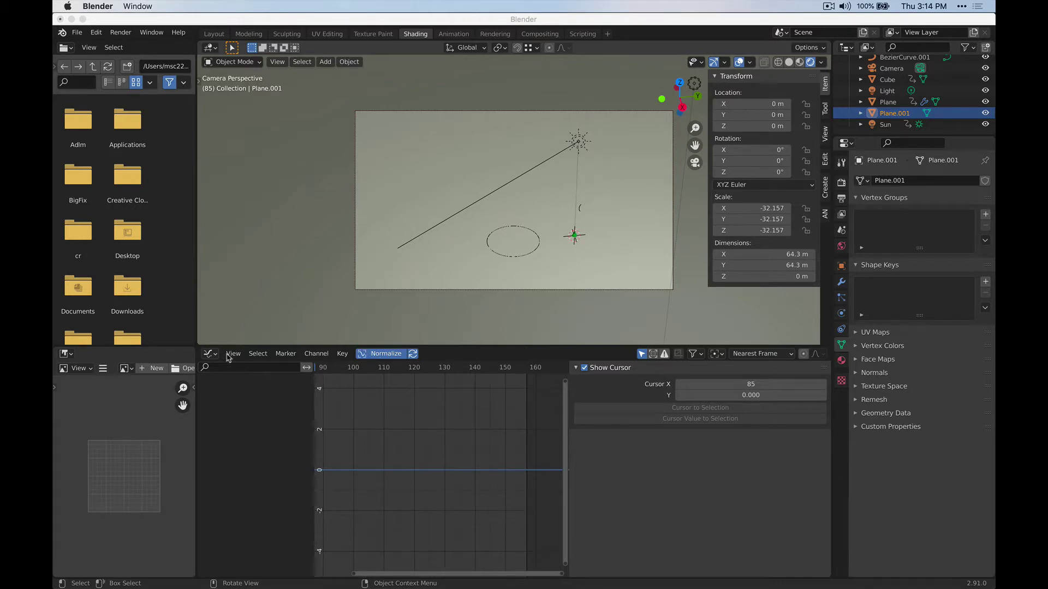
Switch the Graph Editor area to the Timeline and play the animation.
left_click(210, 353)
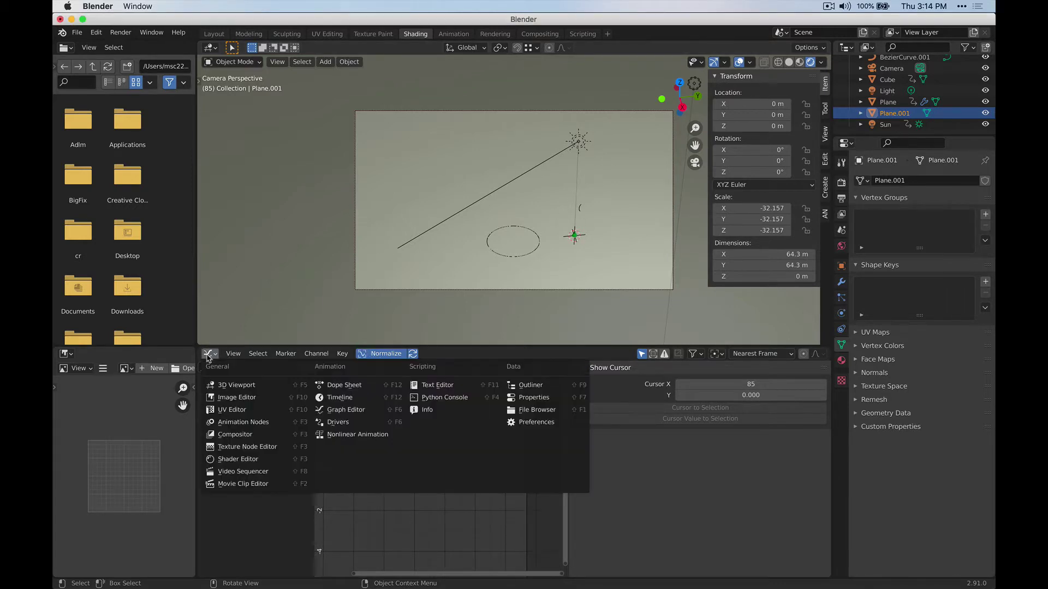
left_click(318, 398)
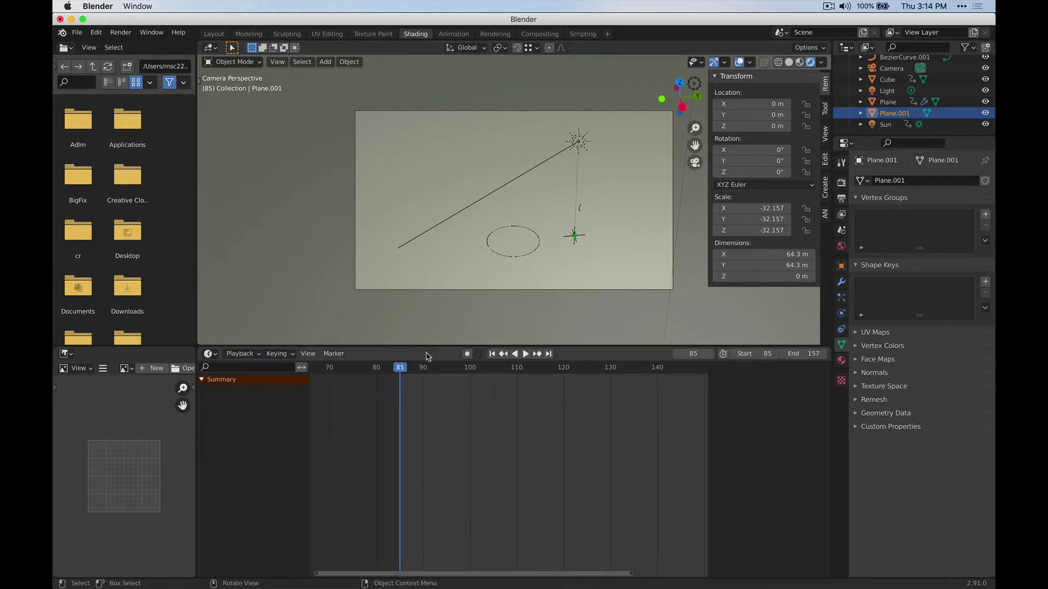
left_click(526, 354)
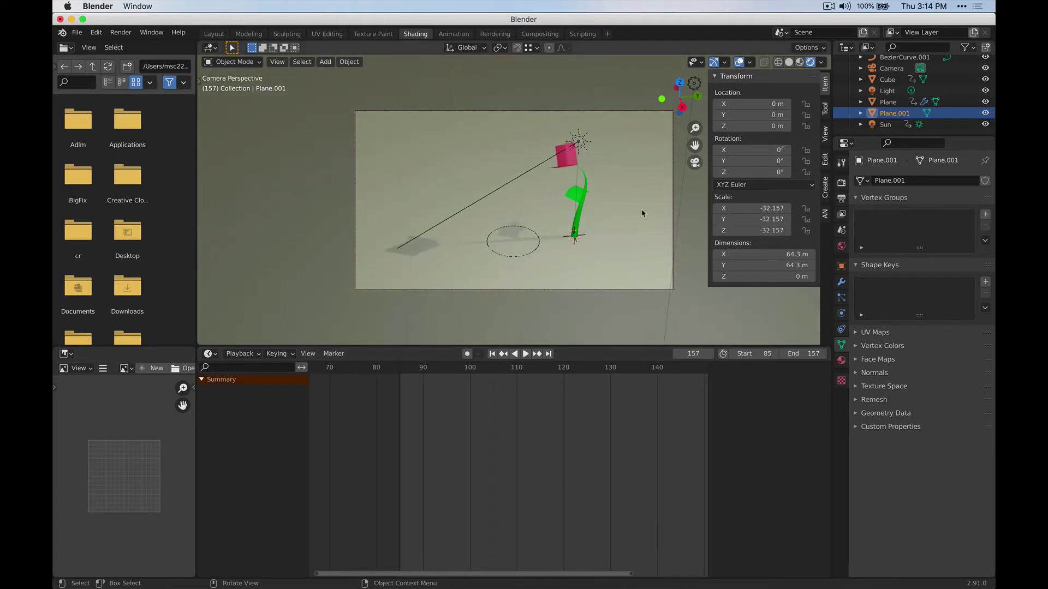
Leave the camera view and examine the flower from several sides, replaying its growth animation.
left_click(694, 162)
scroll(566, 171, "up", 2)
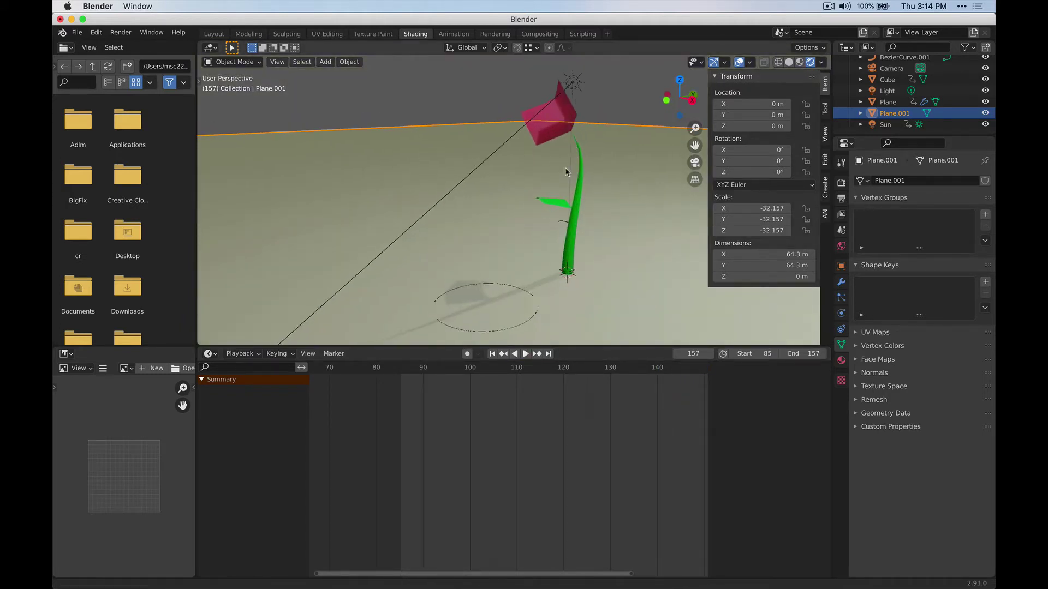
middle_click_drag(566, 171, 493, 326)
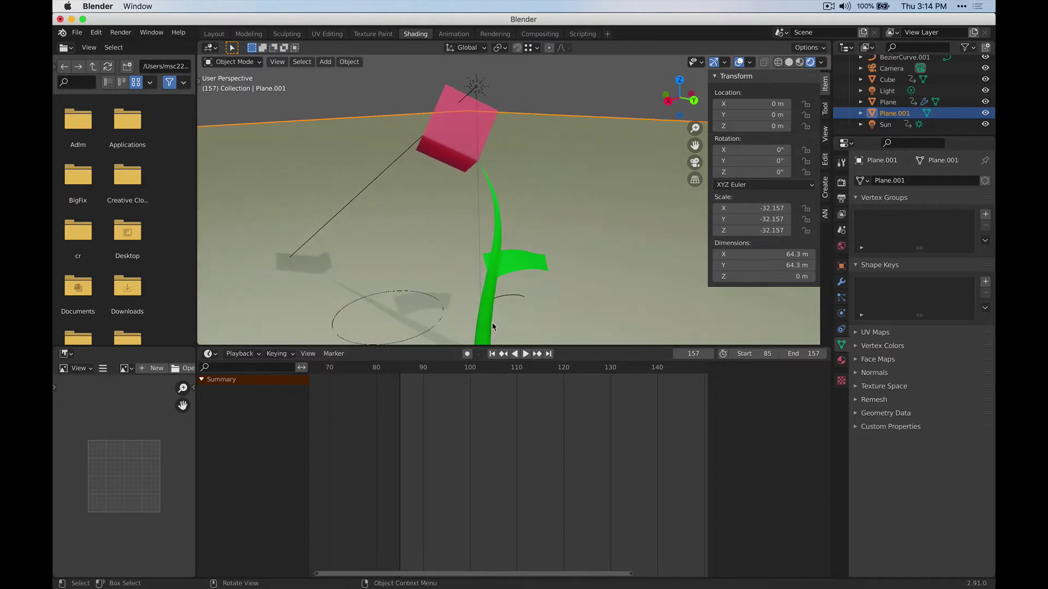
middle_click_drag(467, 154, 451, 168)
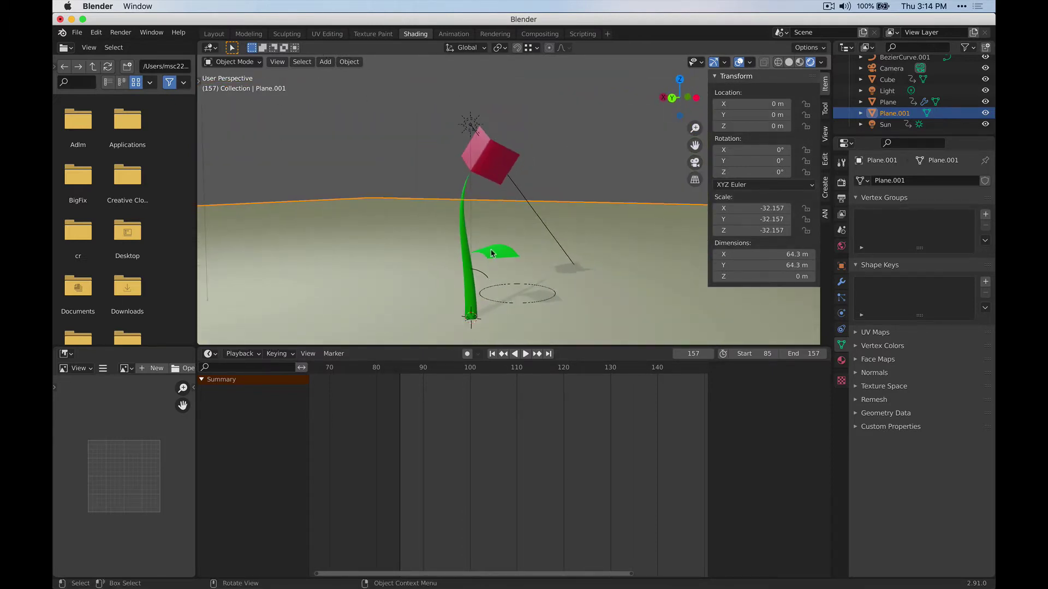
left_click(524, 354)
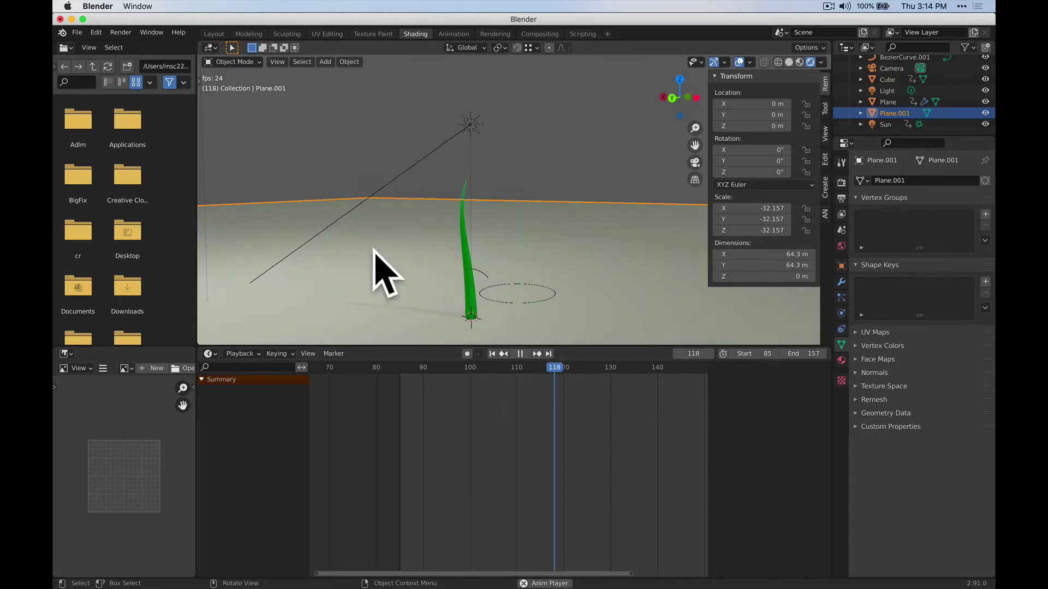
key("space")
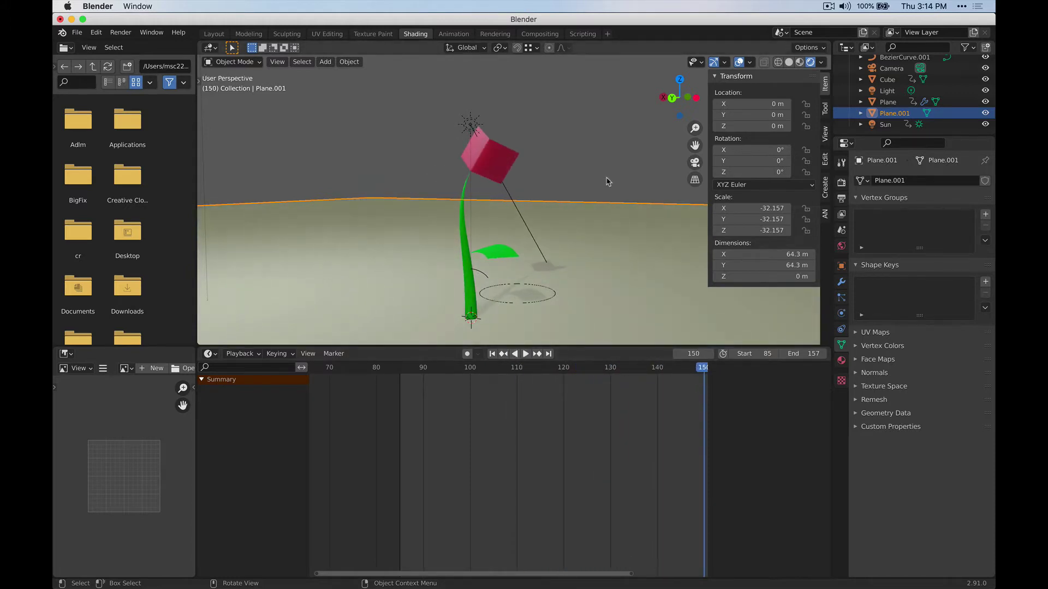
middle_click_drag(365, 220, 518, 221)
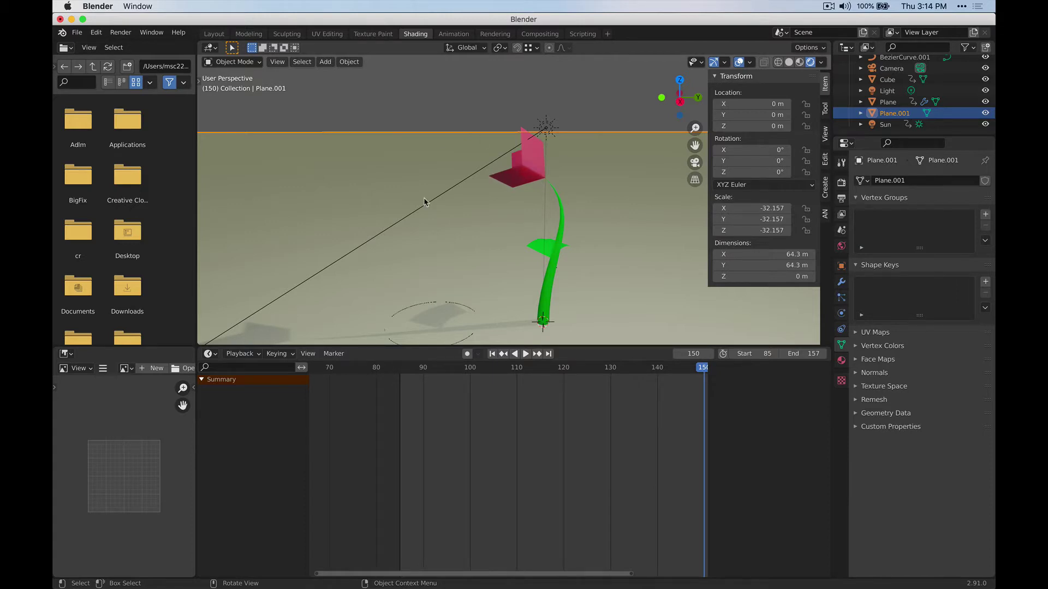
middle_click_drag(525, 215, 389, 150)
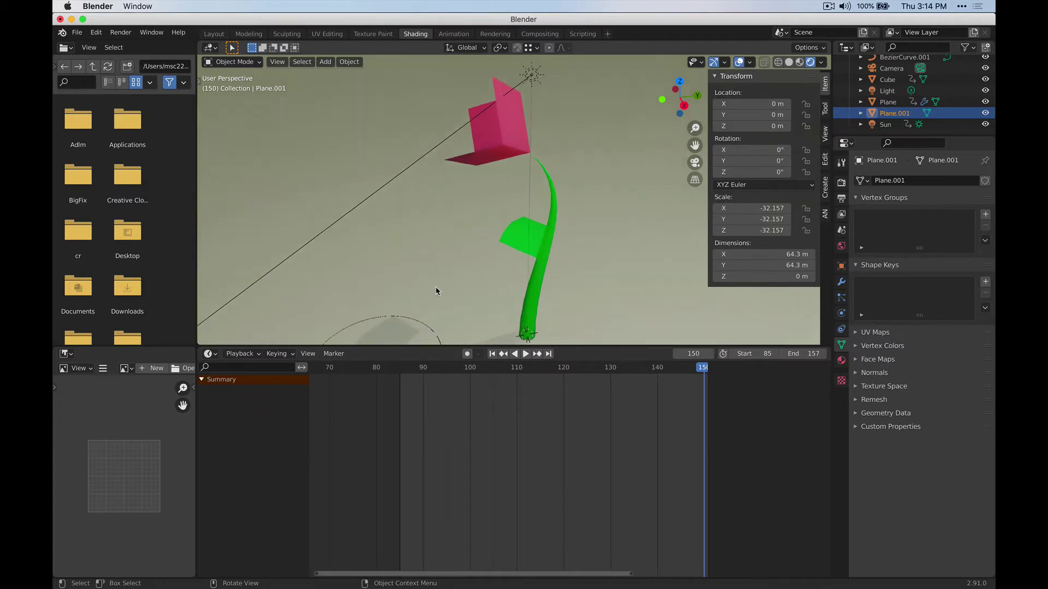
middle_click_drag(435, 290, 561, 392)
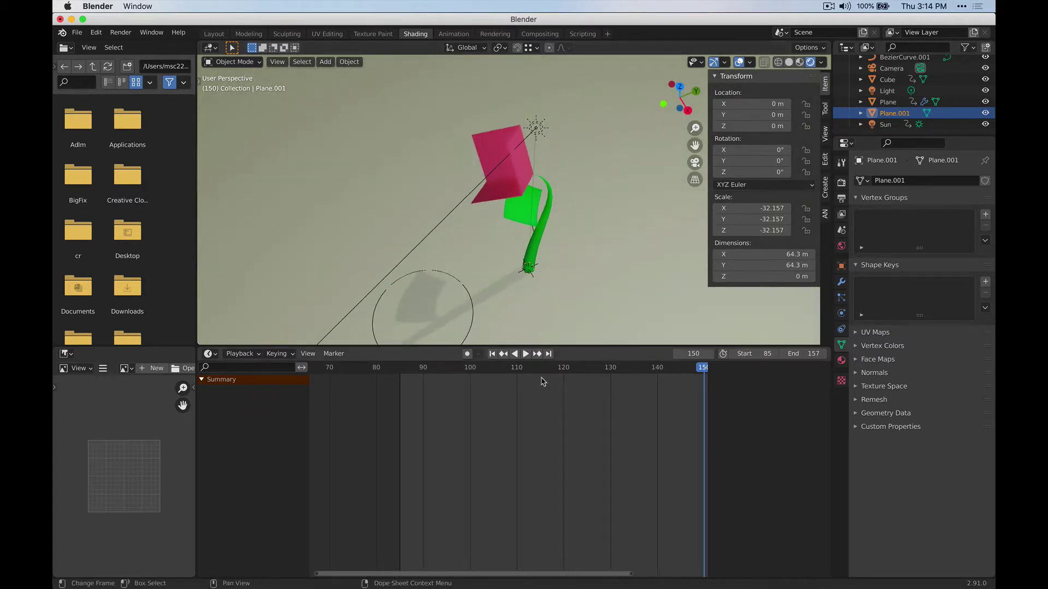
Select the sun light and play through its keyframes to examine how its direction changes around the flower.
left_click(540, 127)
scroll(435, 273, "down", 4)
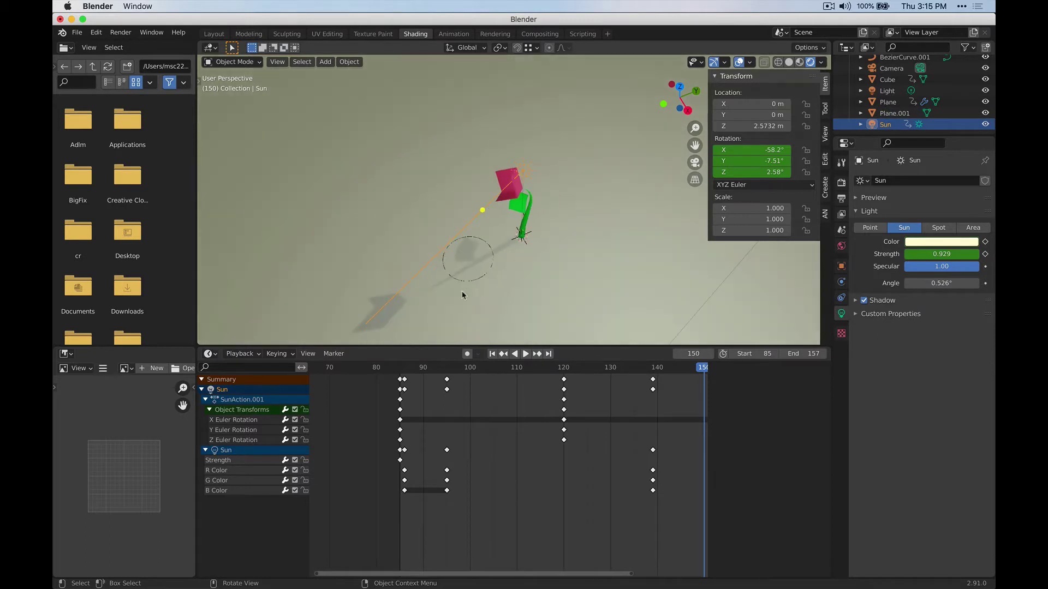
left_click_drag(688, 367, 613, 384)
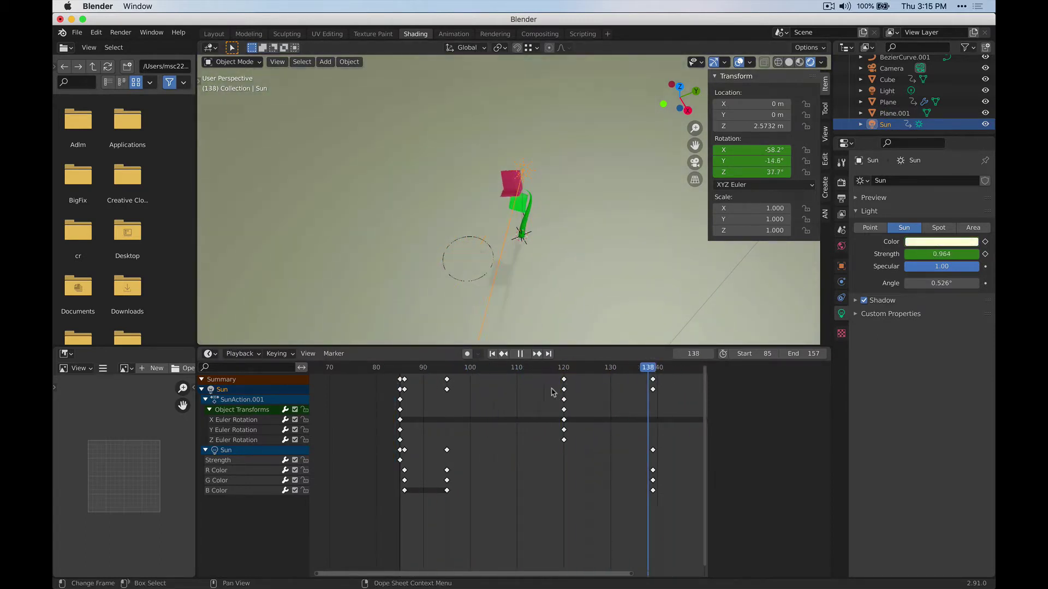
key("Escape")
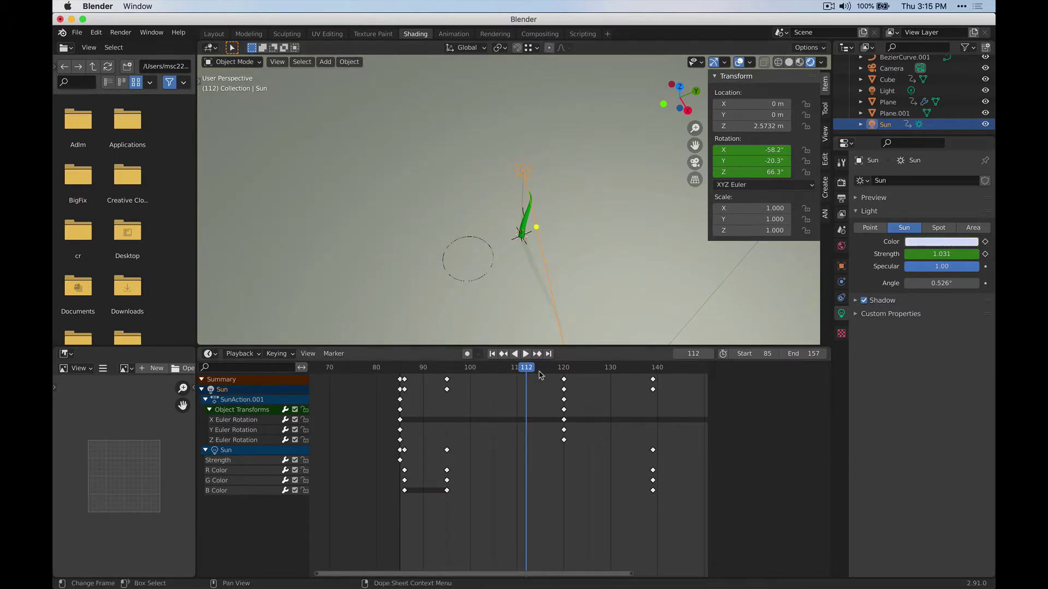
left_click_drag(489, 372, 437, 382)
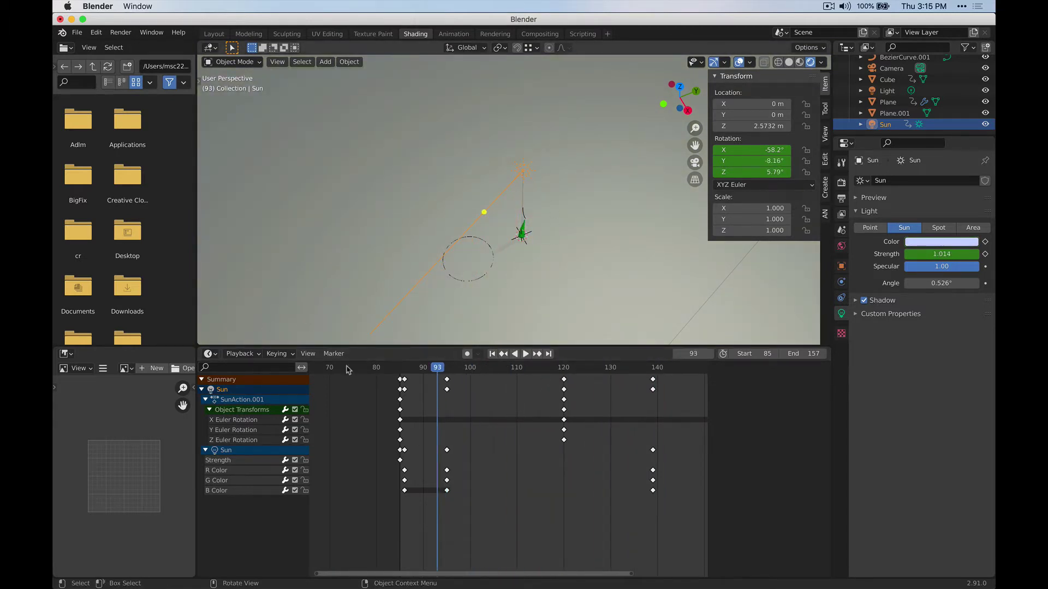
key("space")
key("space")
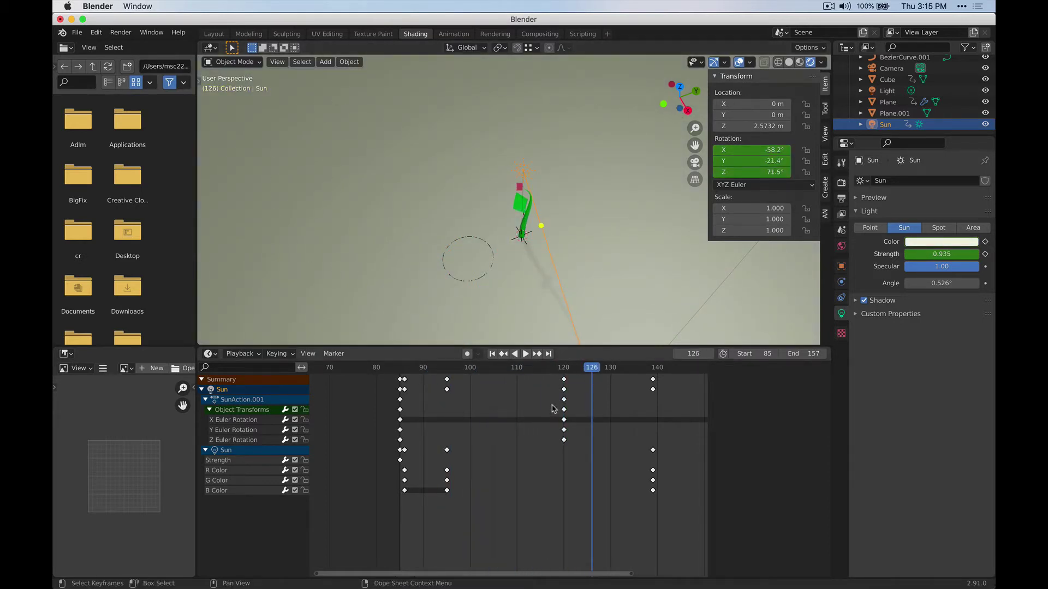
key("space")
left_click_drag(677, 366, 616, 363)
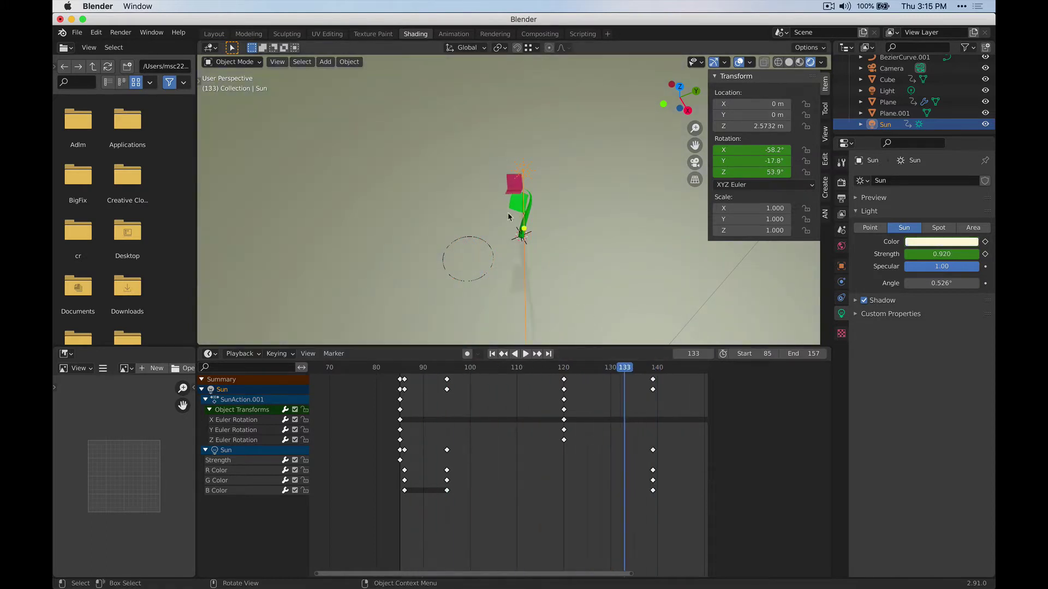
Scrub the sun's animation from frame 85 to frame 147 and examine the light closer up.
left_click(402, 369)
left_click_drag(402, 371, 690, 375)
scroll(526, 202, "up", 3)
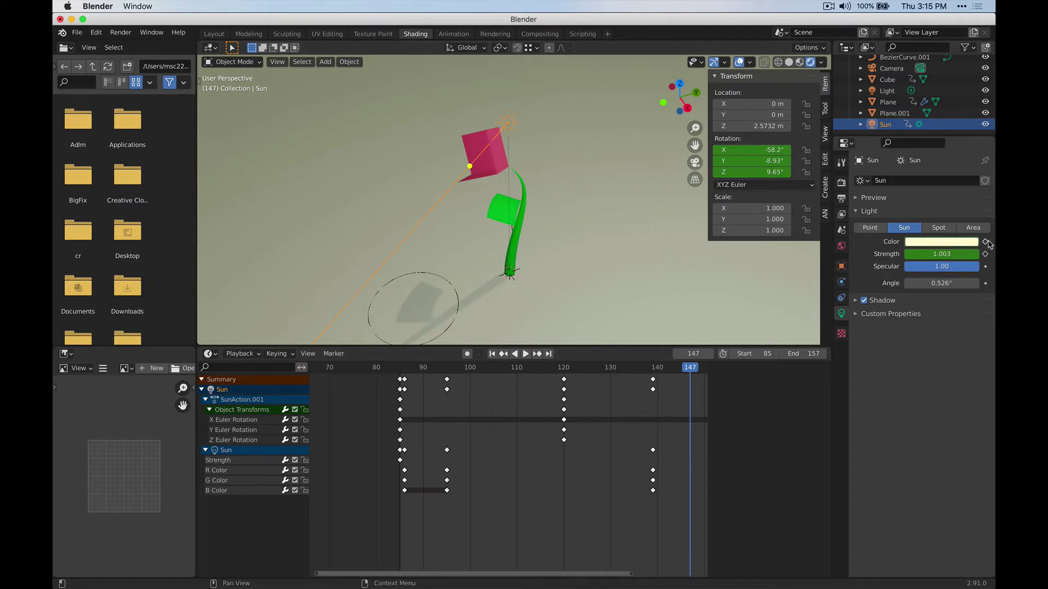
Return to frame 85, collapse and re-expand the sun's SunAction.001 channels, and play its animation to frame 139.
left_click(398, 371)
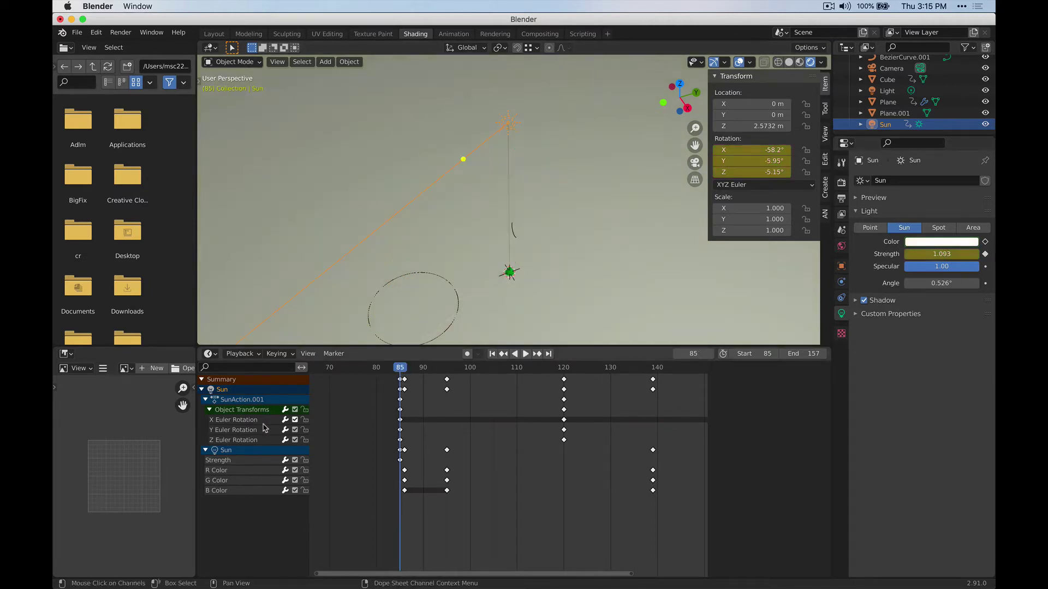
left_click(205, 400)
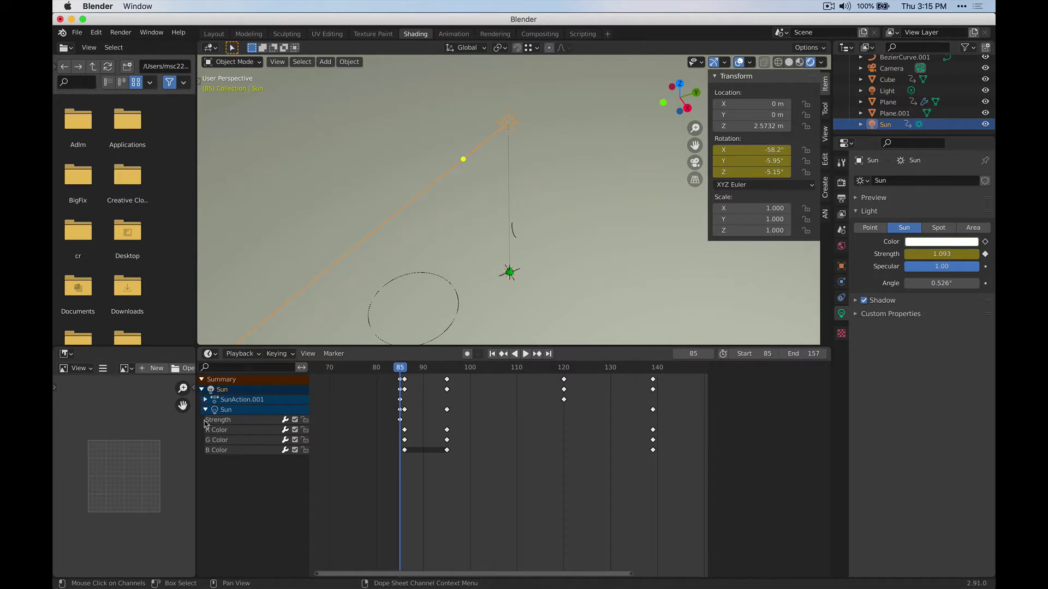
left_click(206, 400)
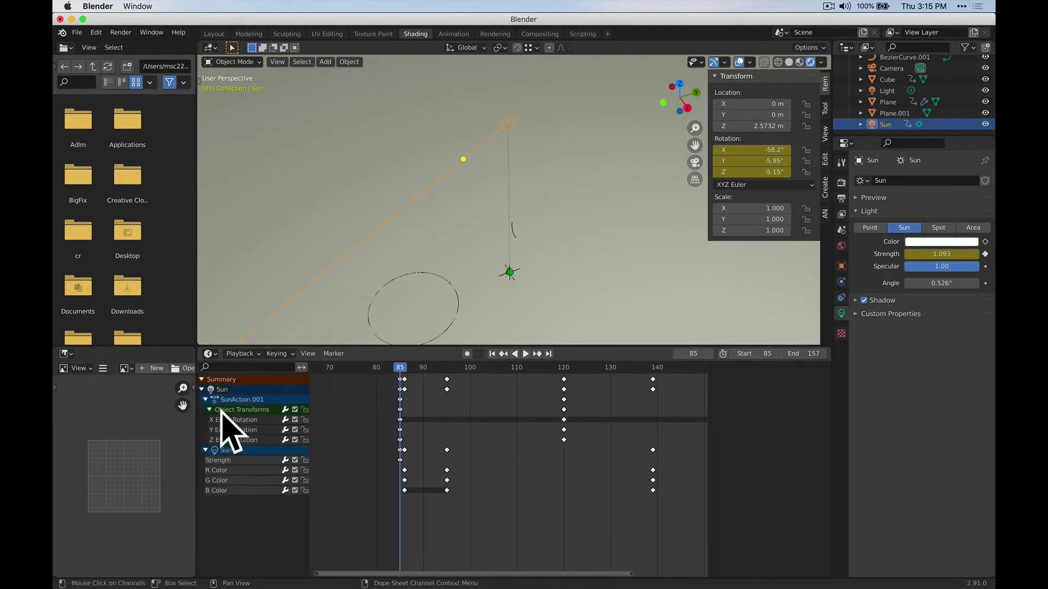
mouse_move(402, 371)
left_mouse_down()
mouse_move(565, 376)
mouse_move(385, 379)
mouse_move(400, 378)
left_mouse_up()
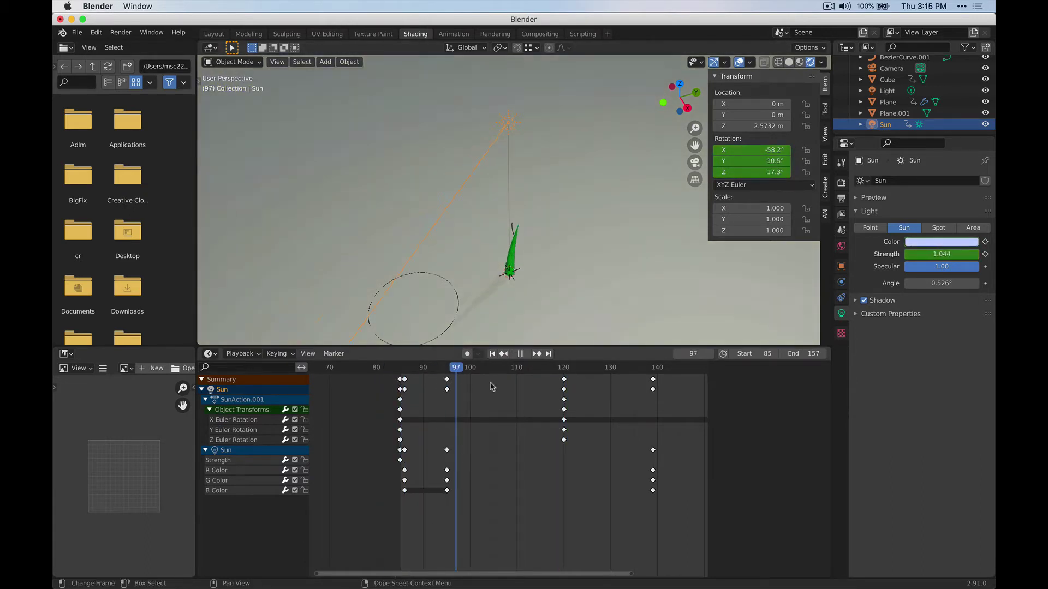
key("space")
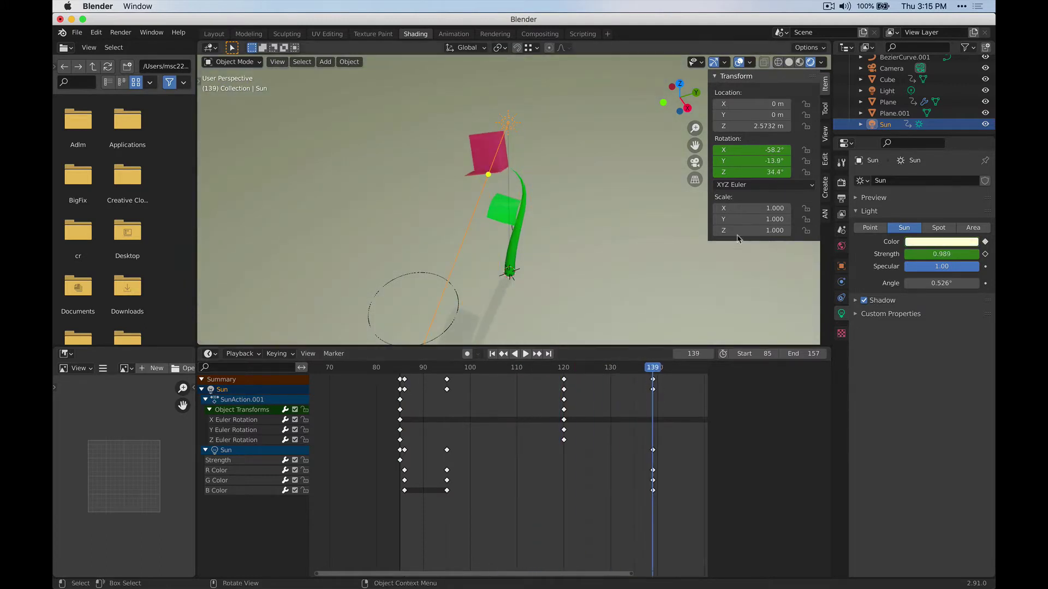
Select the pink cube flower head and play its animation to examine it around its keyframes.
scroll(508, 144, "up", 1)
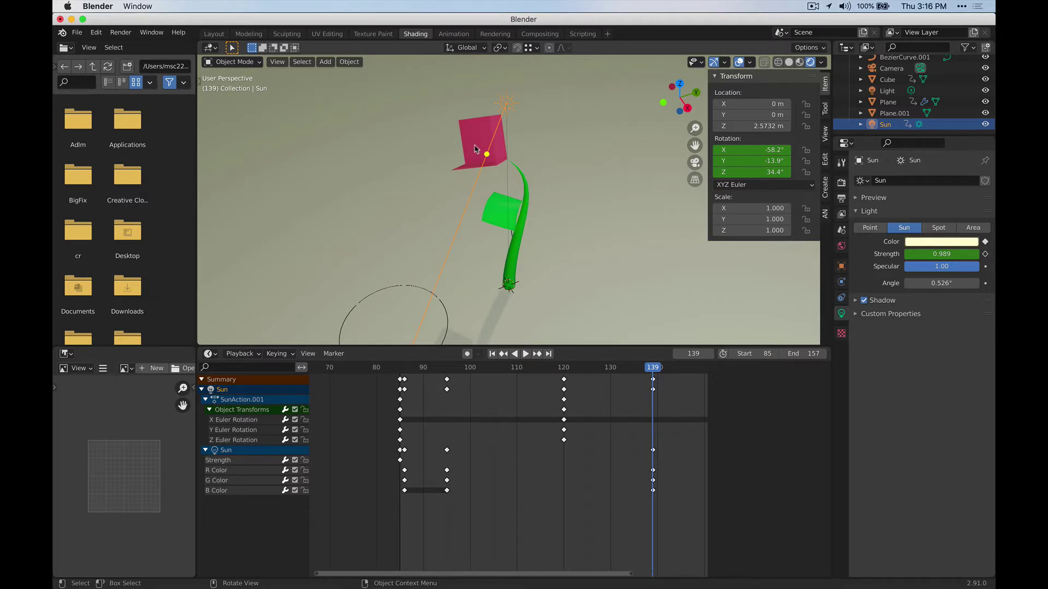
left_click(493, 136)
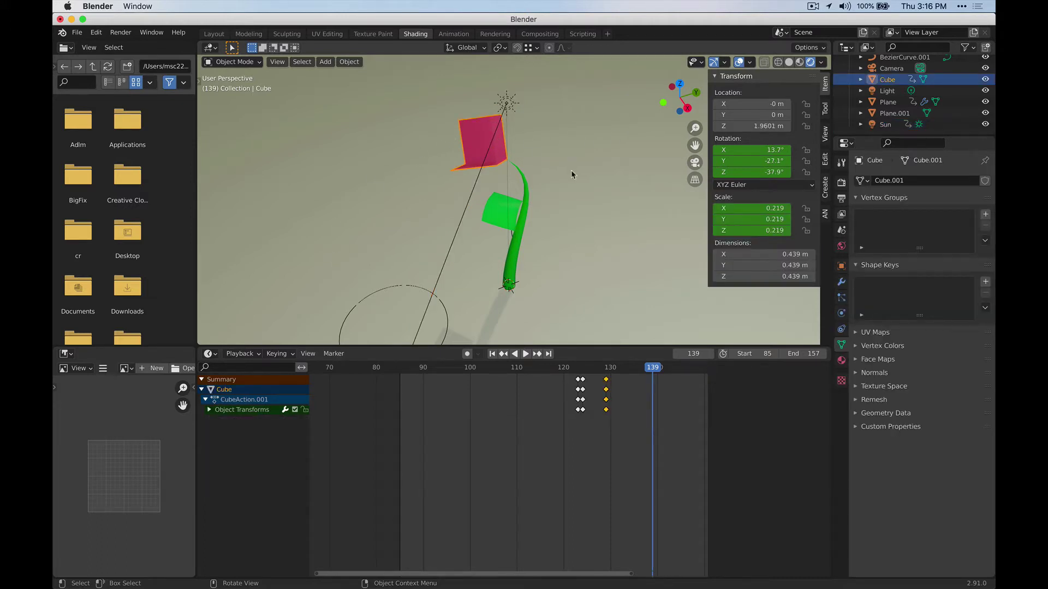
key("space")
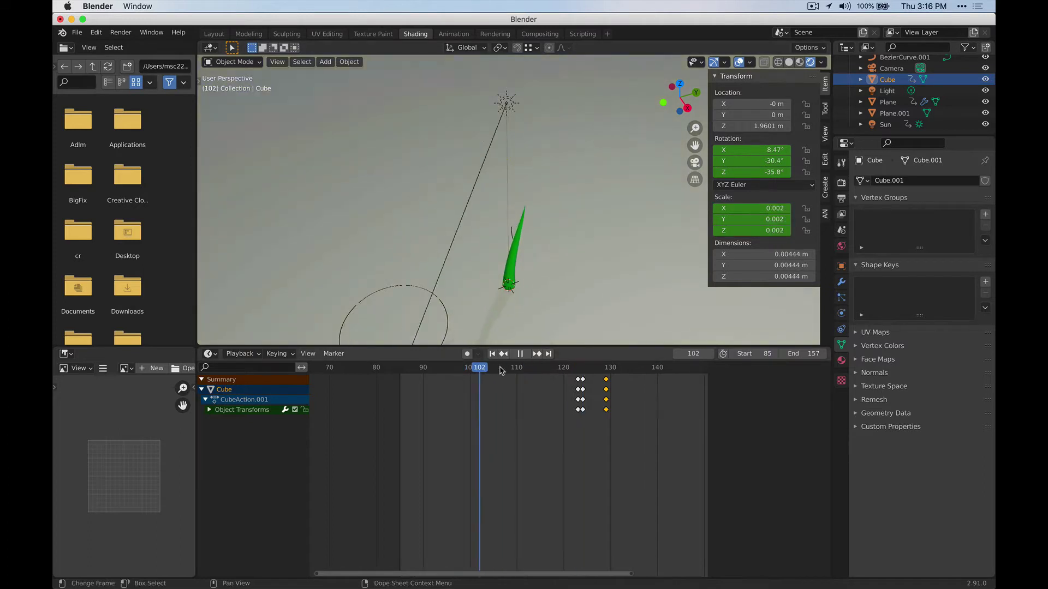
key("space")
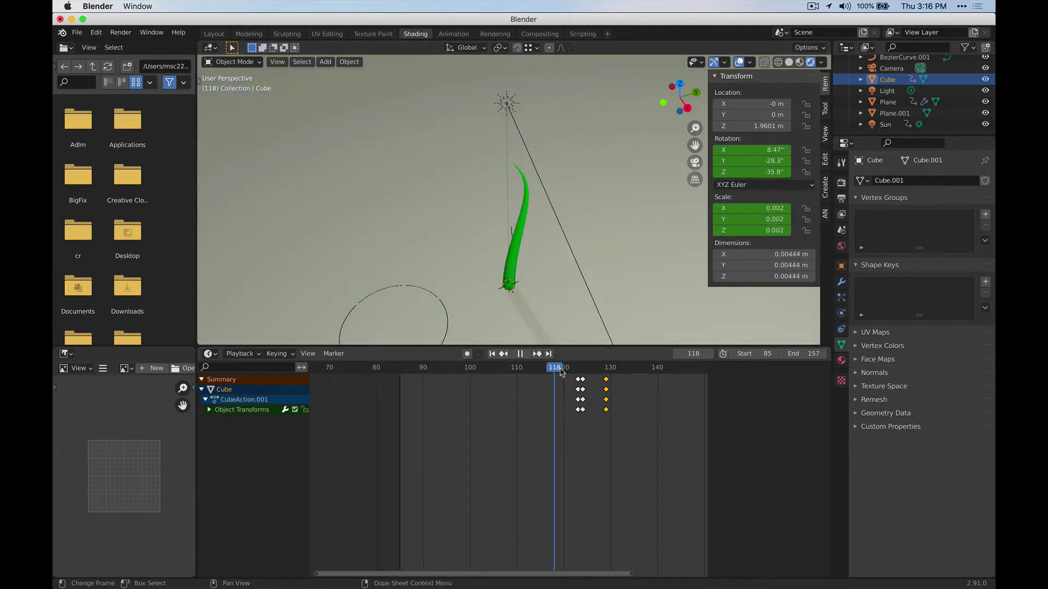
key("space")
key("space")
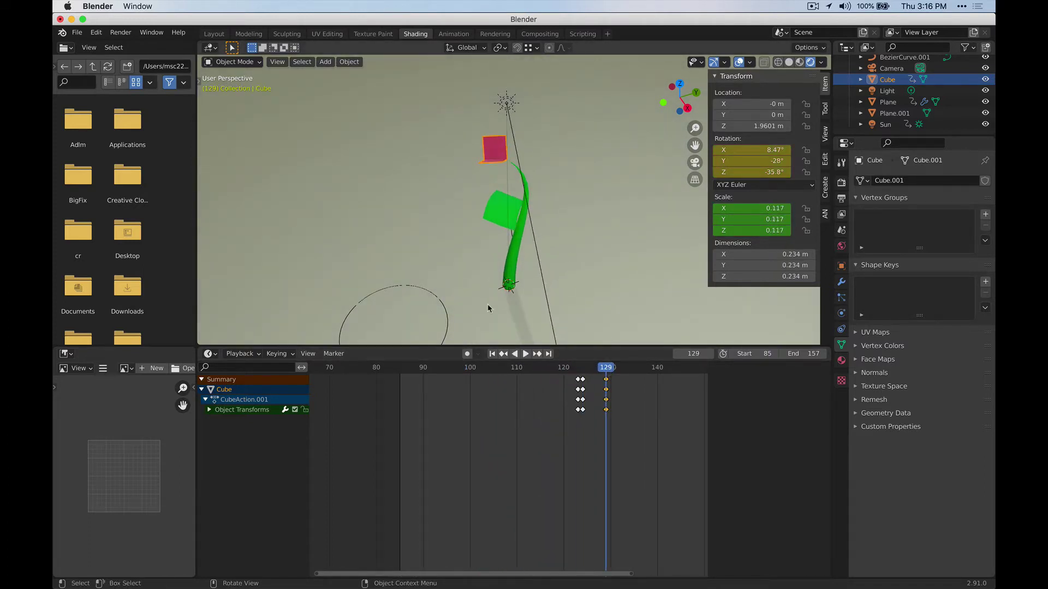
mouse_move(597, 370)
left_mouse_down()
mouse_move(578, 375)
mouse_move(610, 372)
left_mouse_up()
Expand the cube's Object Transforms channels and compare its scale and rotation keyframes at frames 129 and 155.
left_click(209, 410)
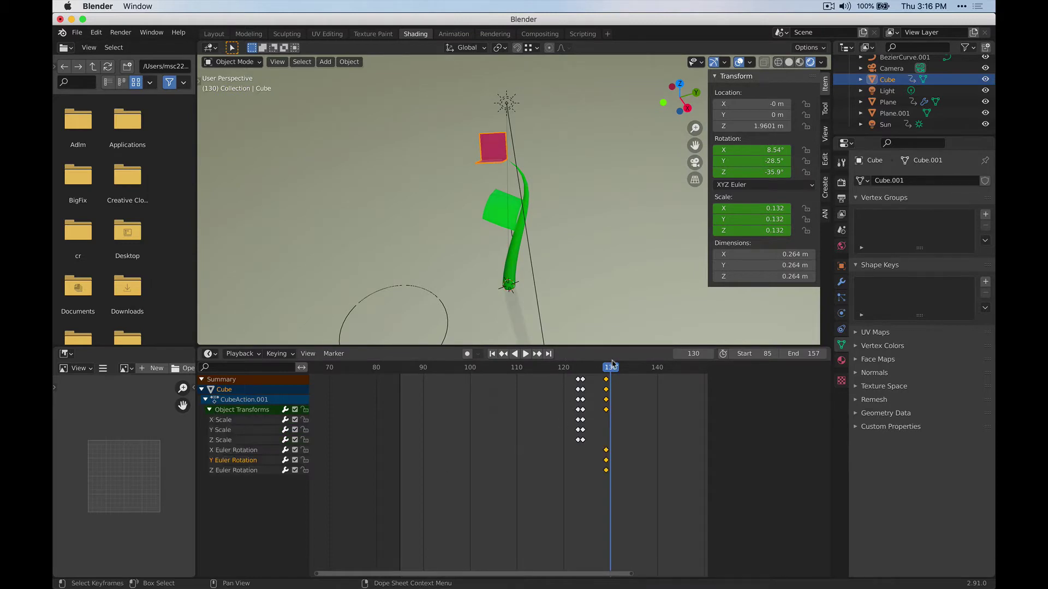
left_click(605, 369)
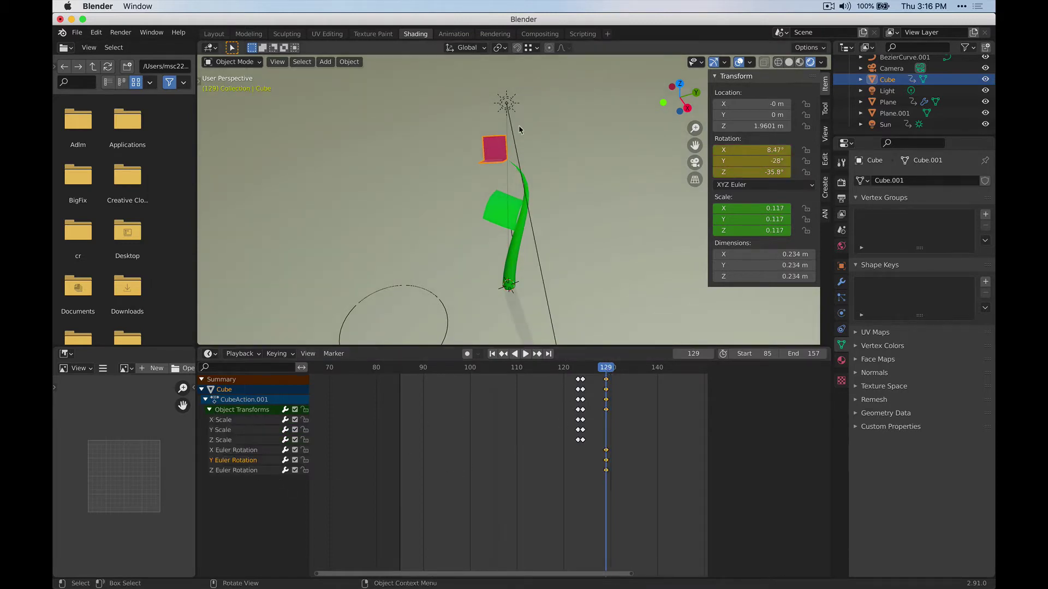
scroll(512, 180, "up", 4)
middle_click_drag(512, 180, 543, 193)
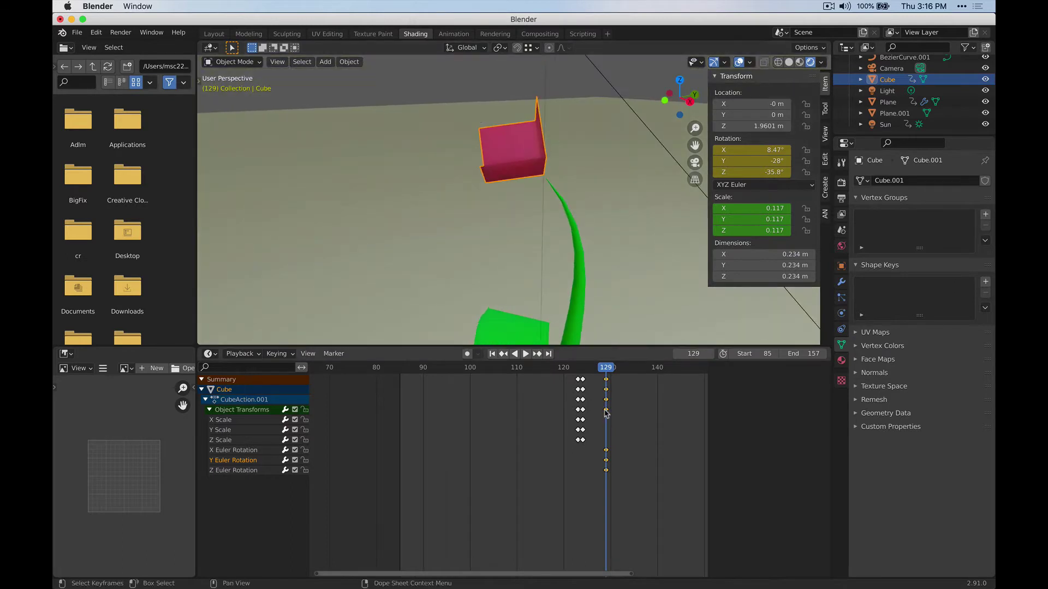
left_click_drag(606, 367, 648, 369)
middle_click_drag(542, 437, 358, 453, "shift")
left_click_drag(459, 370, 440, 372)
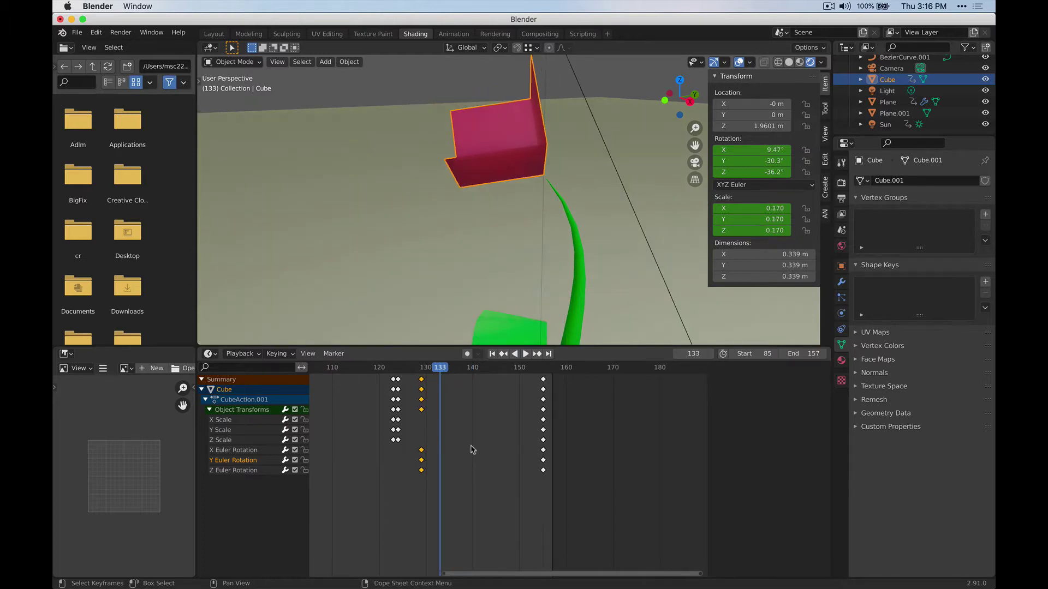
left_click(421, 368)
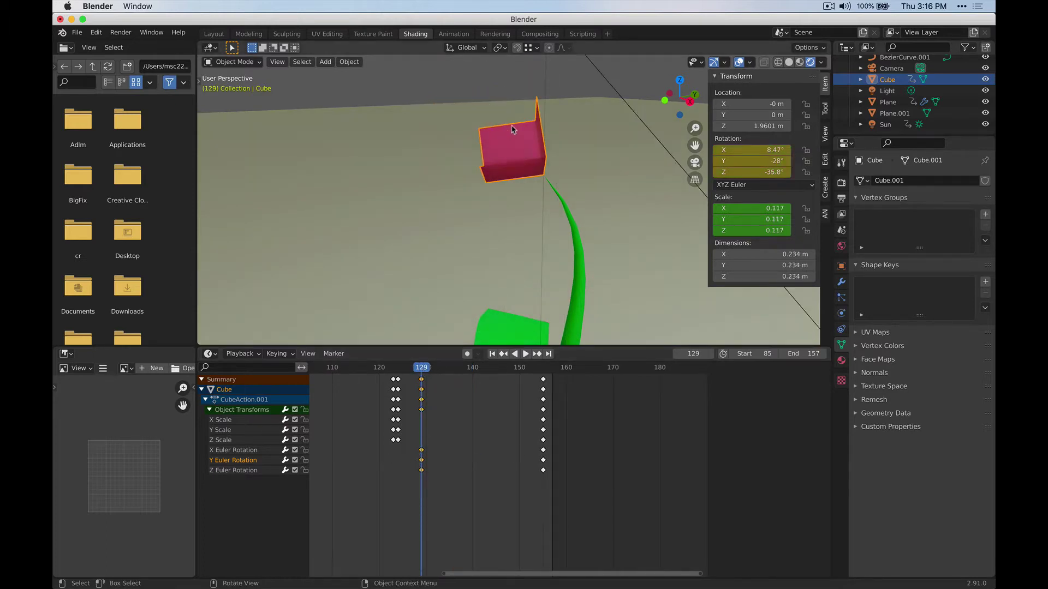
left_click(543, 370)
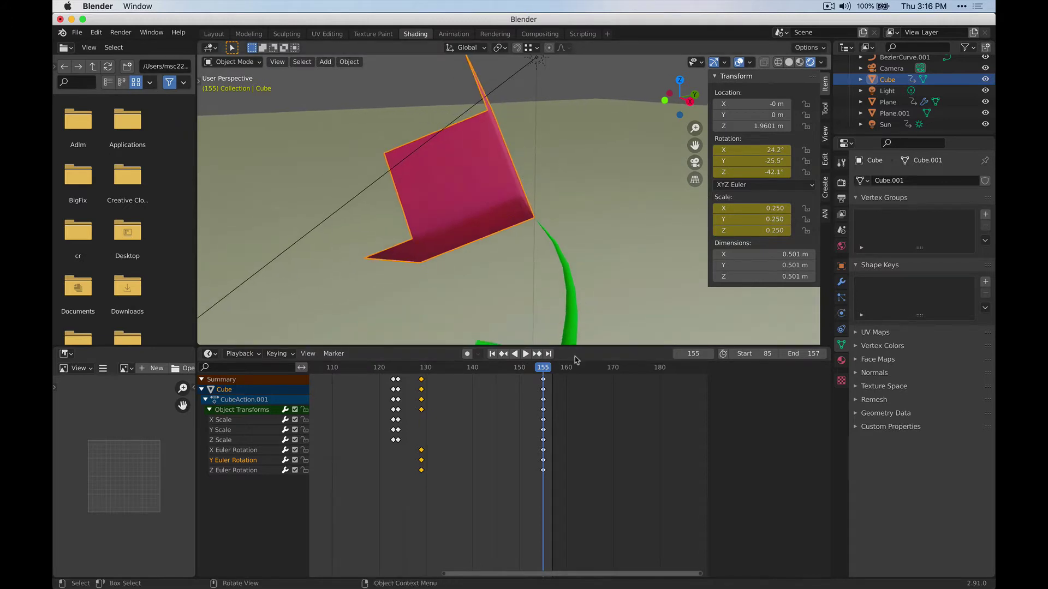
Replay the cube's growth between its keyframes and stop at frame 141.
key("space")
mouse_move(491, 379)
left_mouse_down()
mouse_move(449, 377)
mouse_move(507, 377)
mouse_move(479, 385)
left_mouse_up()
left_click(461, 378)
key("space")
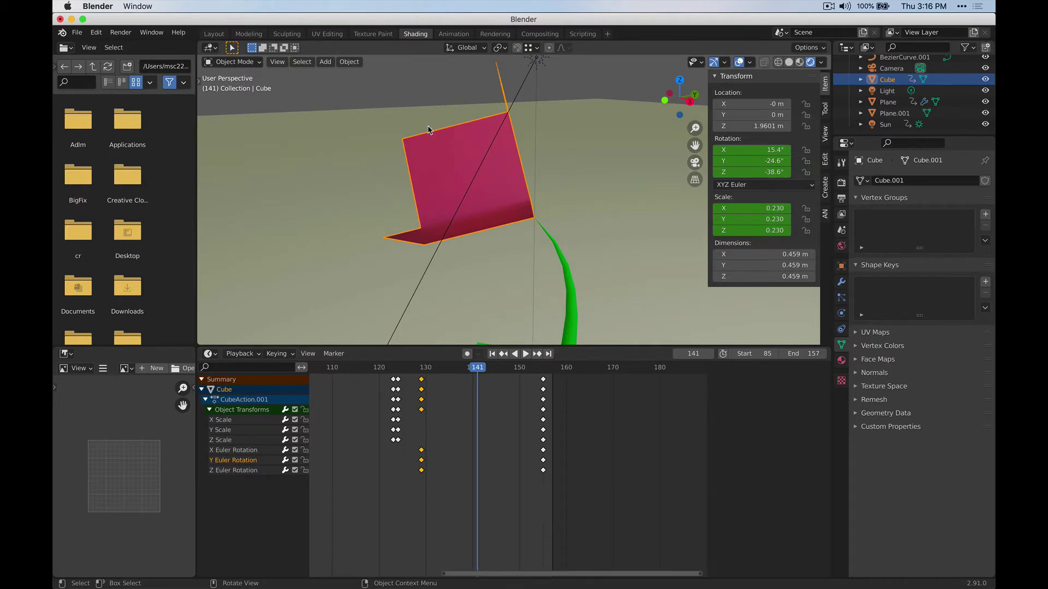
Play the animation, stop it at frame 155, and switch the Timeline area to the Graph Editor.
key("space")
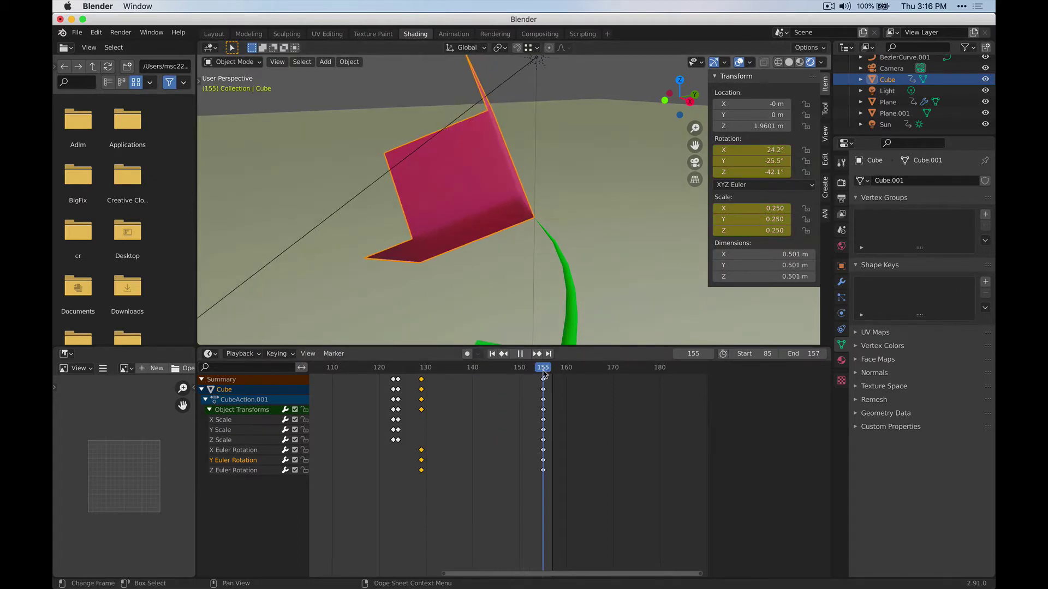
key("space")
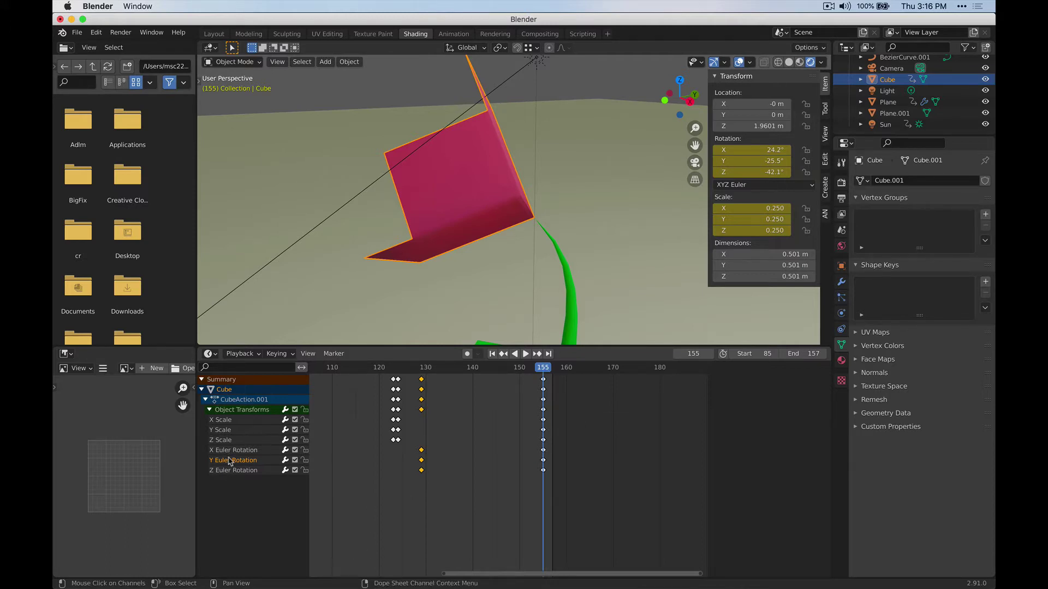
left_click(210, 354)
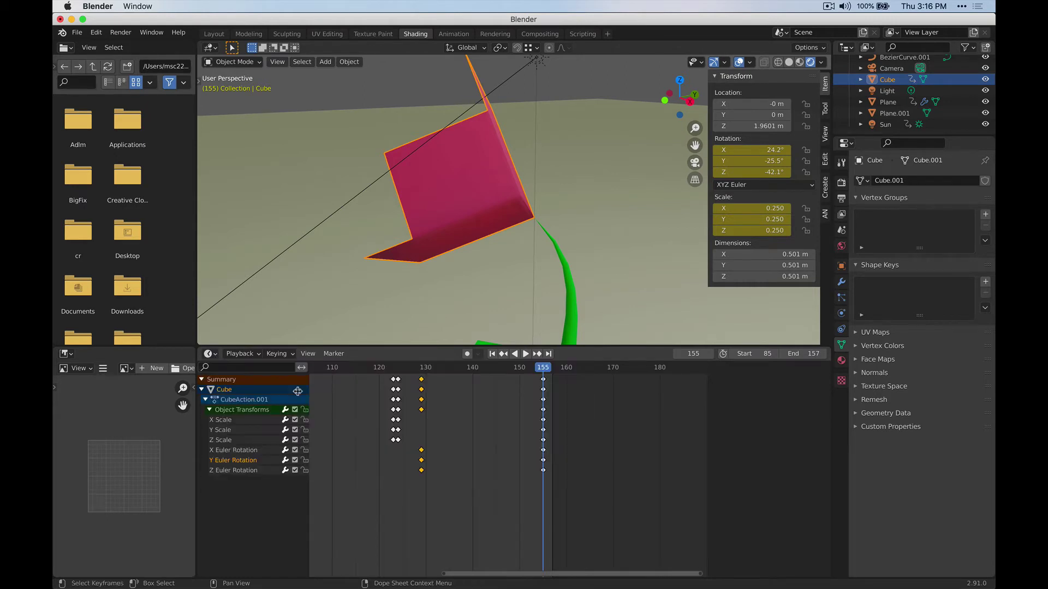
left_click(210, 353)
left_click(401, 406)
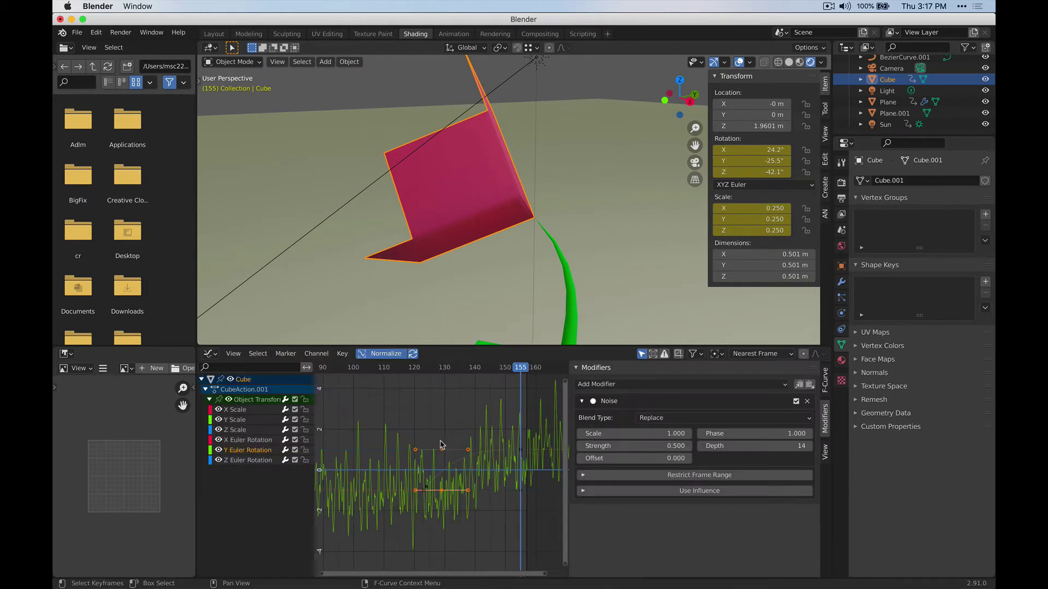
Disable the Noise modifier on the cube's Y Euler Rotation curve to view the underlying curve.
scroll(442, 445, "down", 5)
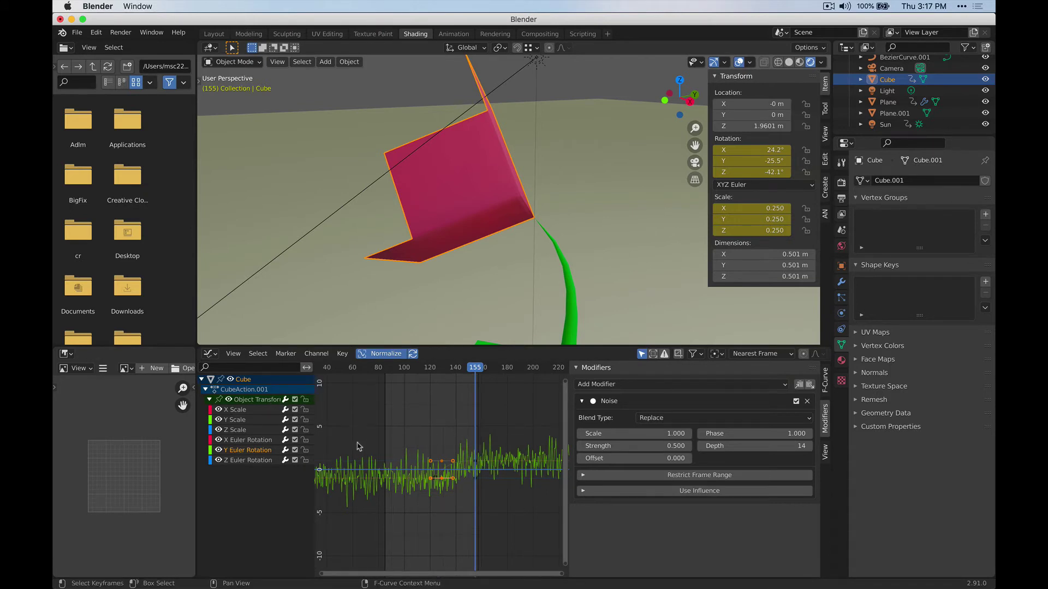
left_click(795, 401)
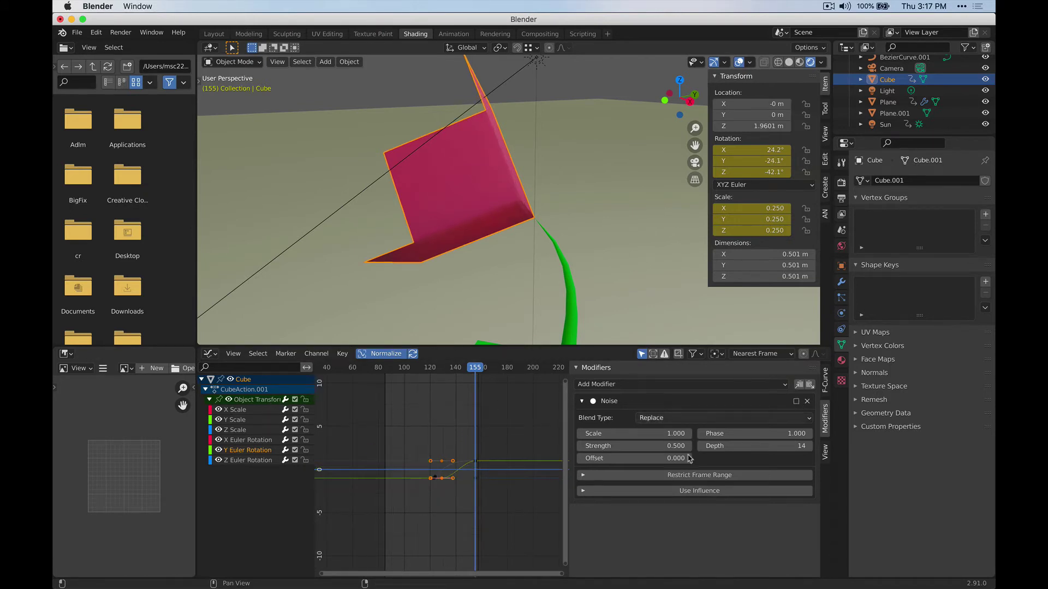
scroll(463, 501, "up", 3)
scroll(474, 510, "up", 4)
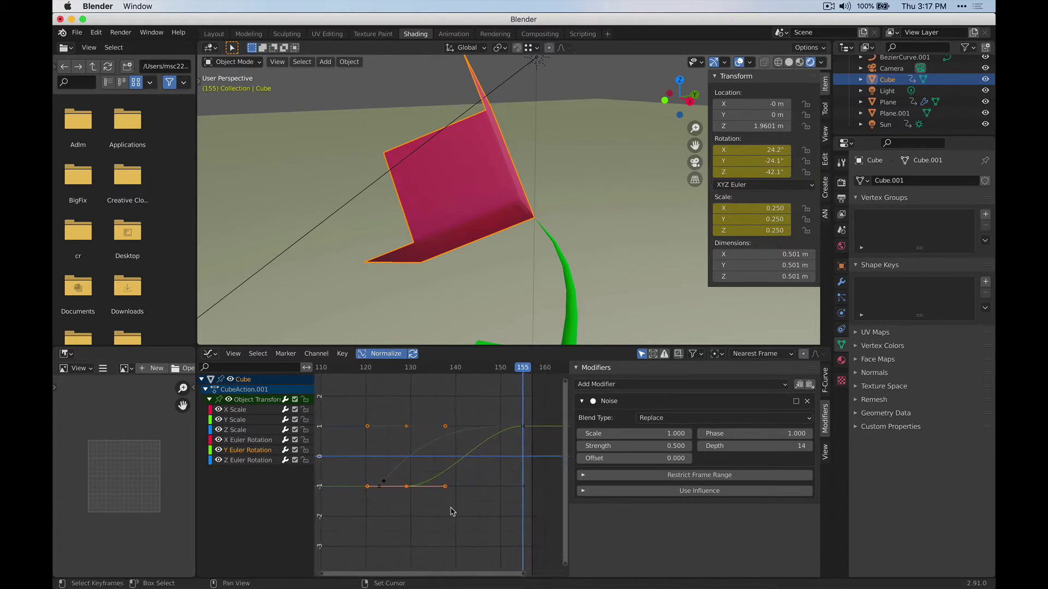
Hide the cube's scale, X rotation and Z rotation curves so only Y Euler Rotation is shown.
left_click(218, 460)
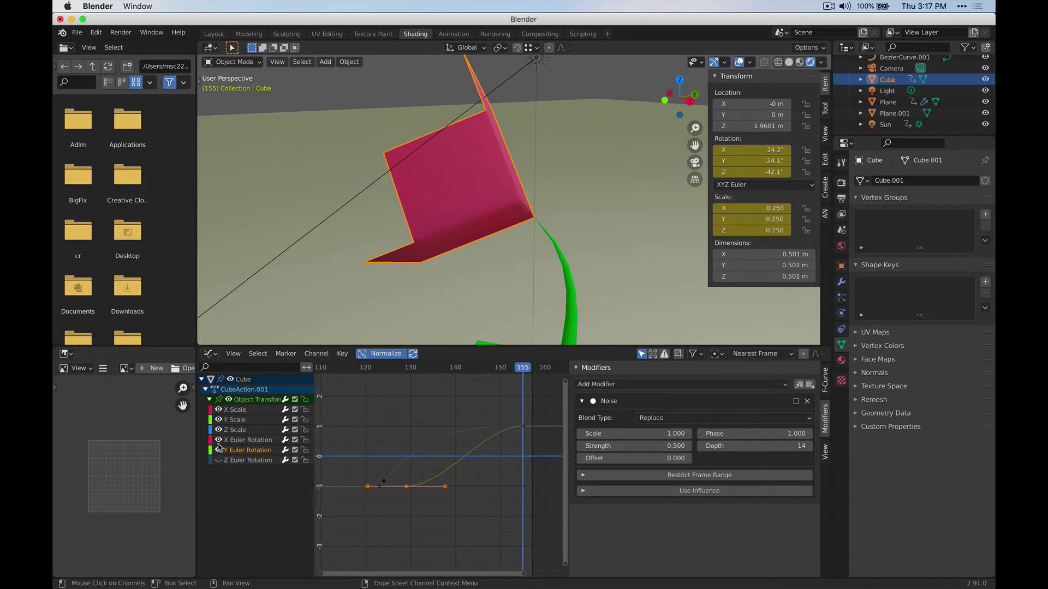
left_click(218, 440)
left_click(218, 430)
left_click(218, 420)
left_click(219, 410)
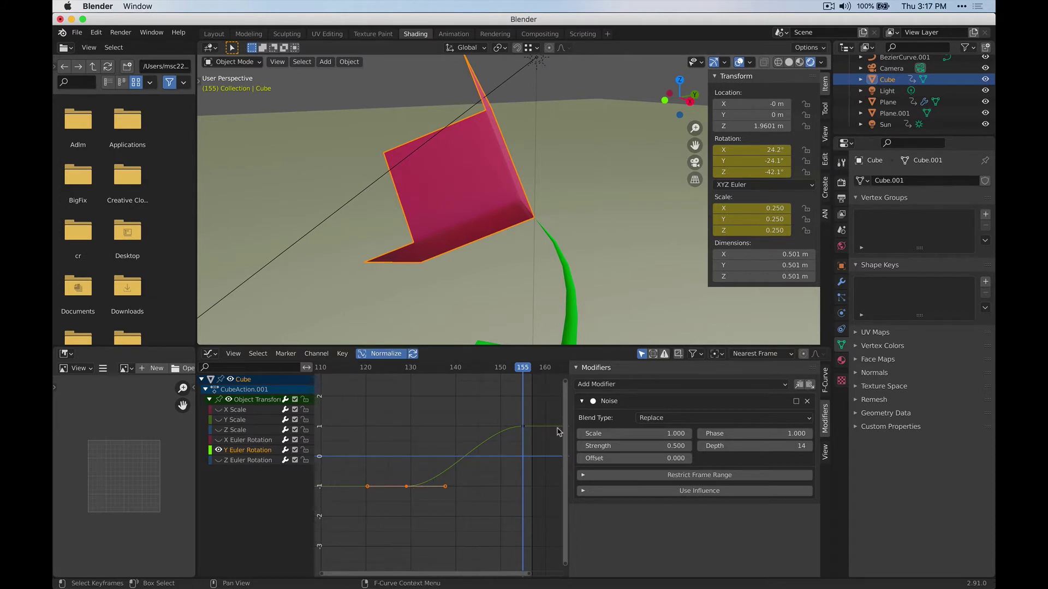
Select the Y Euler Rotation keyframe at frame 155 and remove the curve's existing Noise modifier.
left_click(522, 430)
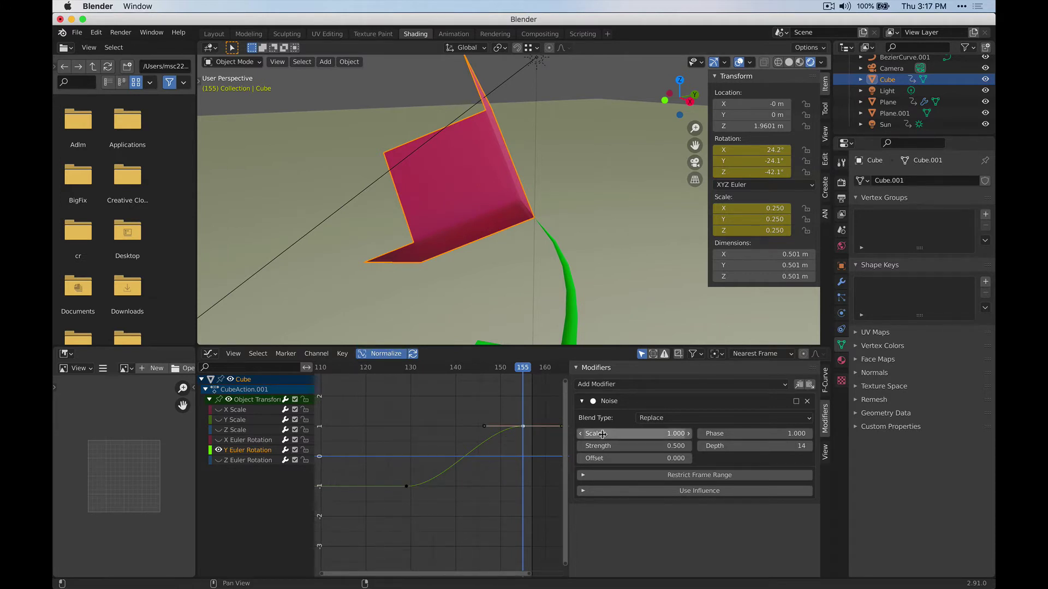
mouse_move(420, 465)
middle_mouse_down()
mouse_move(404, 458)
mouse_move(416, 459)
middle_mouse_up()
scroll(437, 440, "up", 2)
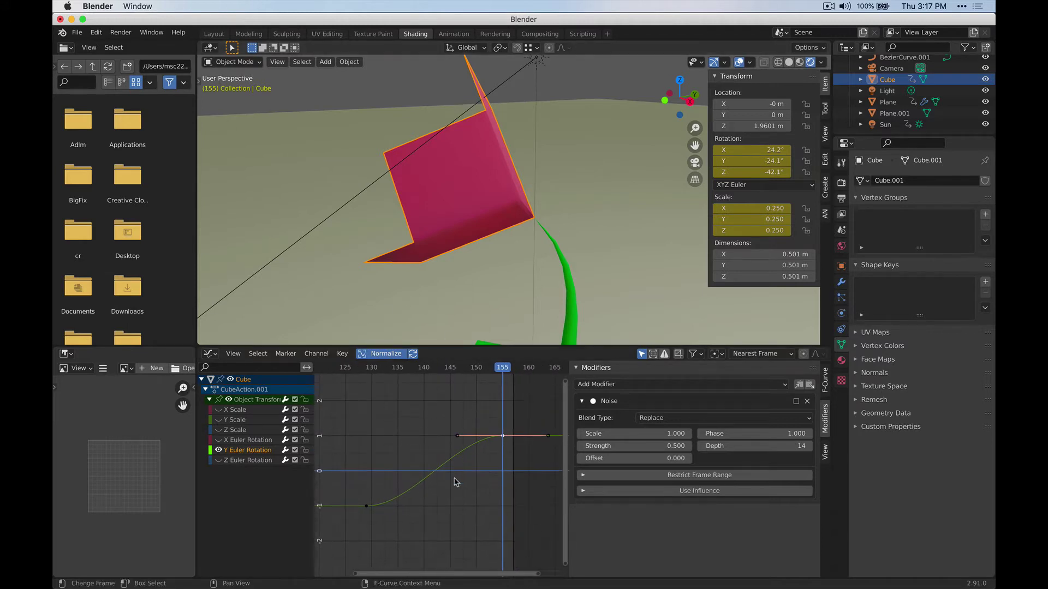
middle_click_drag(427, 475, 433, 465)
scroll(433, 465, "up", 1)
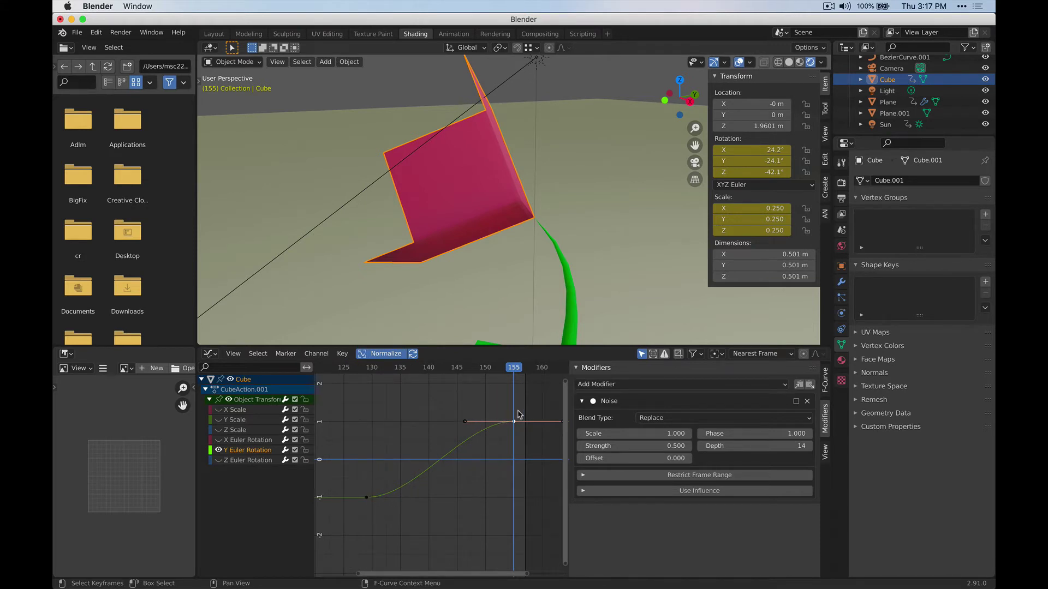
left_click(807, 401)
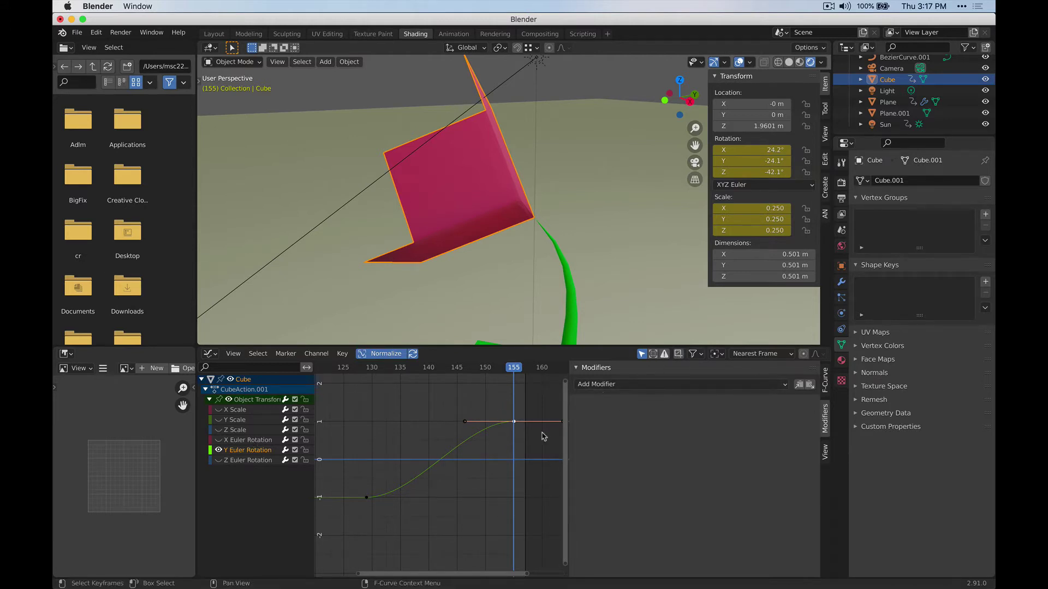
Hide and reopen the Graph Editor sidebar, check the active F-Curve properties, and return to the modifier settings.
key("n")
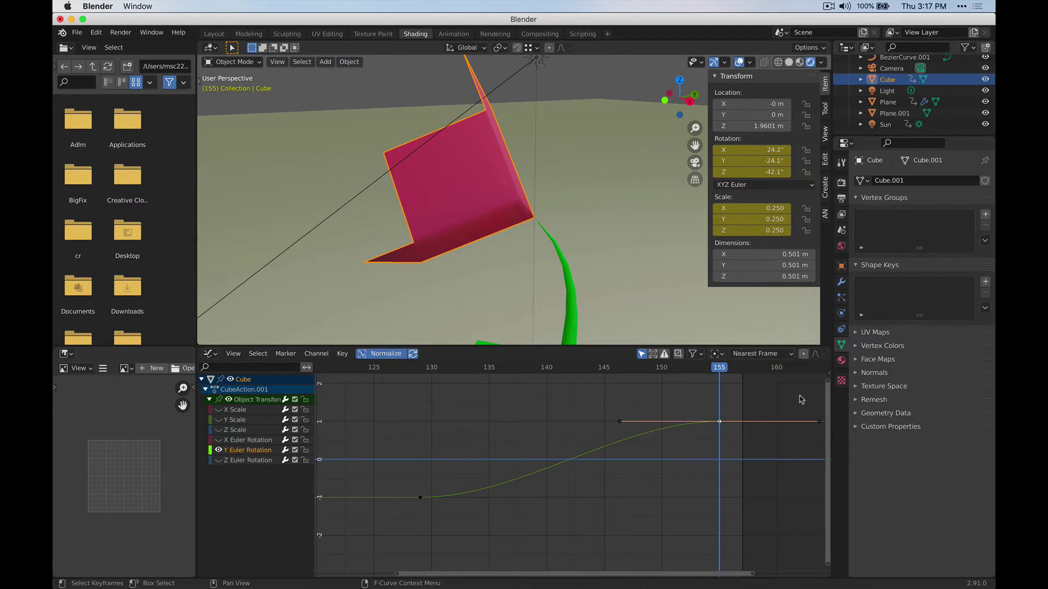
key("n")
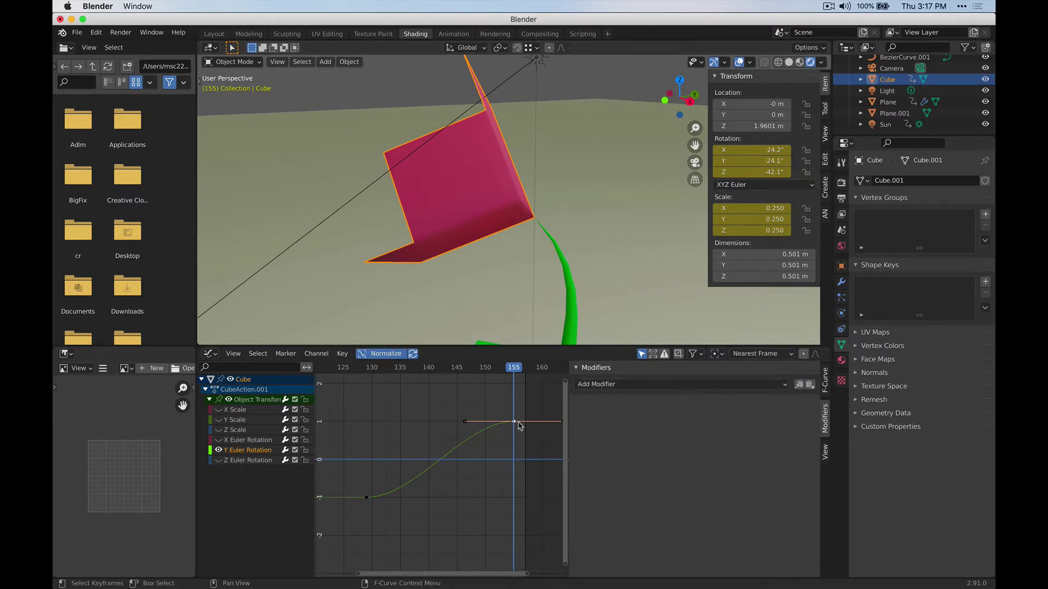
left_click(823, 385)
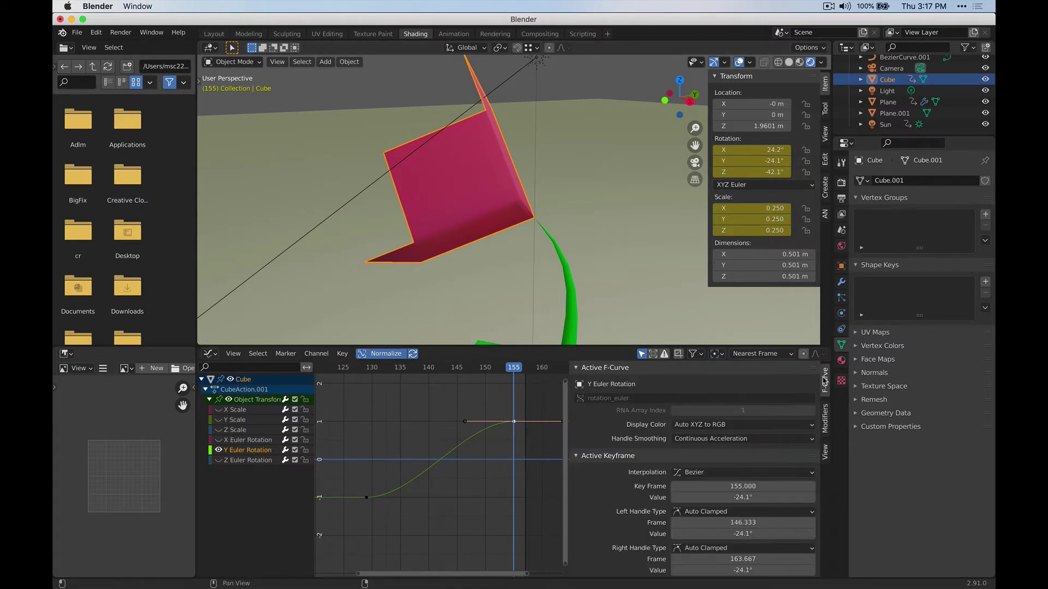
left_click(825, 416)
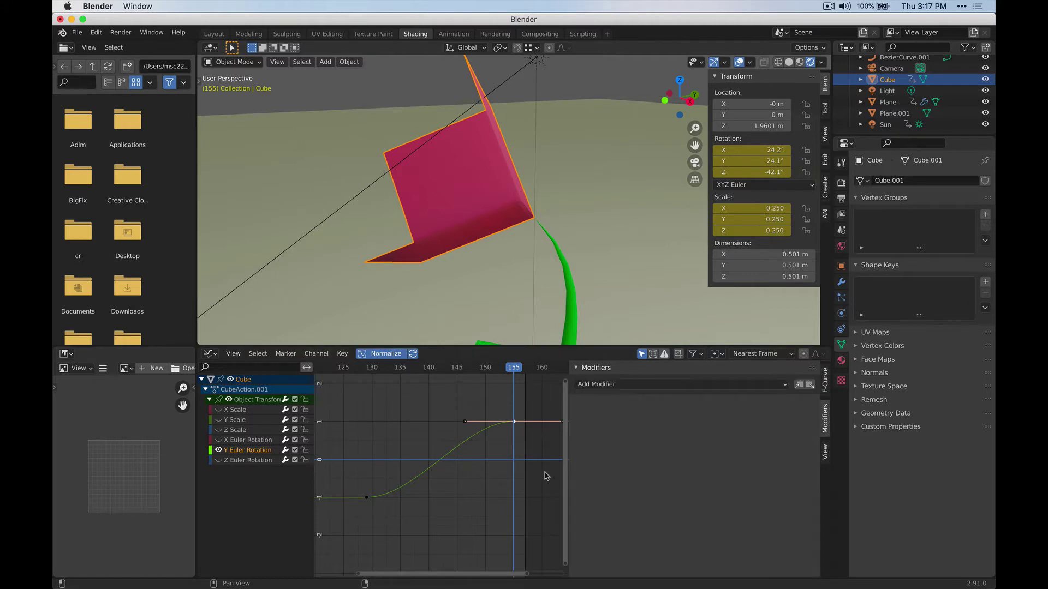
Select the Y Euler Rotation keyframes at frames 129 and 155 and add a Noise F-Curve modifier.
left_click(365, 497)
left_click(514, 421, "shift")
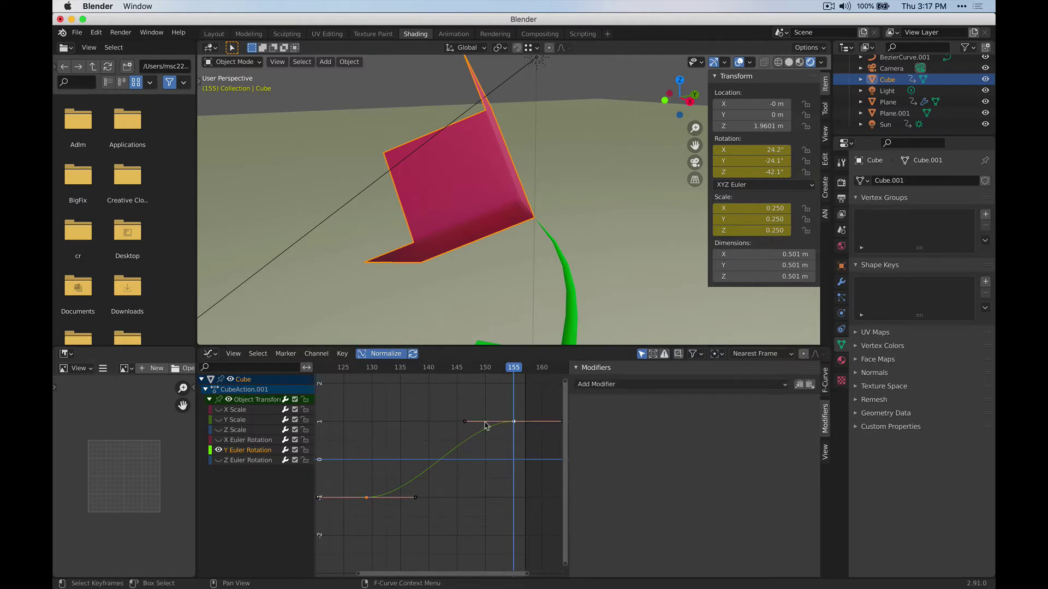
left_click(342, 354)
mouse_move(376, 341)
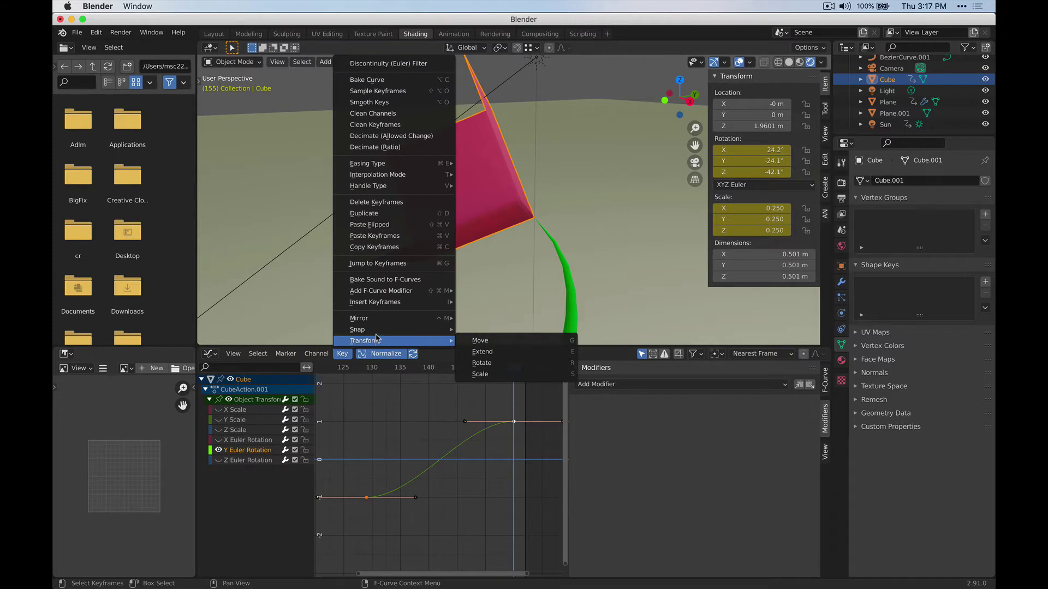
mouse_move(376, 306)
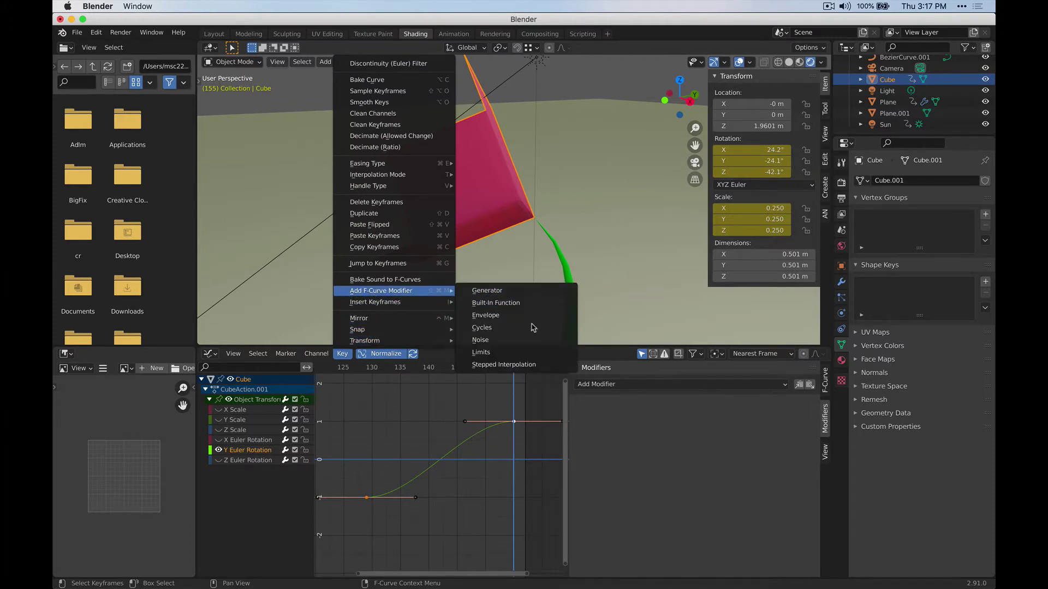
left_click(480, 340)
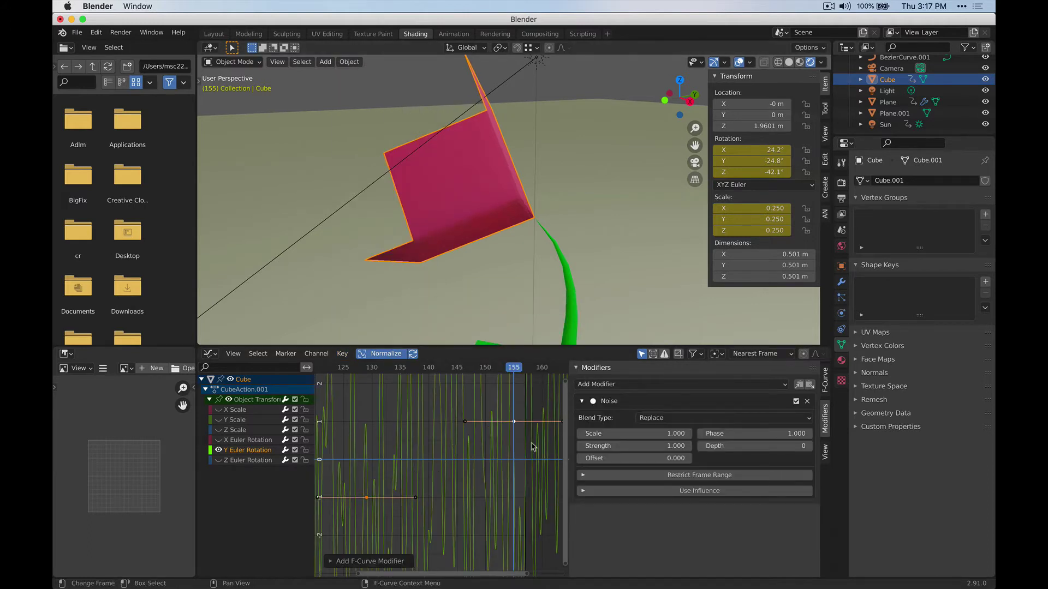
Examine the noisy Y Euler Rotation curve and play the animation, stopping at frame 151.
scroll(394, 516, "down", 1)
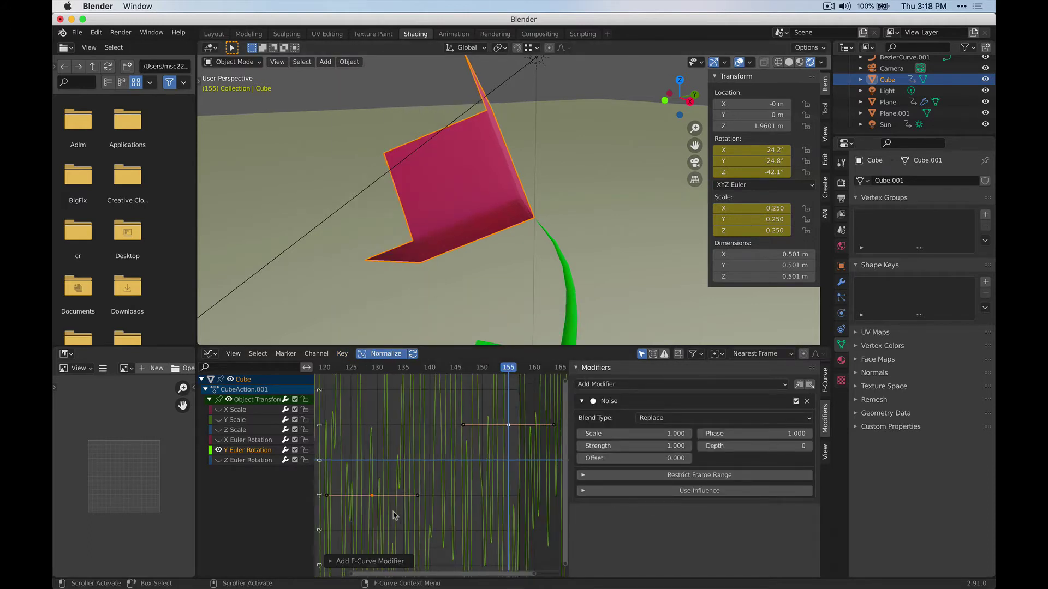
scroll(394, 516, "down", 5)
scroll(426, 466, "down", 4)
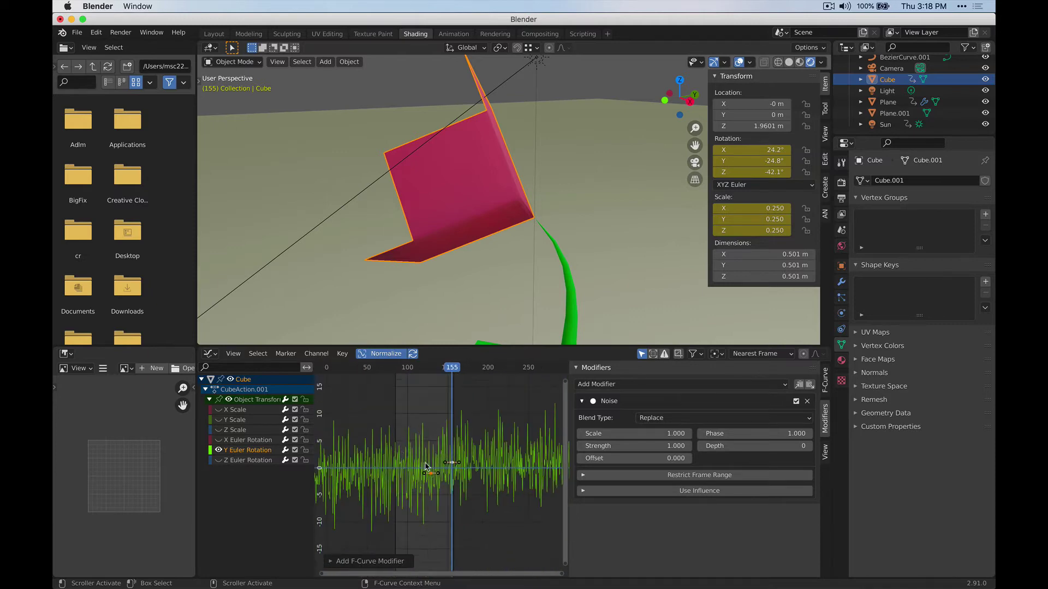
scroll(438, 504, "up", 10)
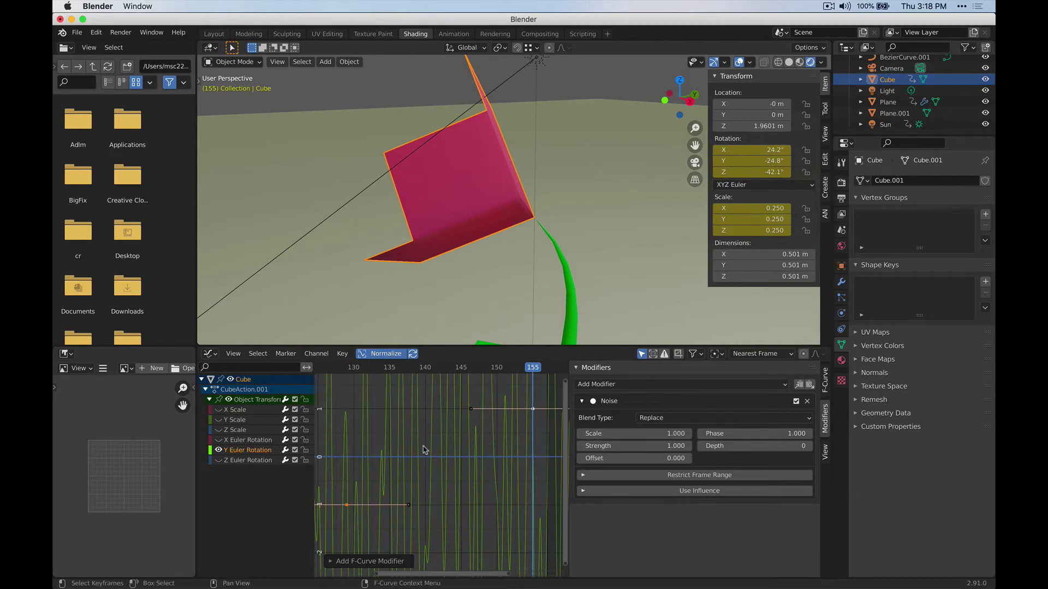
key("space")
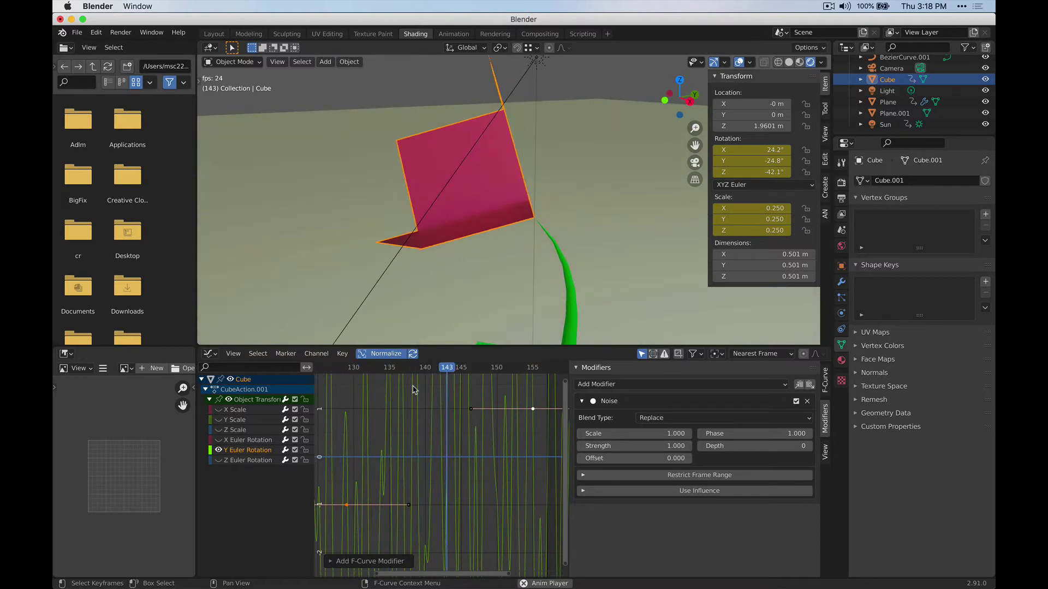
key("space")
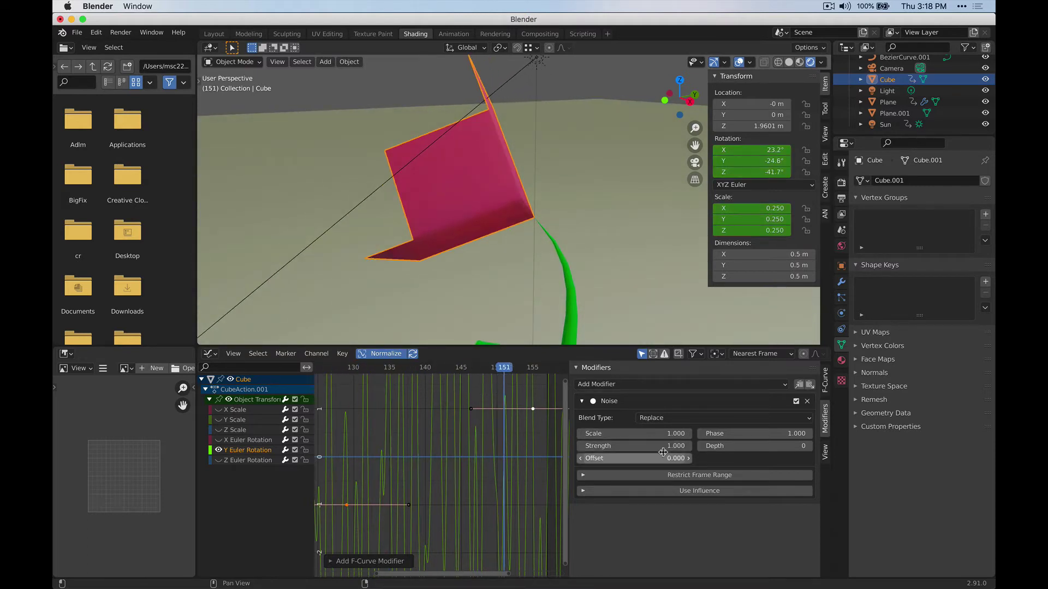
Set the Noise modifier's scale to 1.760 and strength to 0.120, and play the animation to check the motion.
left_click_drag(659, 432, 627, 446)
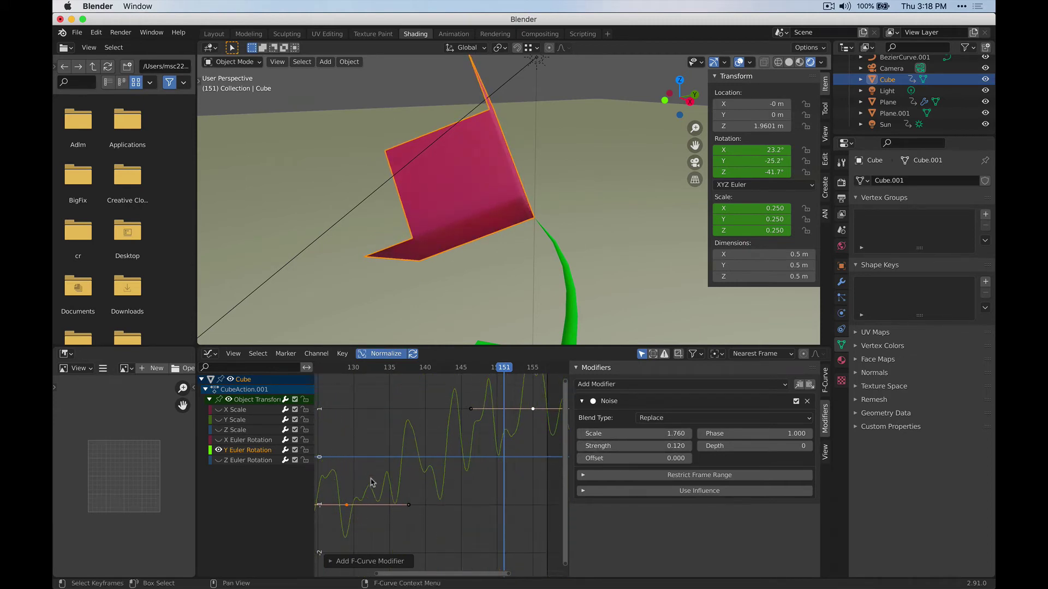
key("space")
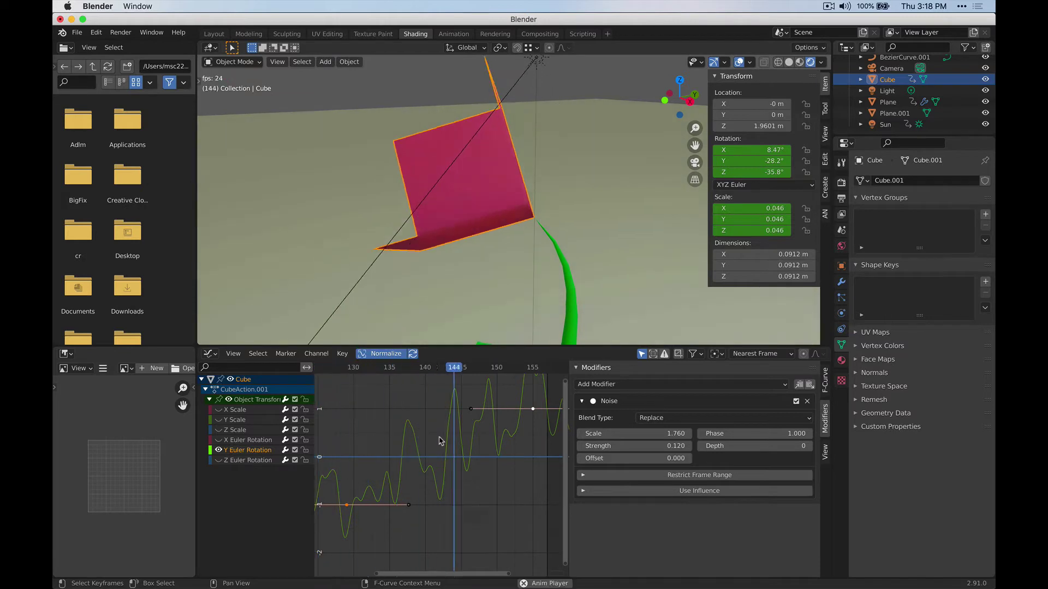
key("space")
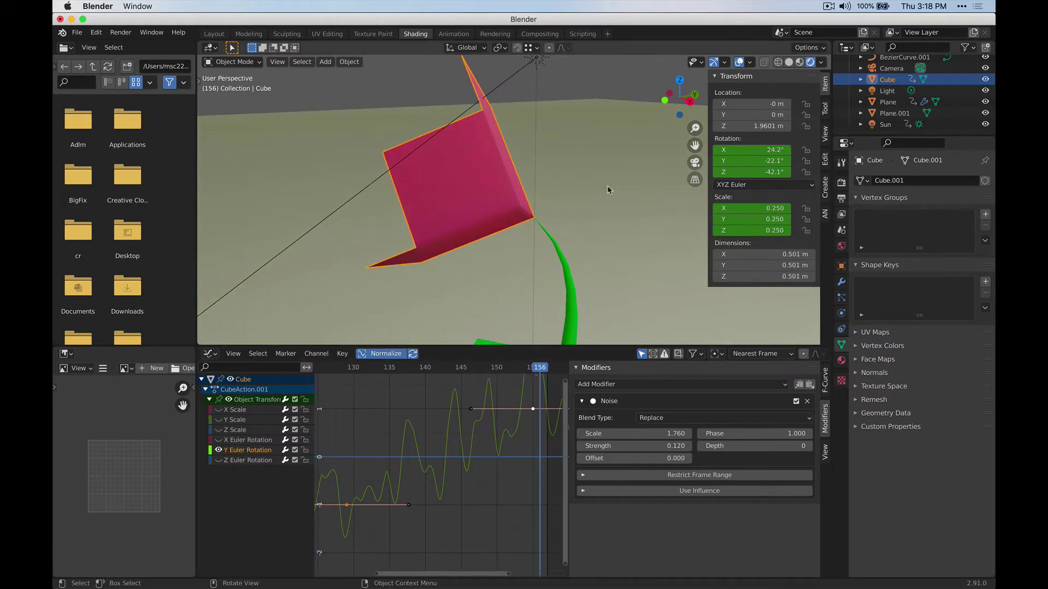
View the whole flower from another angle and play its growth animation, stopping at frame 155.
scroll(609, 190, "down", 2)
middle_click_drag(443, 153, 405, 151)
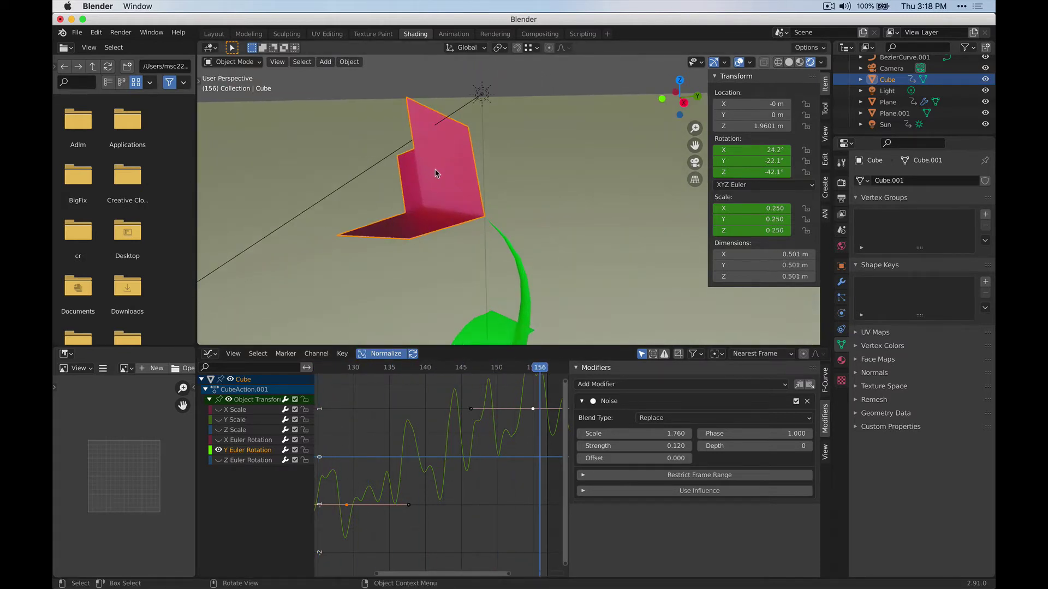
scroll(471, 200, "down", 4)
middle_click_drag(471, 201, 489, 221)
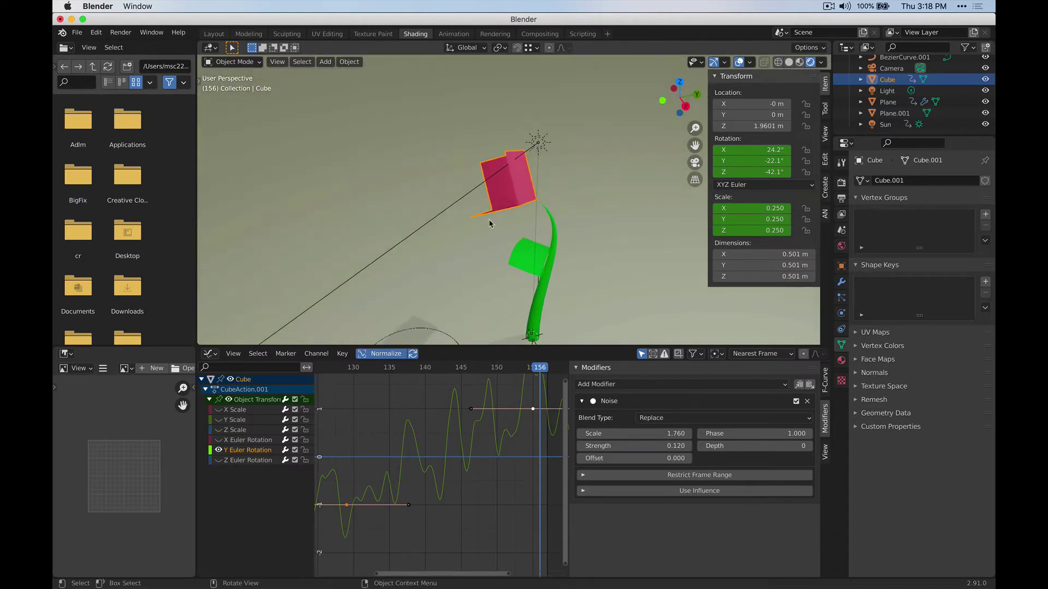
key("space")
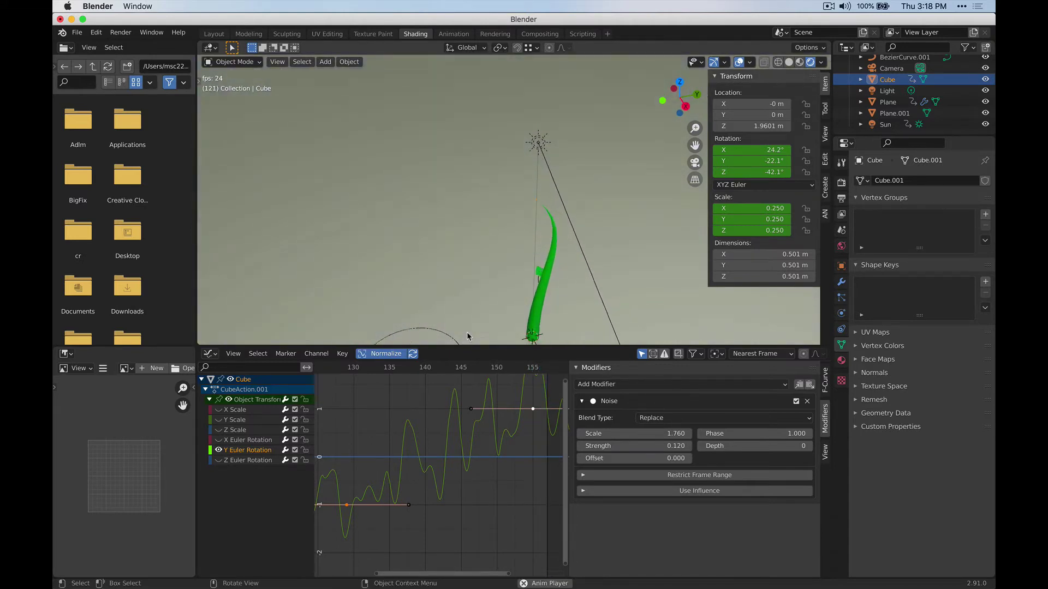
key("space")
Select the green leaf plane, go to frame 142, and examine its PlaneAction scale and rotation curves.
left_click(519, 261)
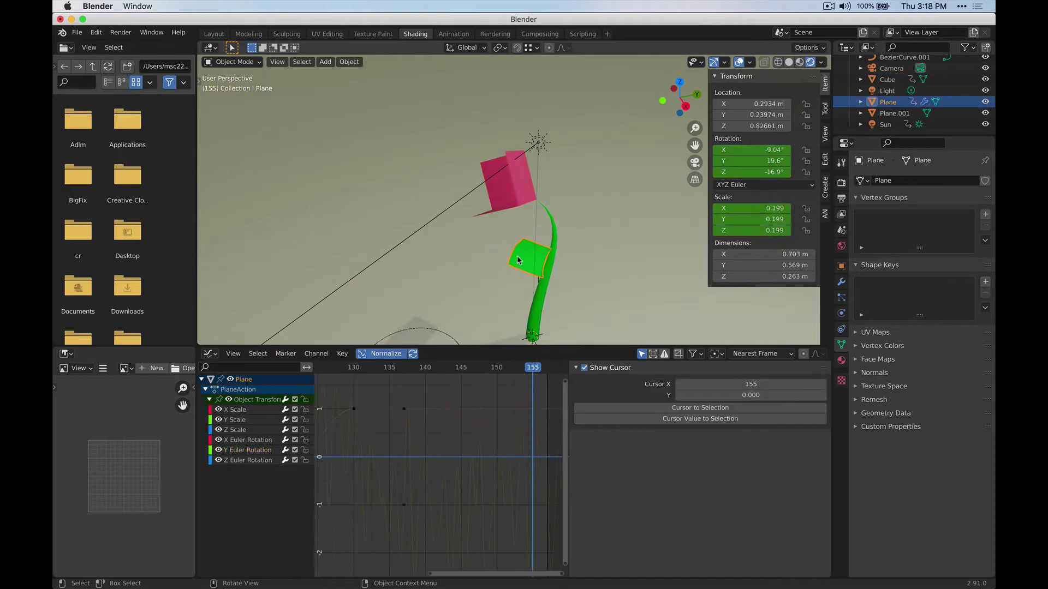
left_click(439, 386)
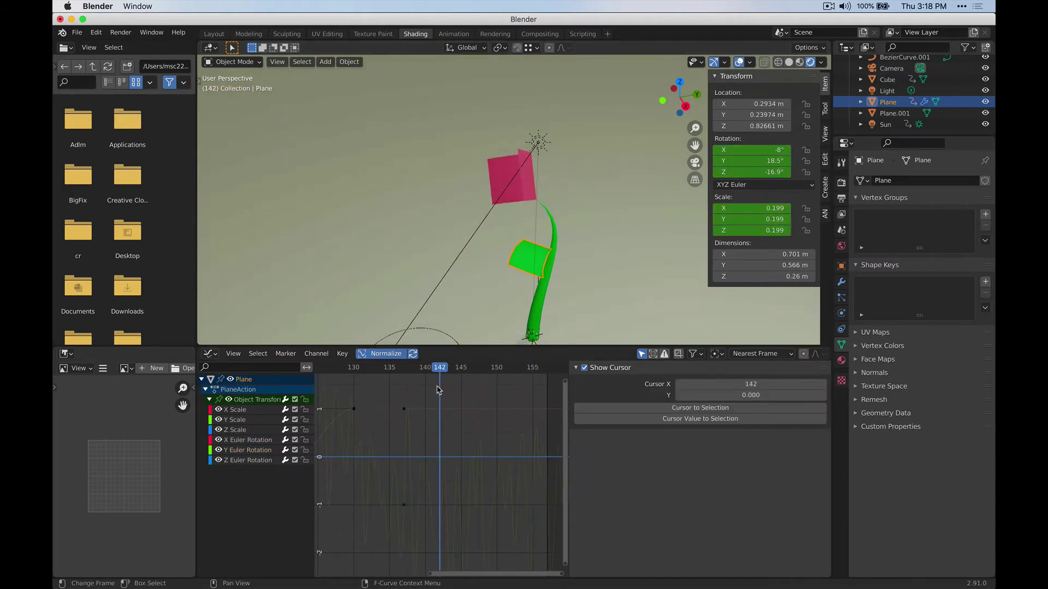
left_click(209, 400)
left_click(209, 400)
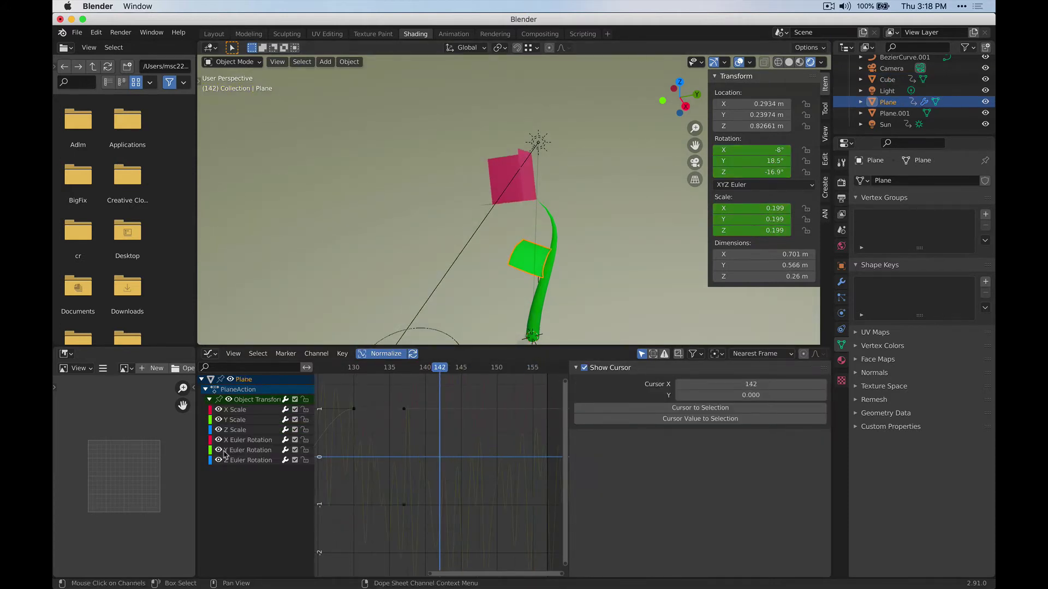
scroll(511, 453, "down", 2)
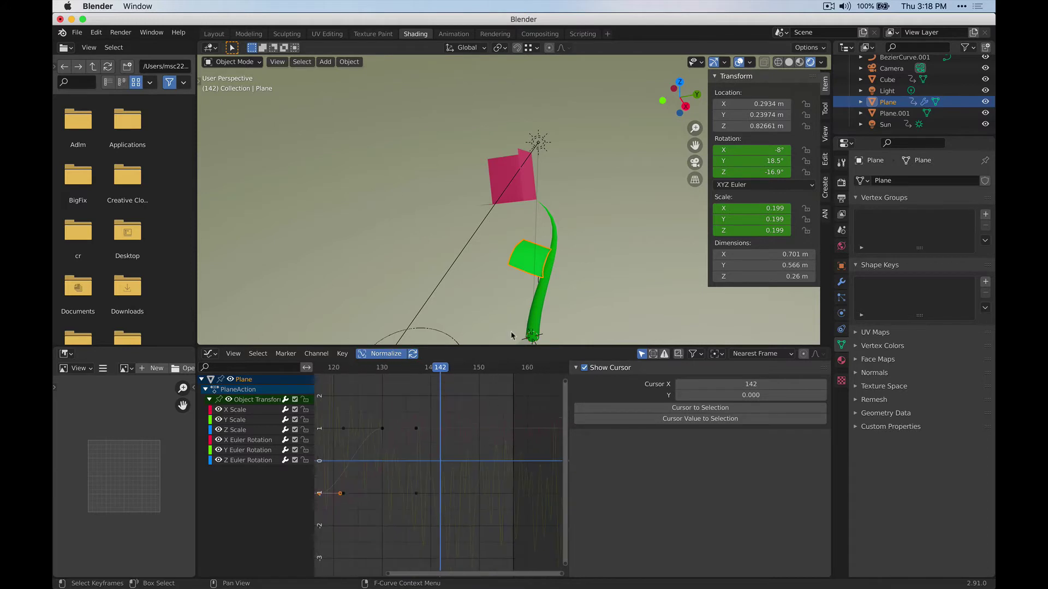
Select the pink flower cube and set transforms to affect only origins.
left_click(519, 160)
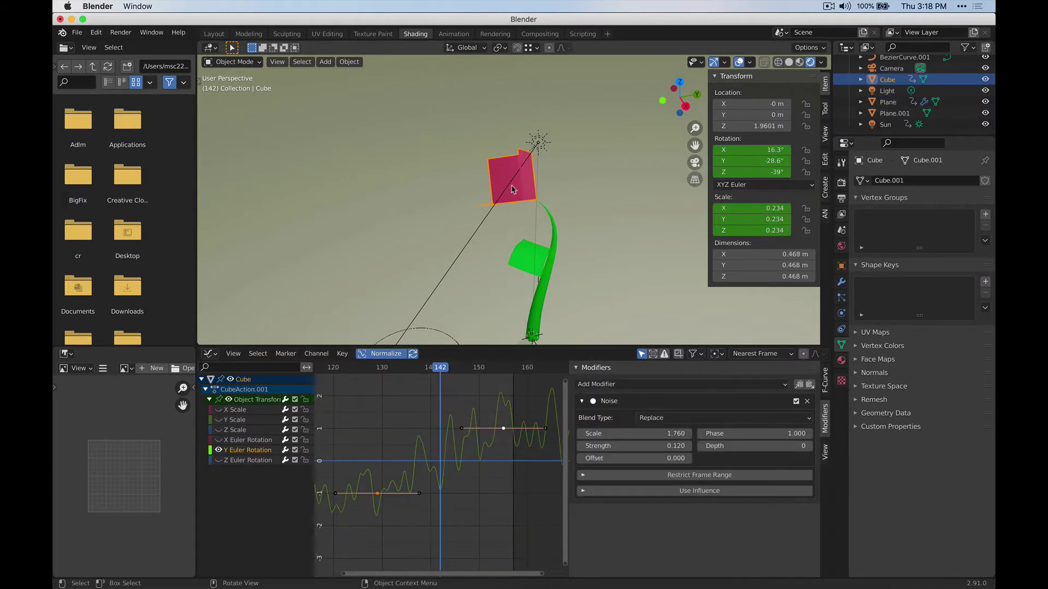
scroll(533, 204, "up", 4)
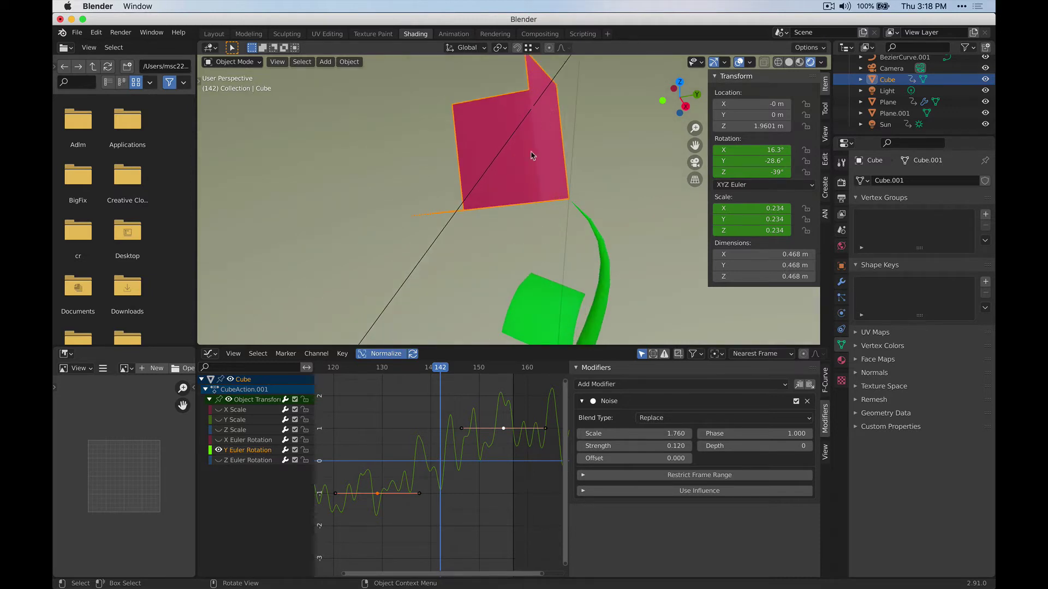
middle_click_drag(532, 156, 536, 224)
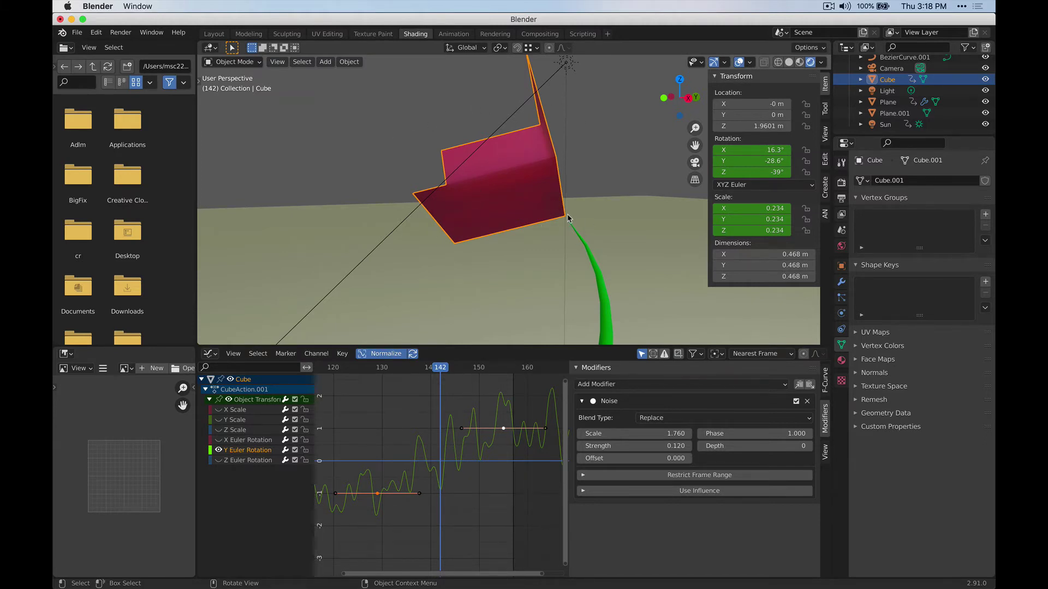
left_click(817, 47)
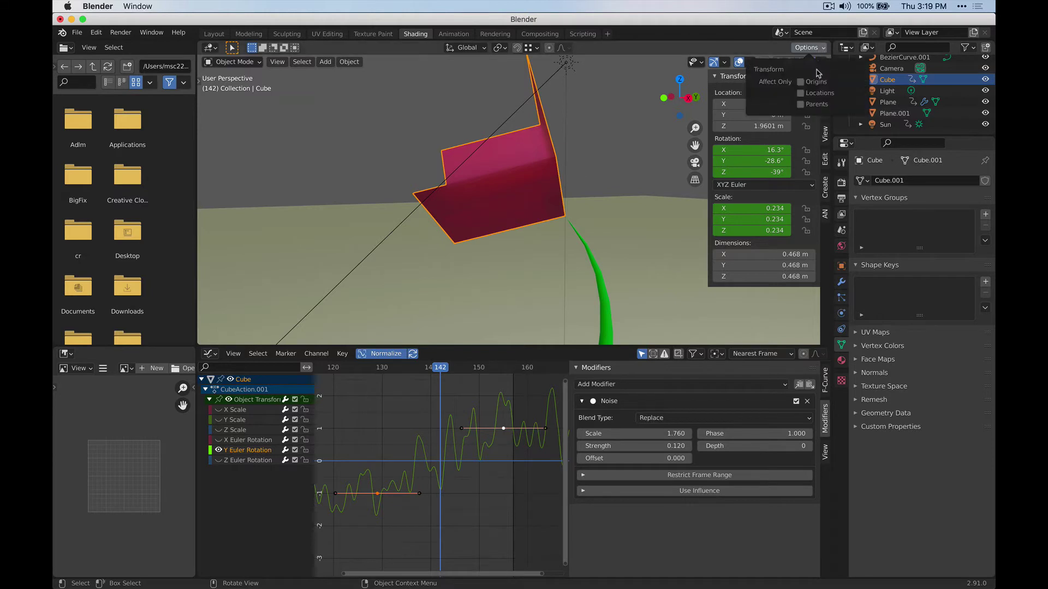
left_click(800, 81)
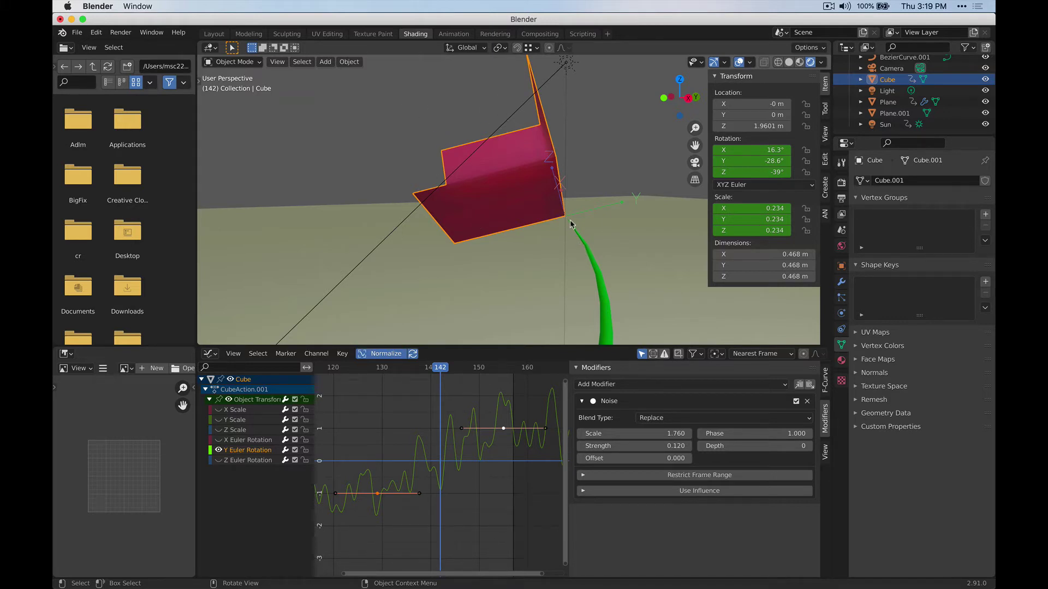
Activate the Move tool and try moving the flower cube's origin freely, without keeping the move.
left_click(823, 49)
left_click(809, 48)
left_click(198, 80)
left_click(213, 125)
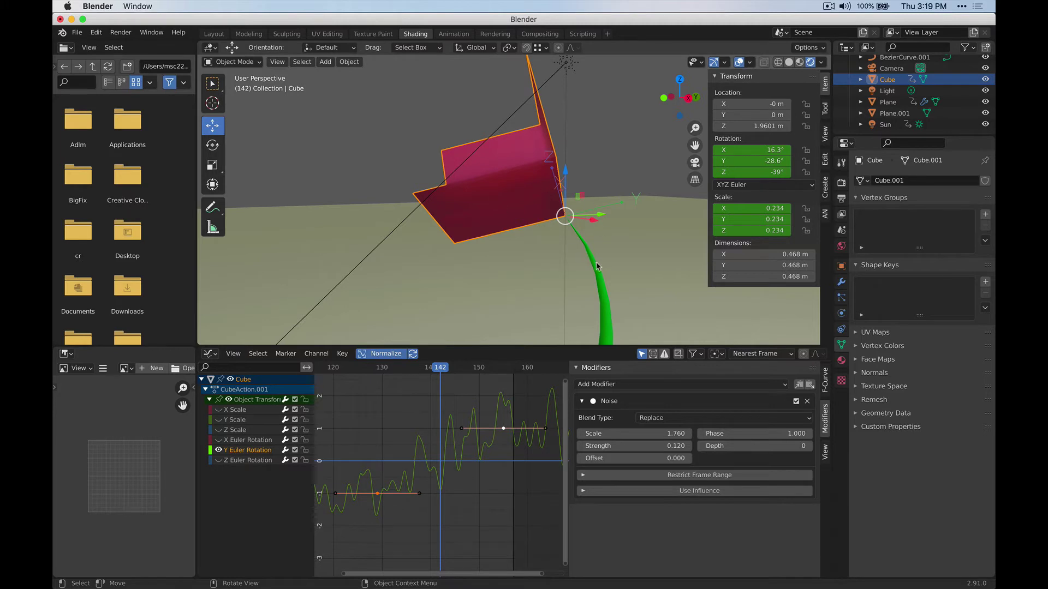
key("g")
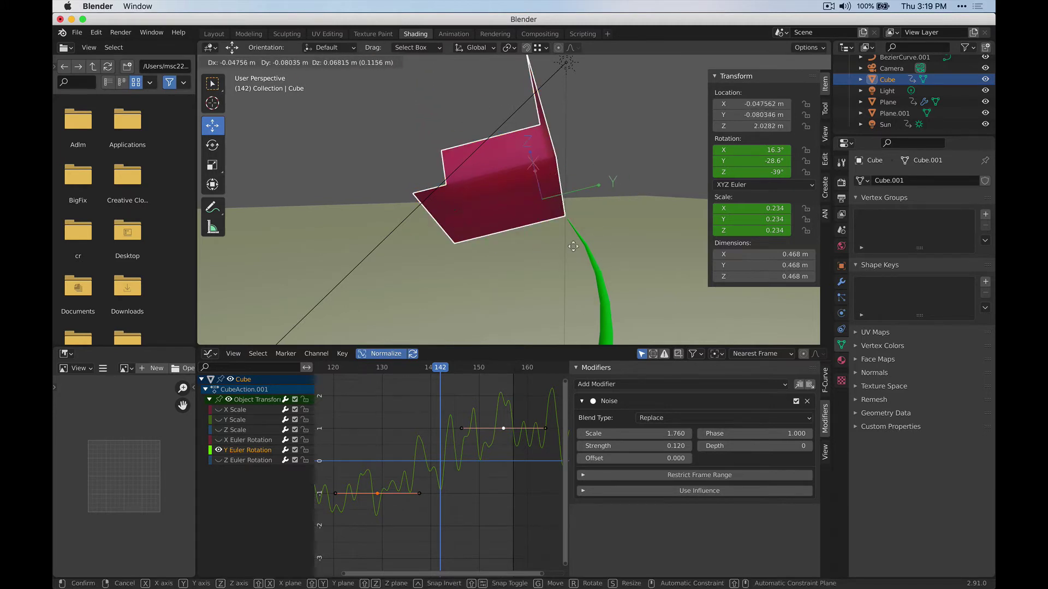
right_click(573, 247)
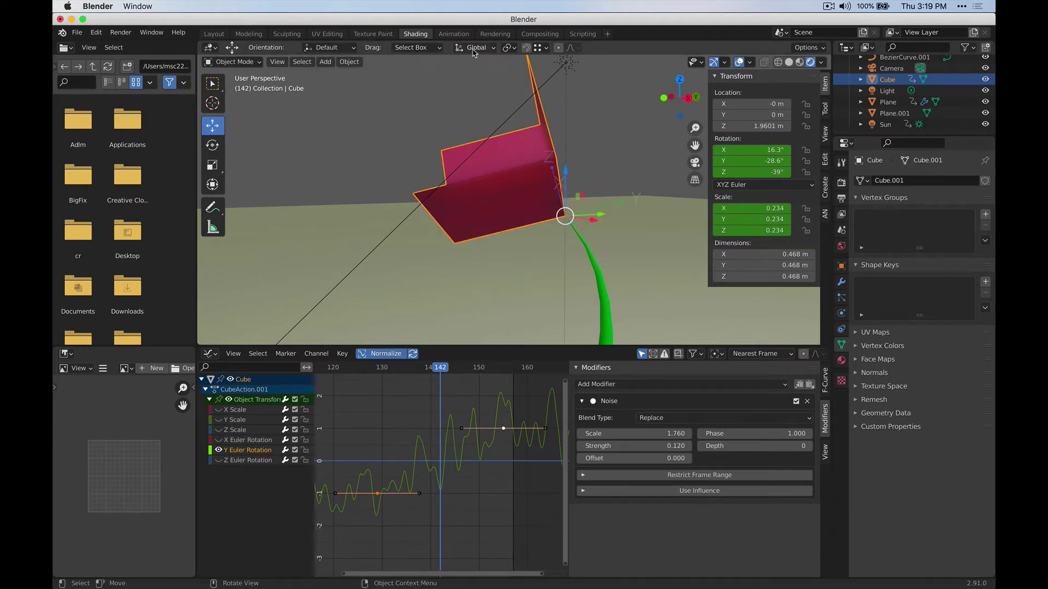
Snap the cube's origin to its corner at the stem tip using closest vertex snapping, and turn off origin-only transforms.
left_click(540, 48)
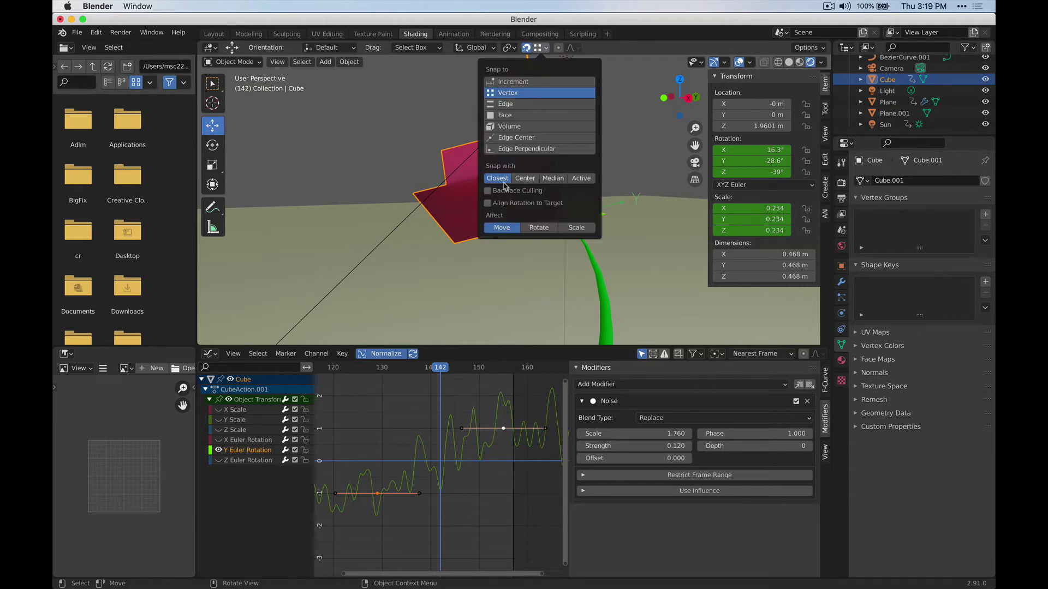
key("g")
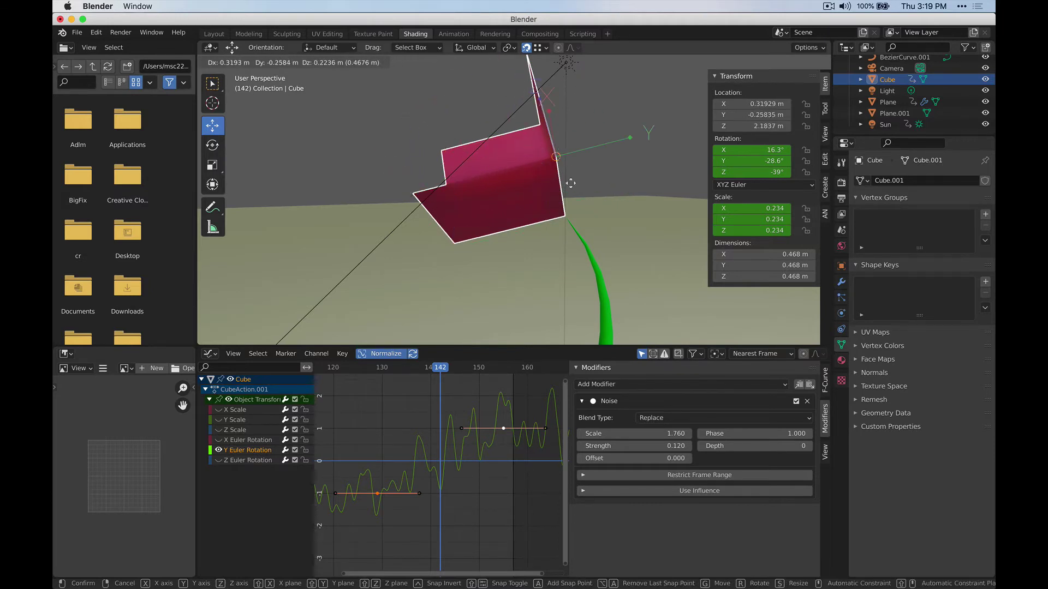
left_click(562, 210)
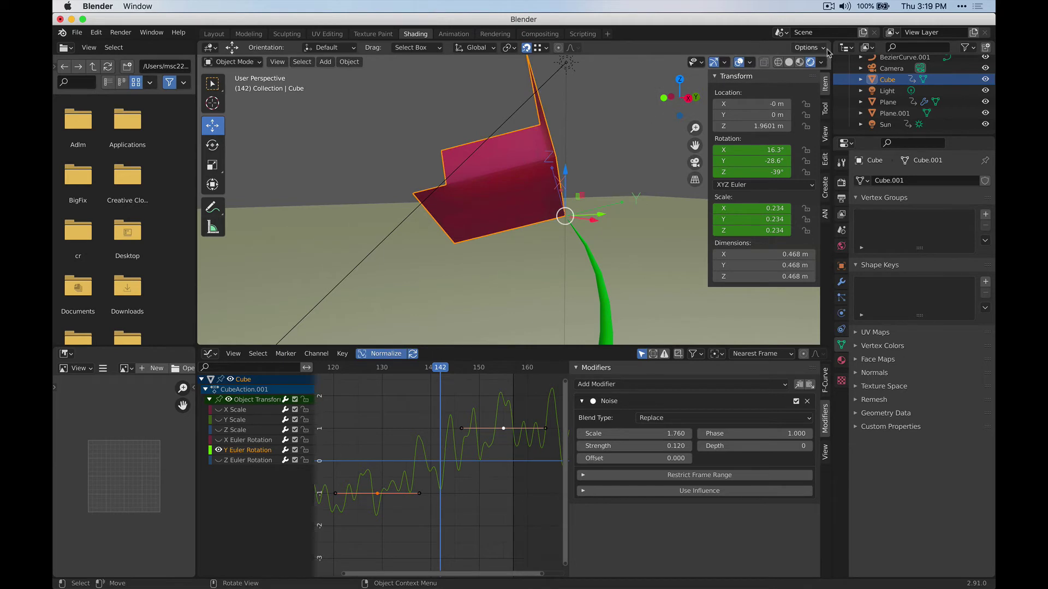
left_click(806, 48)
Play the growth animation to check how the flower pivots on the stem, and go to frame 153.
key("space")
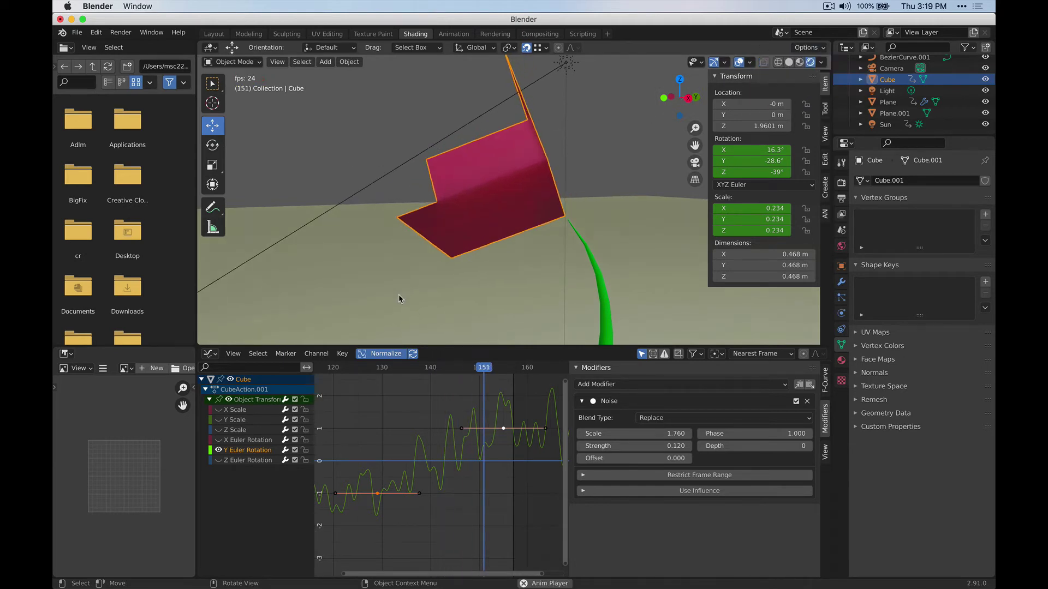
key("space")
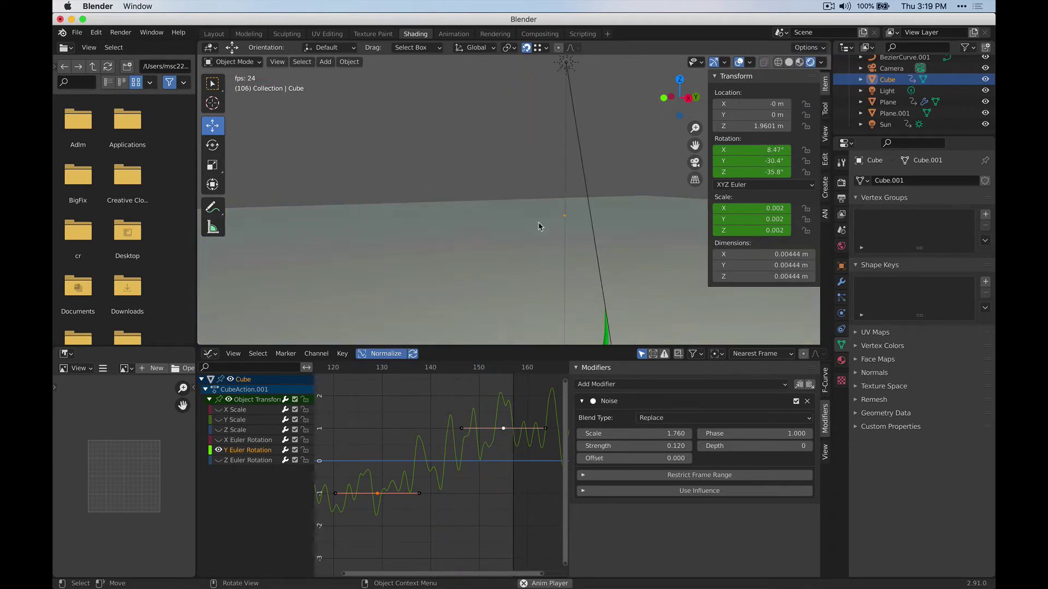
middle_click_drag(597, 188, 582, 232)
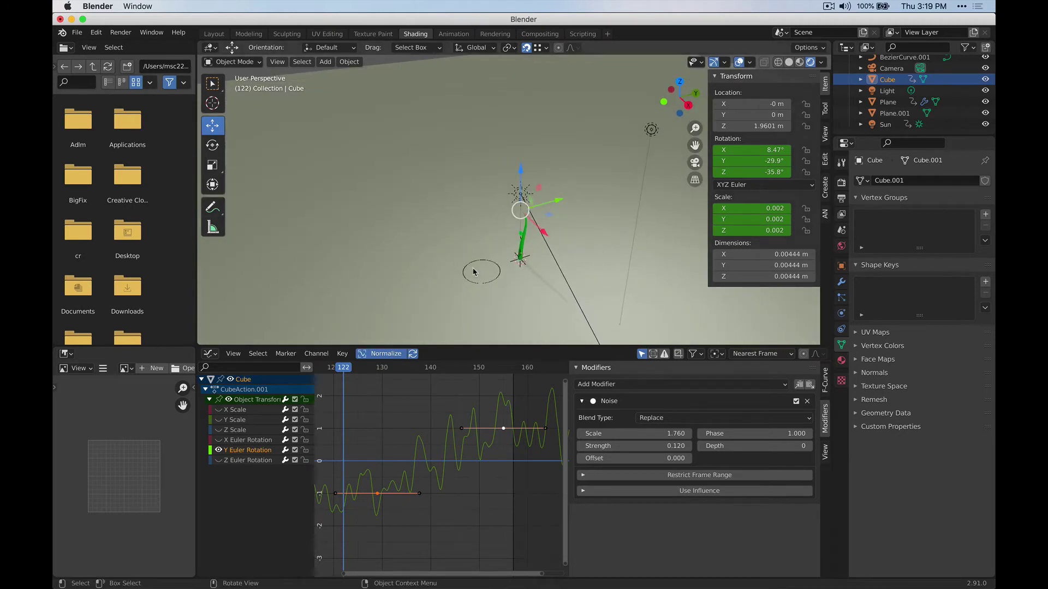
scroll(568, 263, "up", 9)
middle_click_drag(612, 287, 594, 244, "shift")
left_click_drag(356, 375, 493, 380)
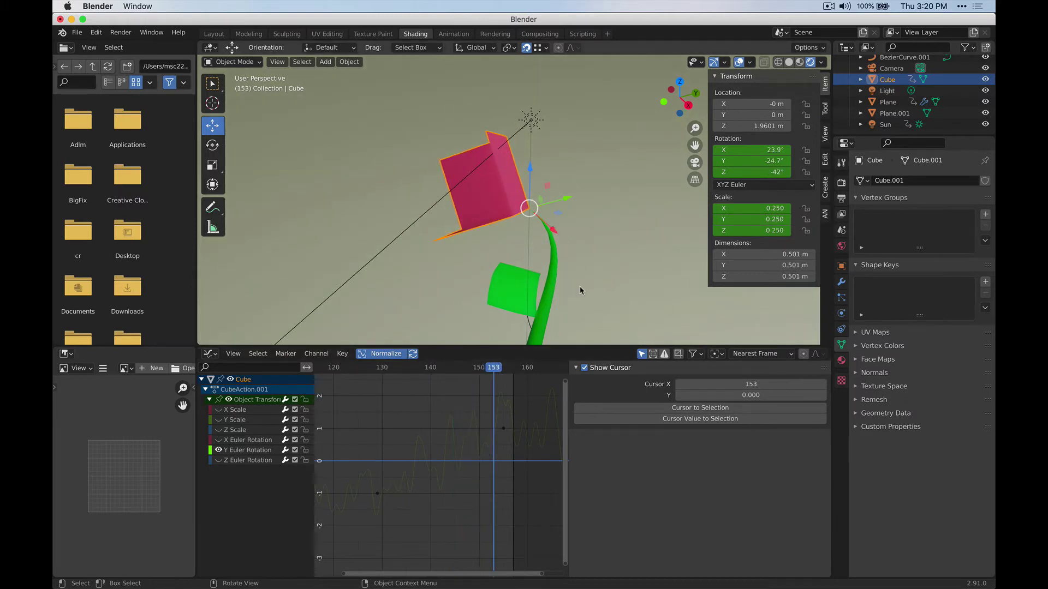
Go to frame 135 and switch the Graph Editor area to the Timeline.
scroll(580, 290, "down", 5)
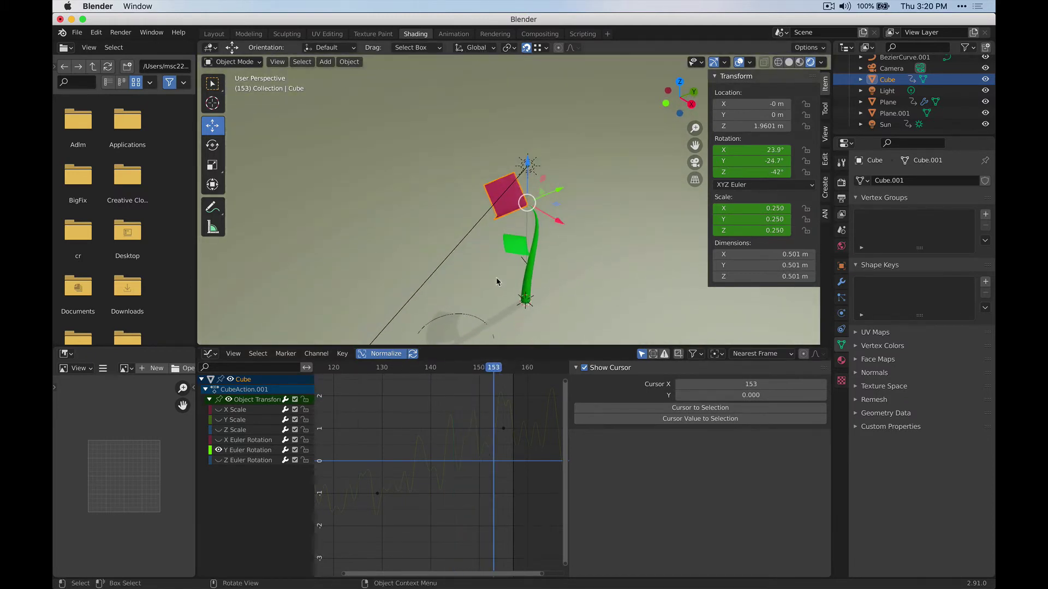
scroll(497, 281, "up", 5)
left_click_drag(450, 373, 406, 374)
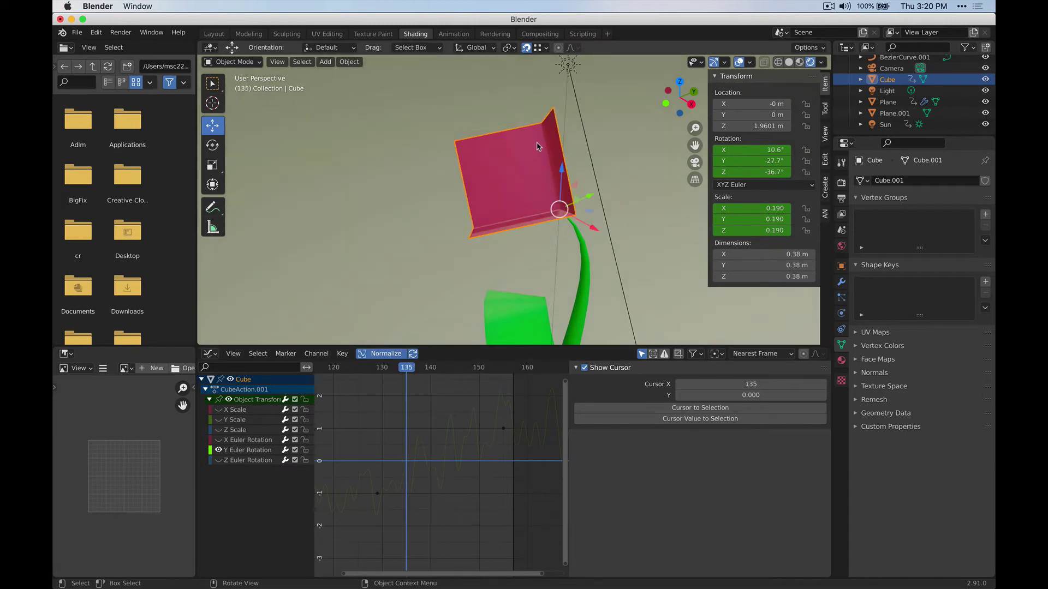
left_click(229, 354)
left_click(209, 353)
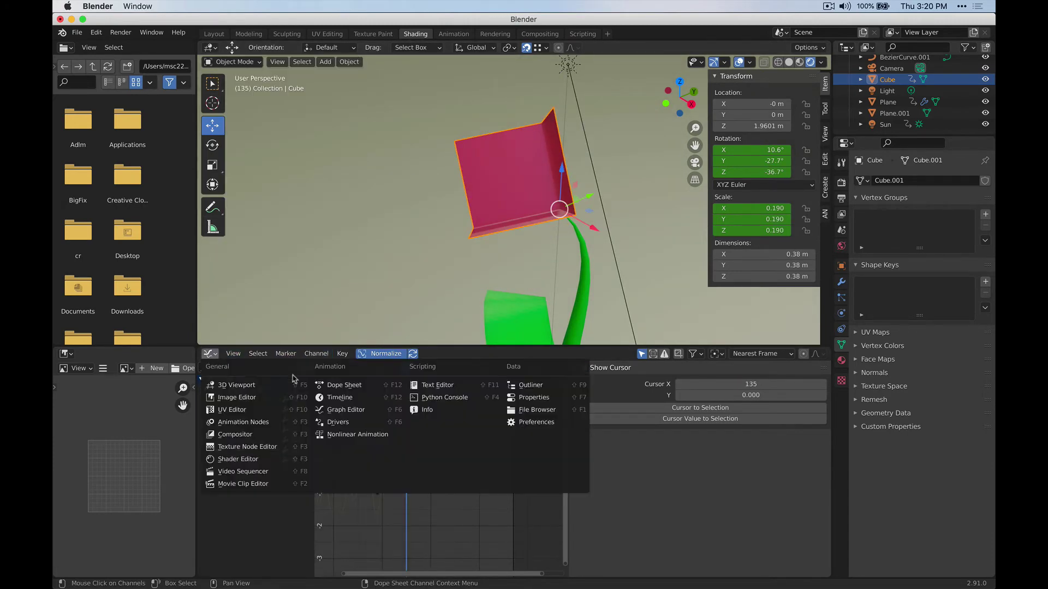
left_click(339, 398)
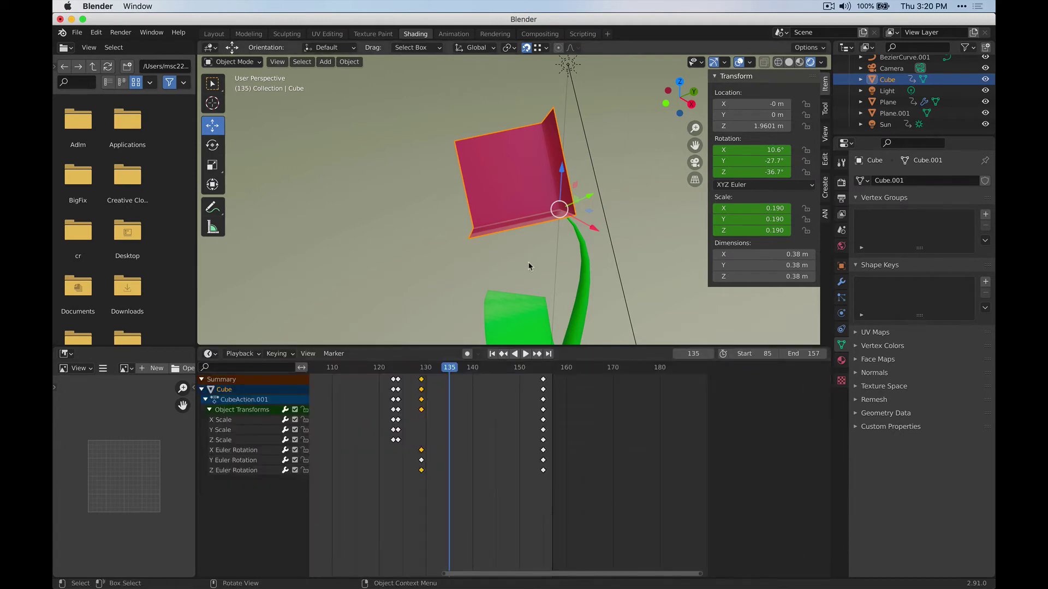
Add a UV sphere mesh to the scene for the flower's face.
middle_click_drag(528, 266, 548, 184)
middle_click_drag(538, 136, 533, 146)
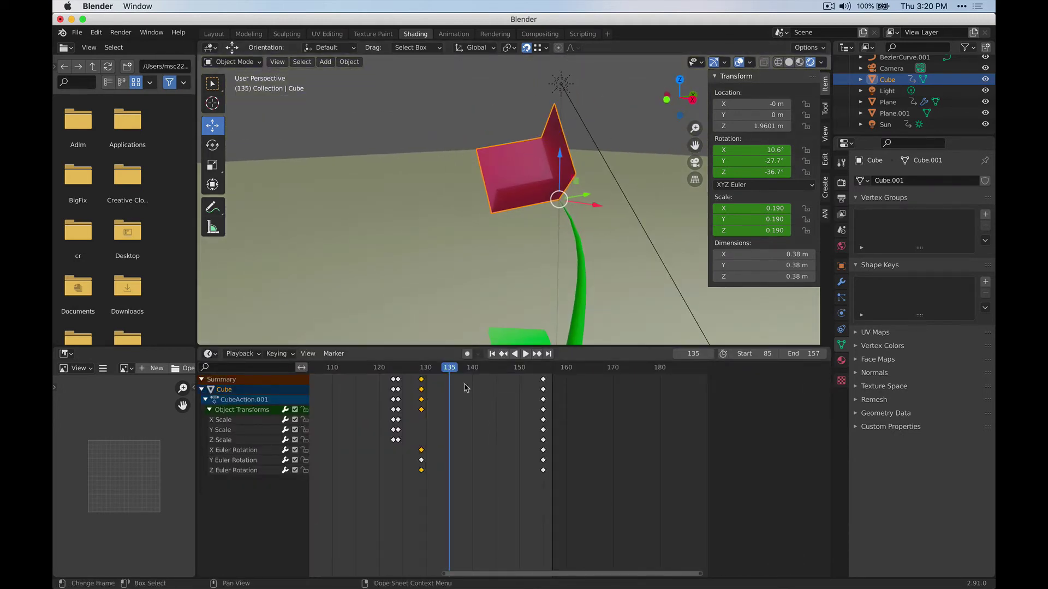
scroll(491, 144, "up", 4)
scroll(532, 164, "down", 2)
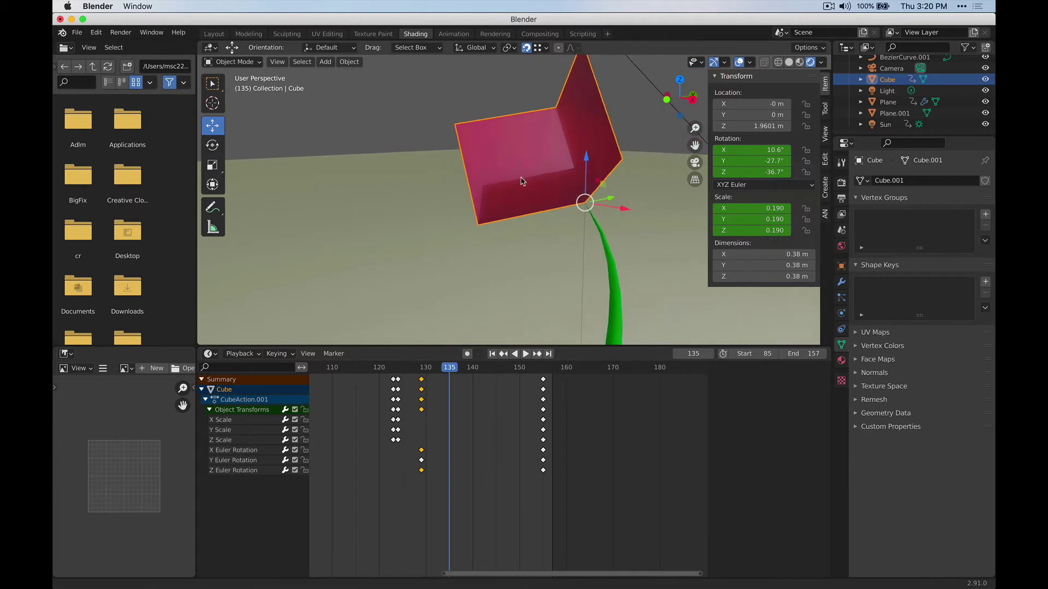
middle_click_drag(521, 180, 493, 172)
key("shift+a")
mouse_move(491, 170)
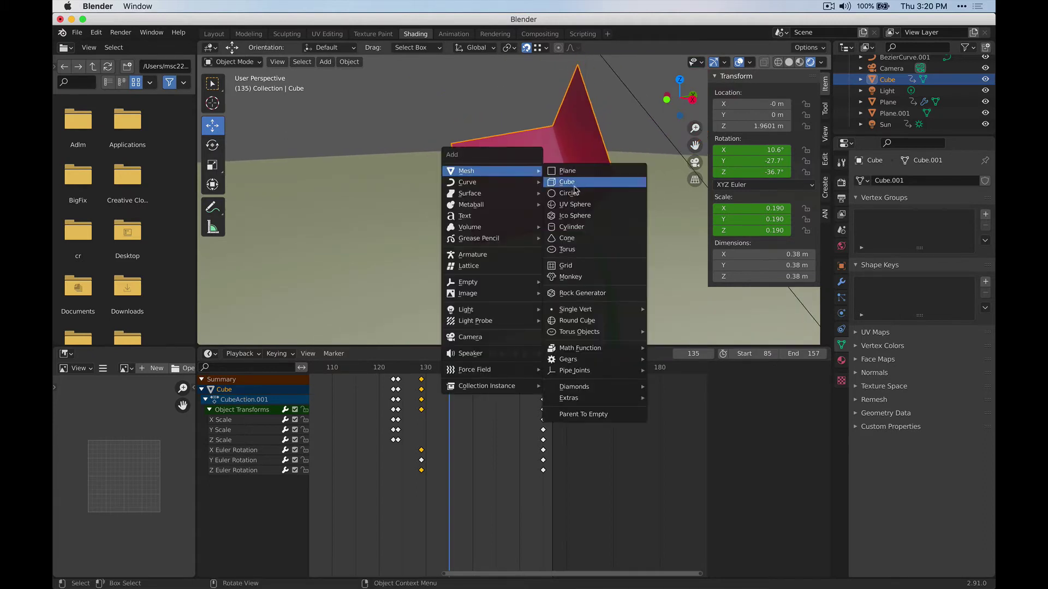
left_click(573, 205)
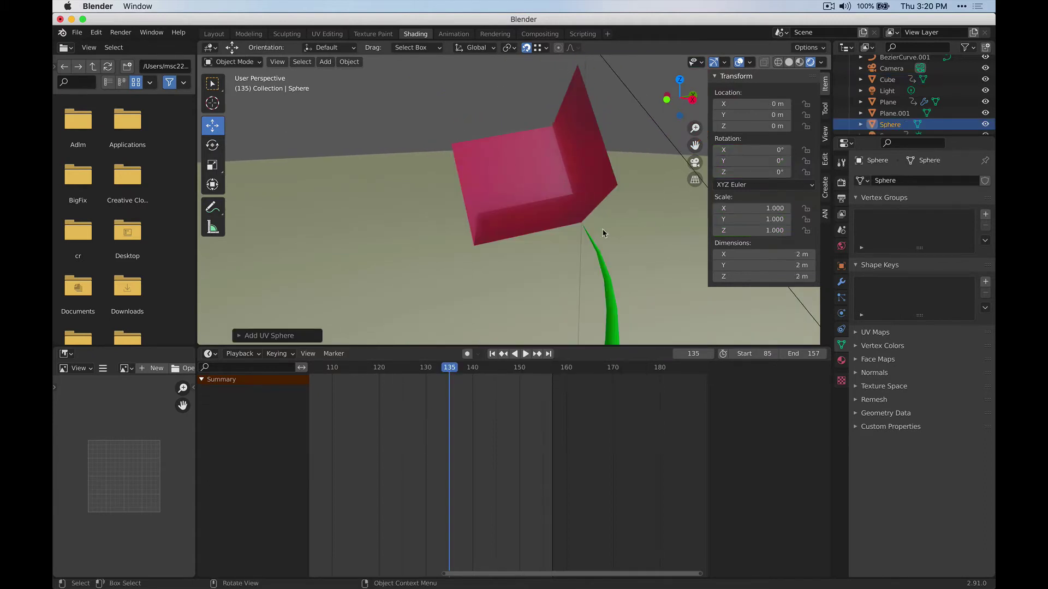
Move the sphere out below the flower cube and scale it down to 0.033.
key("g")
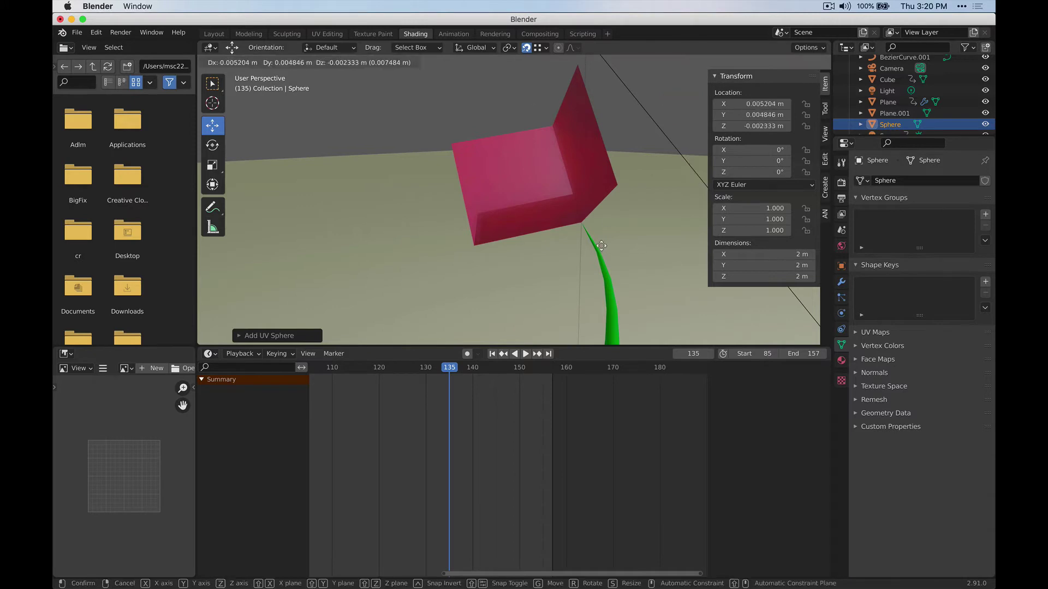
left_click(481, 217)
key("s")
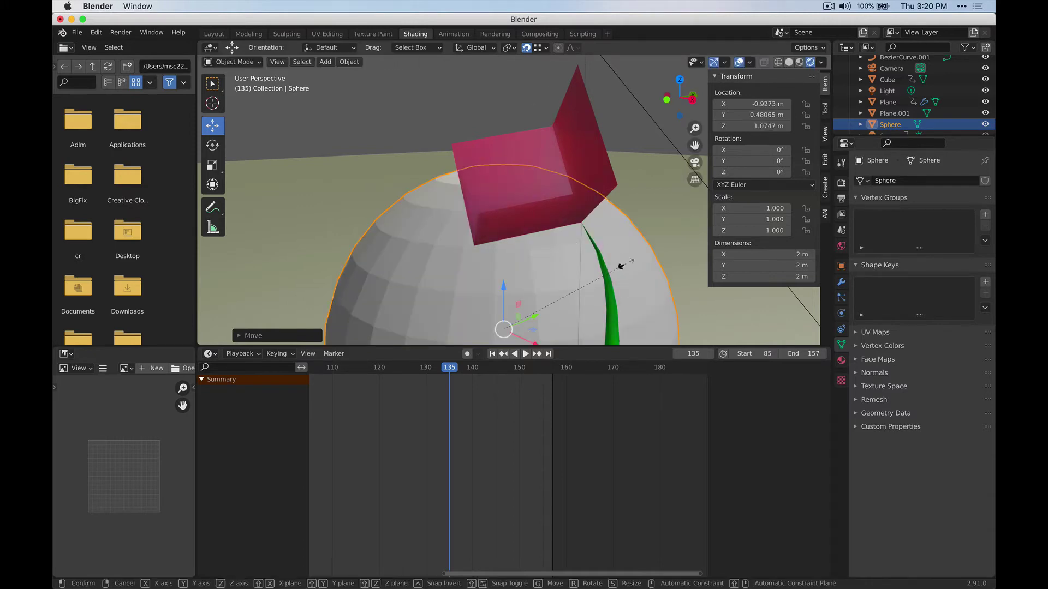
left_click(504, 329)
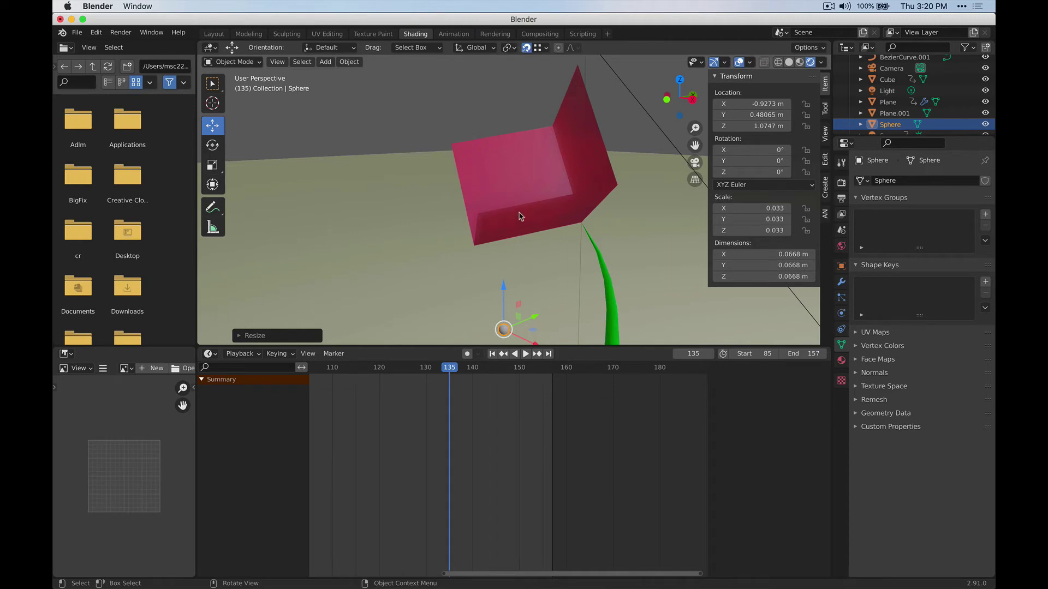
Set snapping to Face and place the small sphere on the upper part of the flower's pink face.
left_click(526, 48)
left_click(540, 50)
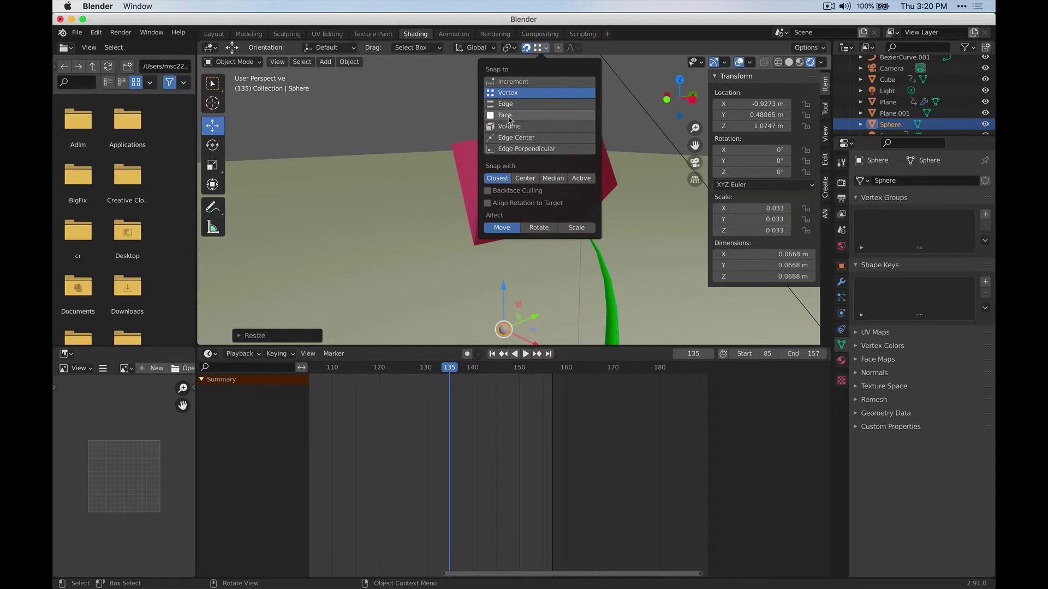
left_click(532, 121)
left_click_drag(502, 322, 538, 146)
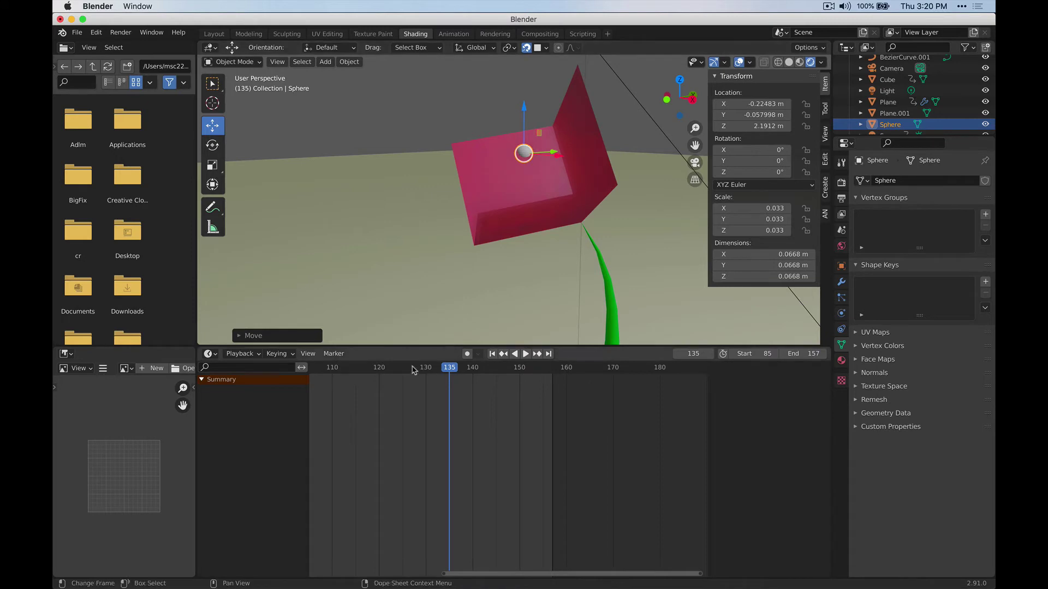
Give the sphere a new material with a black base color.
left_click(841, 360)
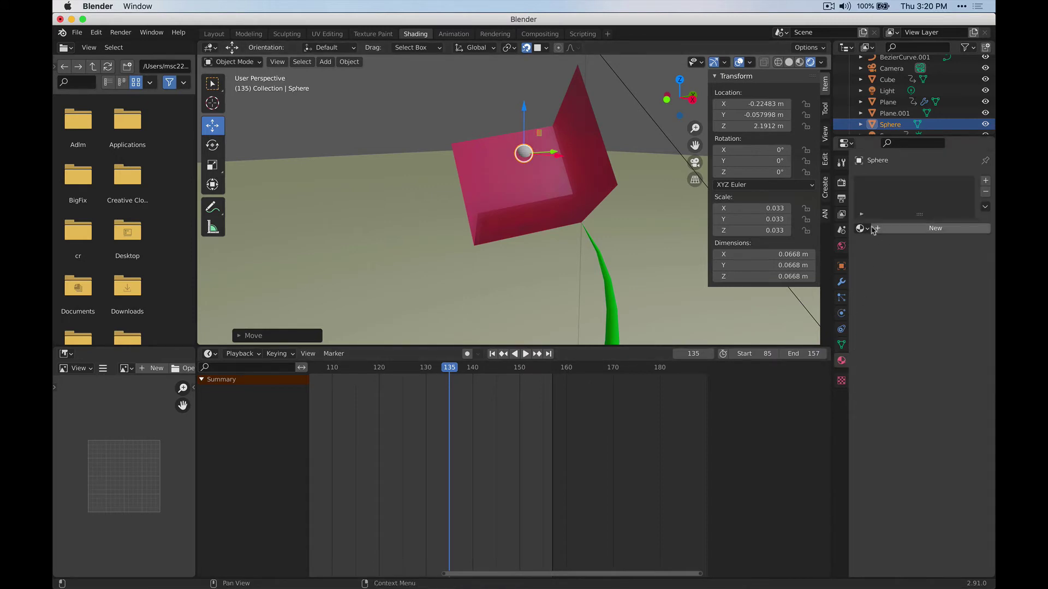
left_click(897, 229)
left_click(943, 345)
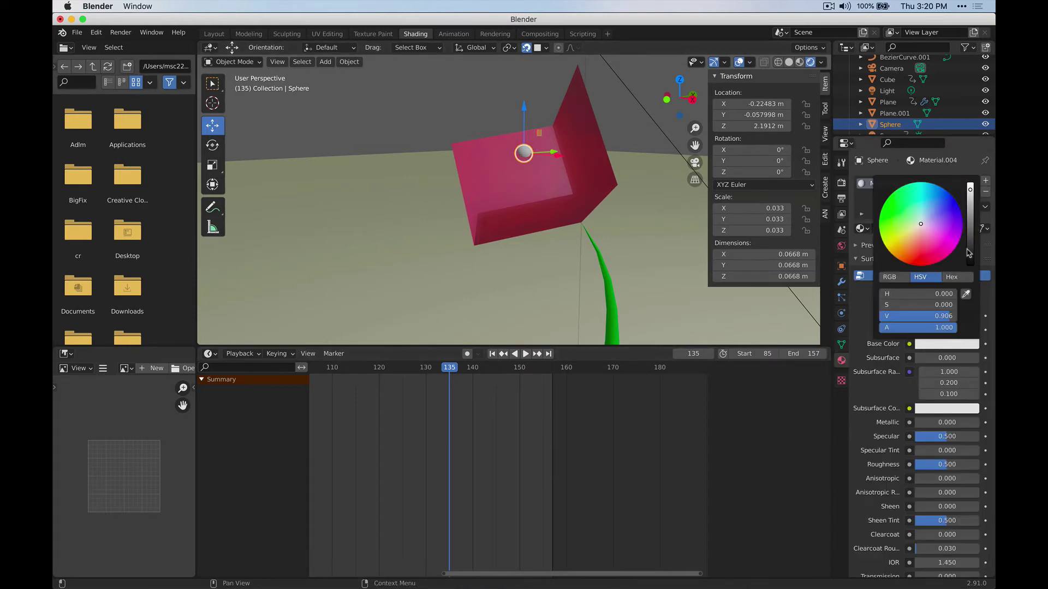
left_click_drag(968, 252, 969, 266)
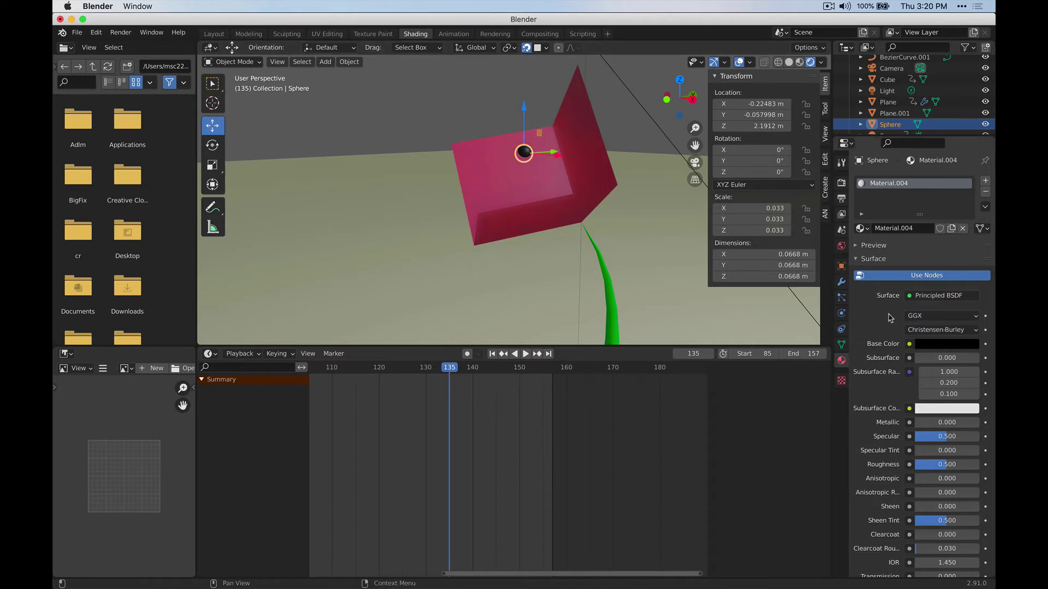
Change the sphere's material to a black Diffuse BSDF with roughness 1.000, and deselect the sphere.
left_click(940, 296)
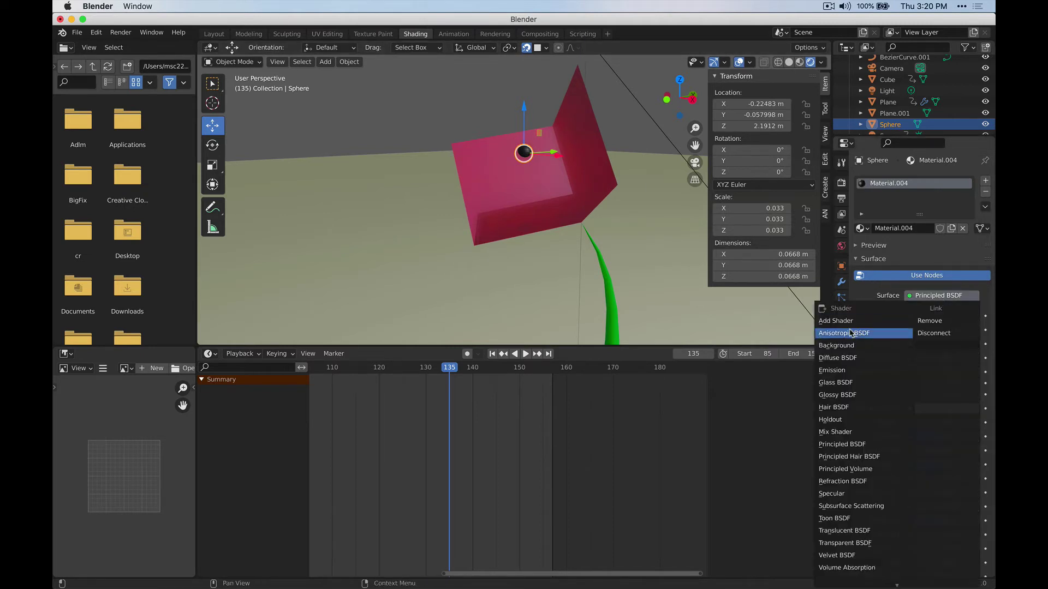
left_click(851, 358)
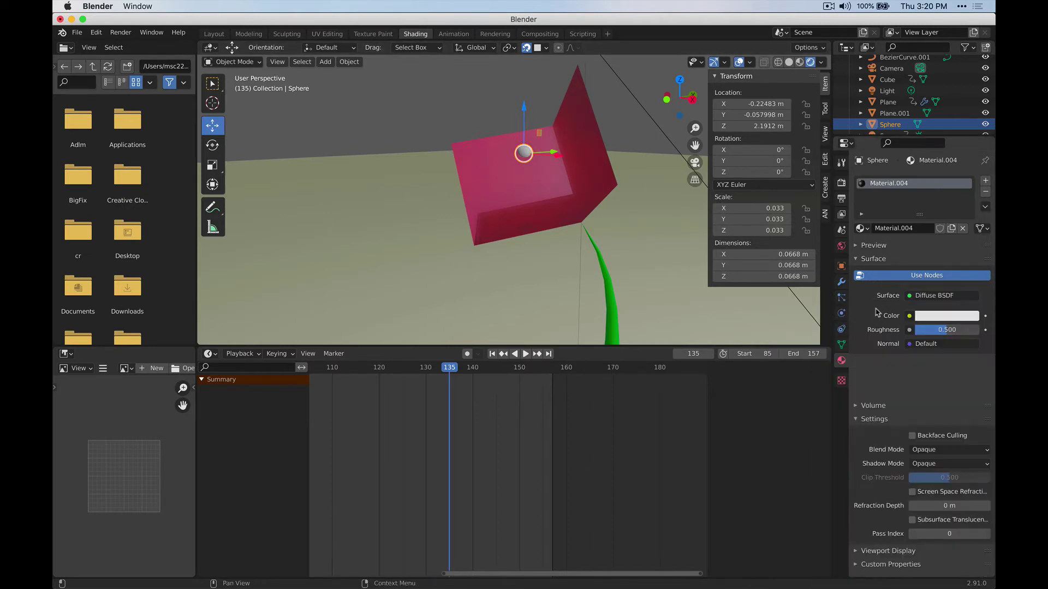
left_click_drag(946, 330, 979, 331)
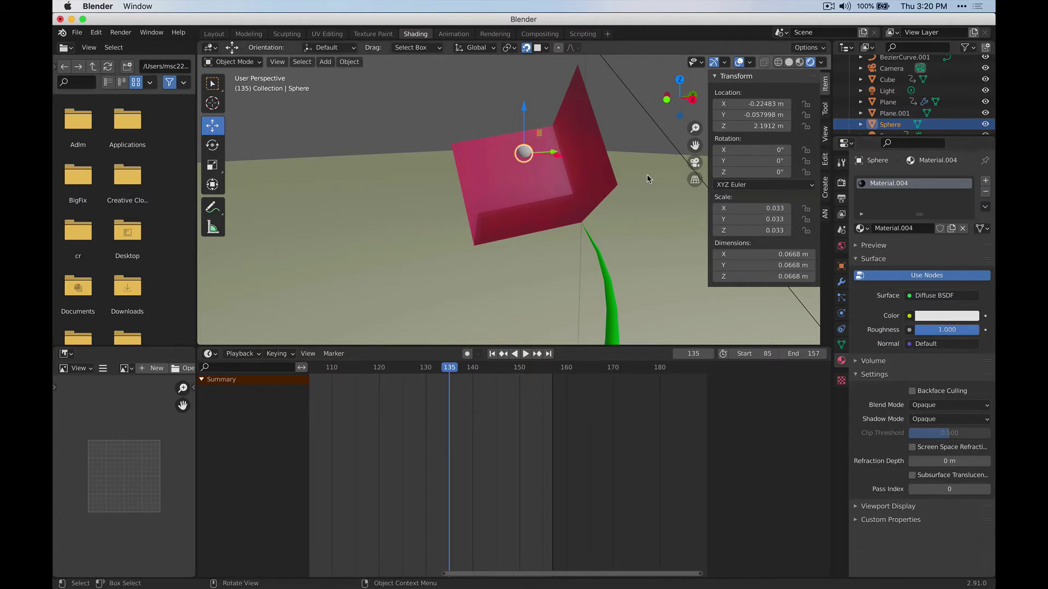
left_click(929, 315)
left_click_drag(970, 214, 970, 239)
left_click(391, 146)
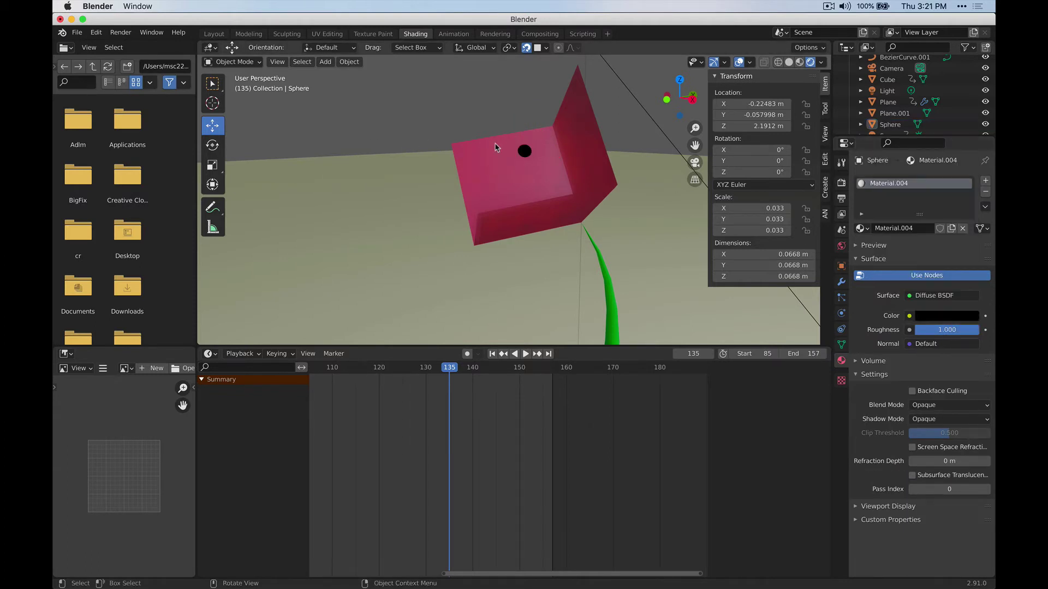
Select the black sphere on the flower's pink face and scale it down to 0.020.
left_click(524, 152)
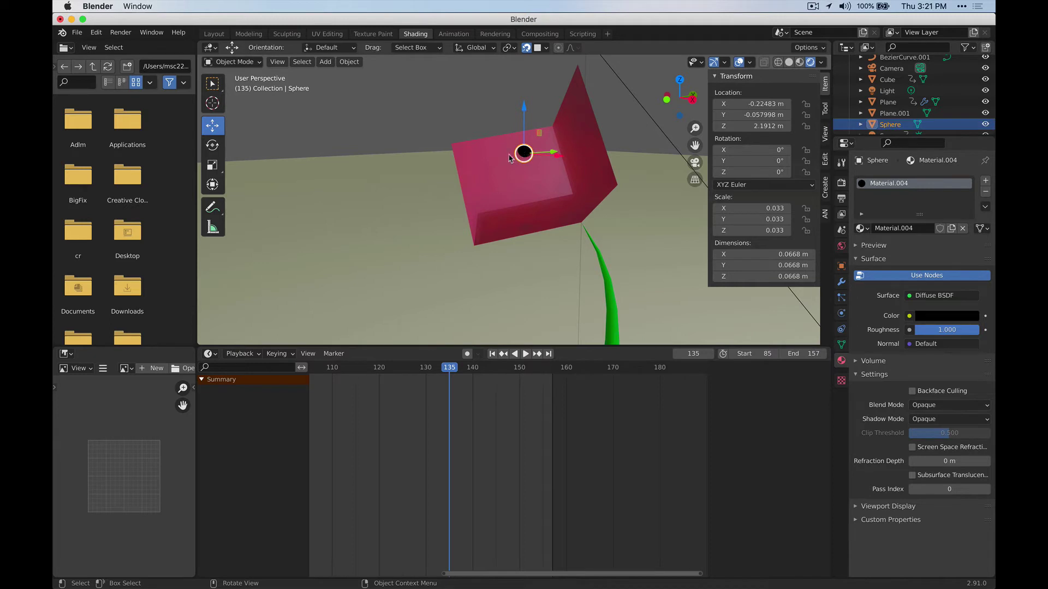
key("s")
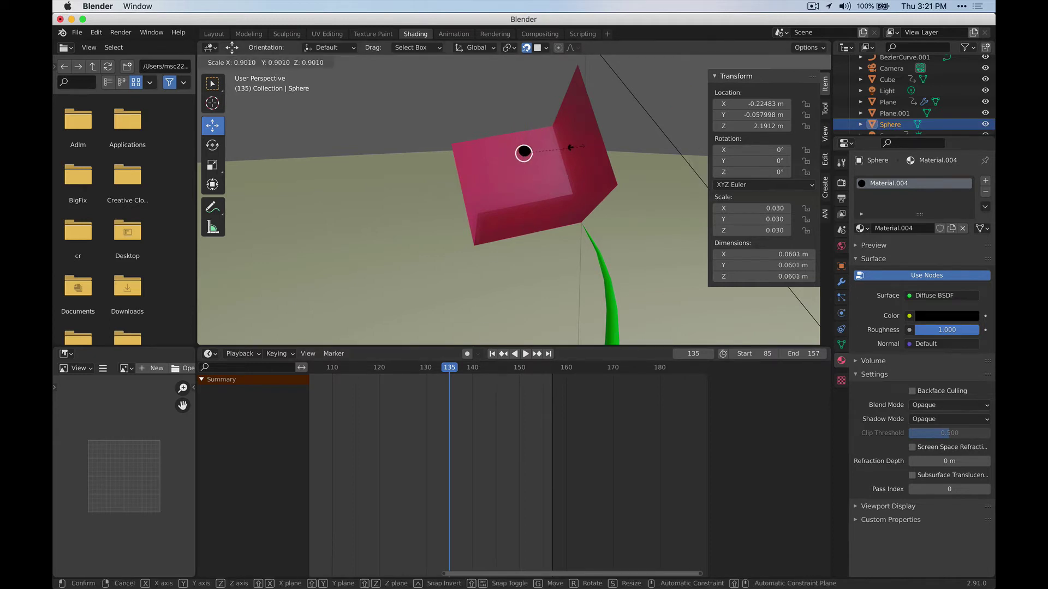
left_click(557, 150)
Reposition the sphere near the middle of the pink face, at about X -0.178 m, Y -0.127 m, Z 2.116 m.
middle_click_drag(448, 232, 550, 218)
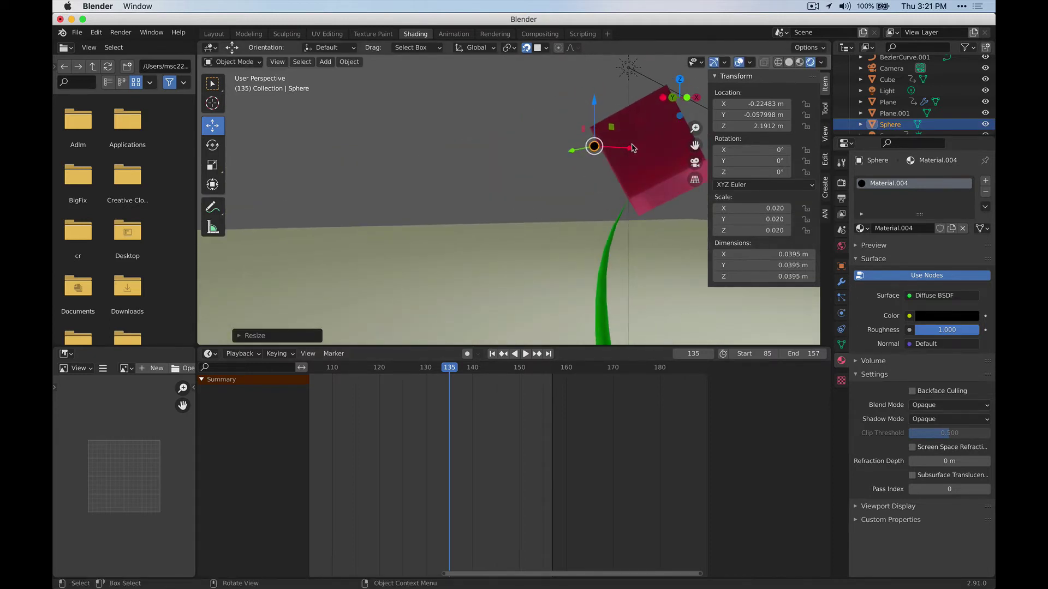
left_click_drag(630, 147, 642, 149)
middle_click_drag(640, 153, 581, 191)
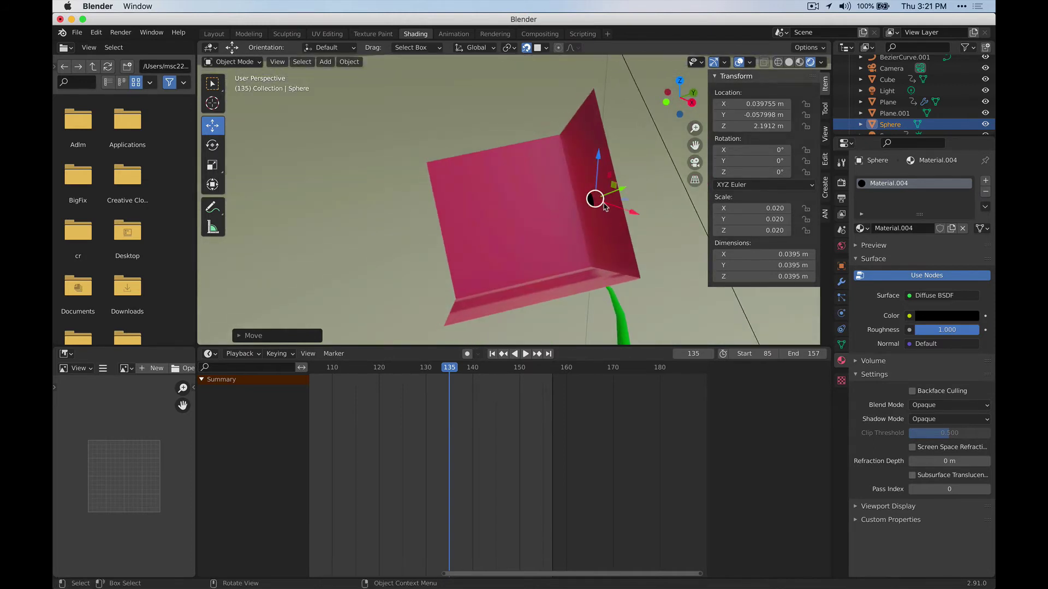
left_click_drag(597, 206, 508, 218)
scroll(513, 229, "up", 4)
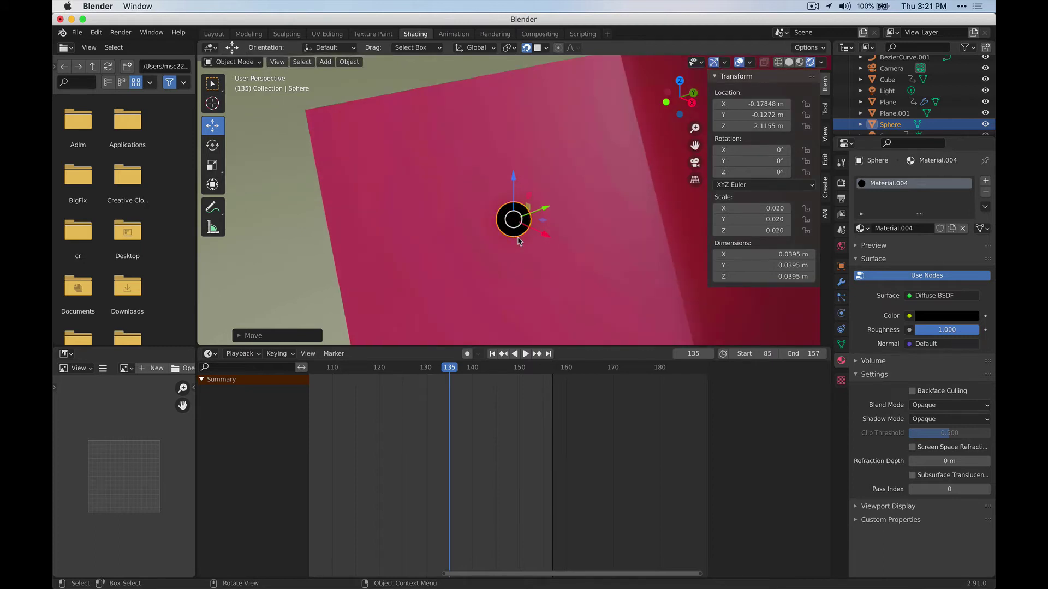
Flatten the sphere along the global X axis into a thin disc about 0.0004 m thick.
key("s")
key("x")
left_click(526, 238)
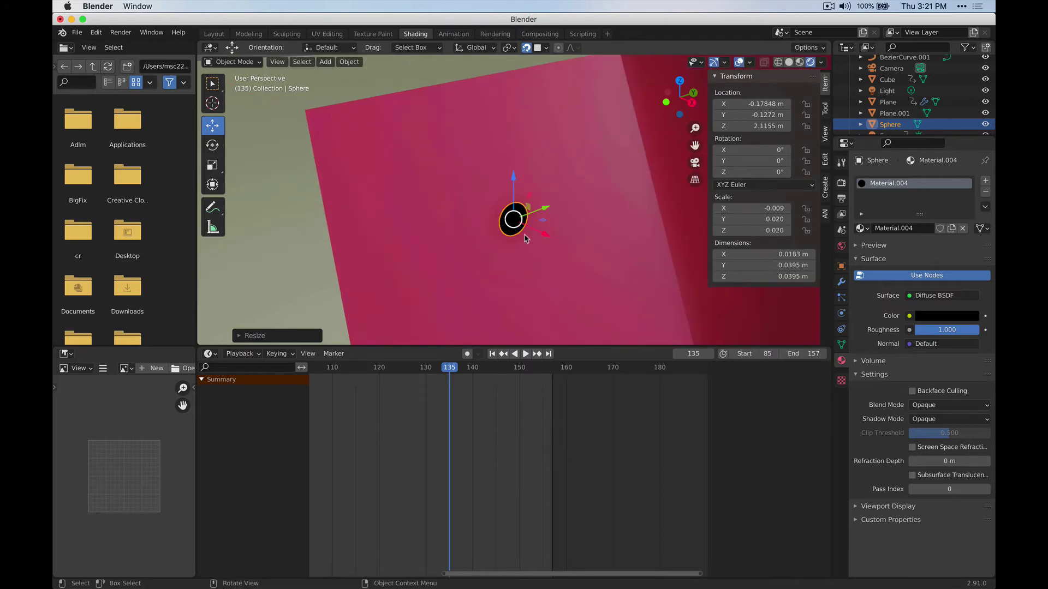
key("x")
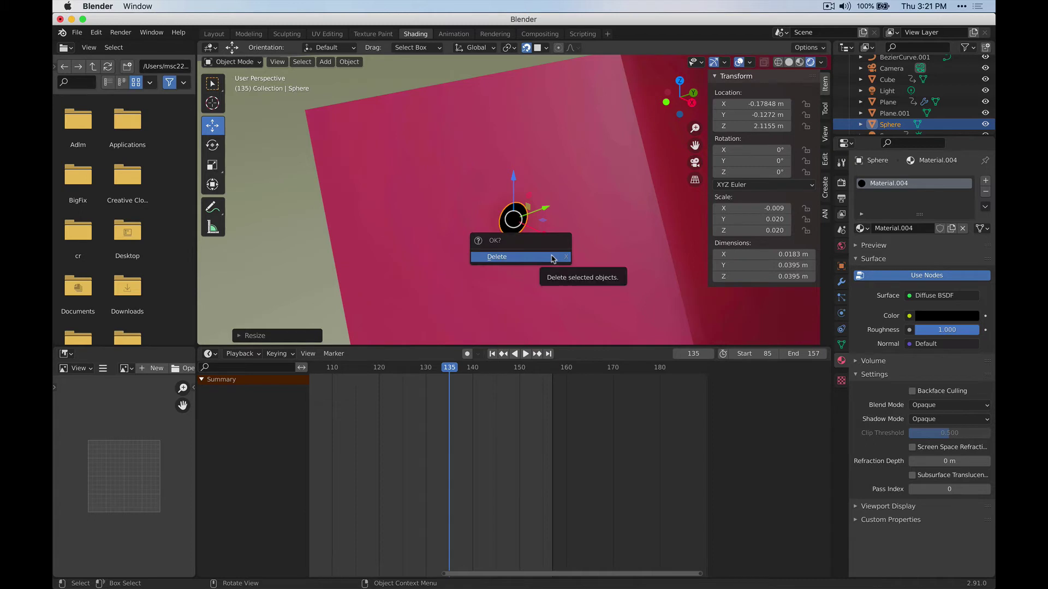
key("Escape")
key("s")
key("x")
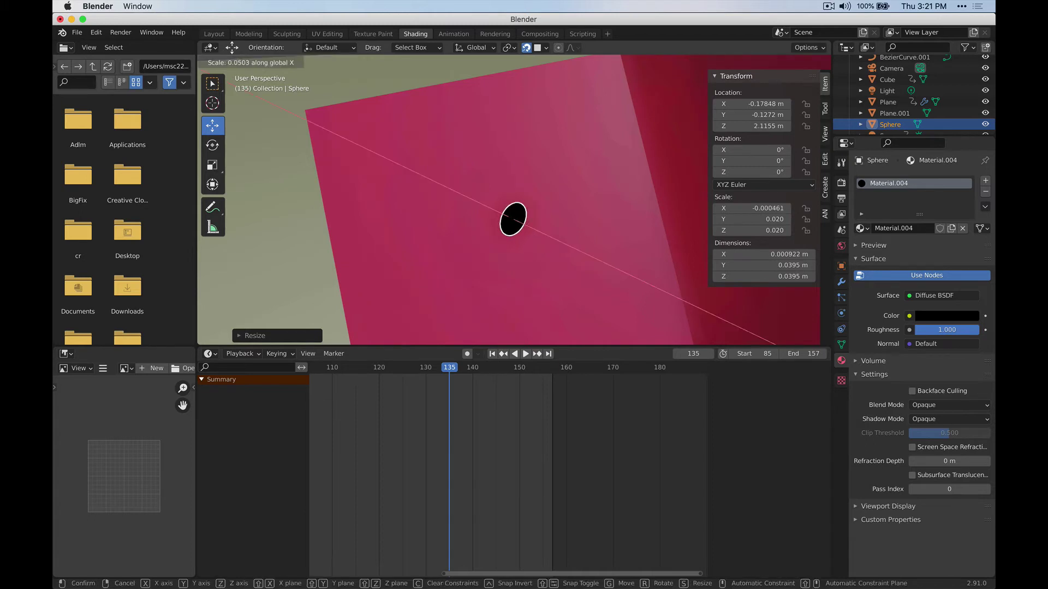
left_click(519, 222)
key("s")
key("x")
left_click(570, 254)
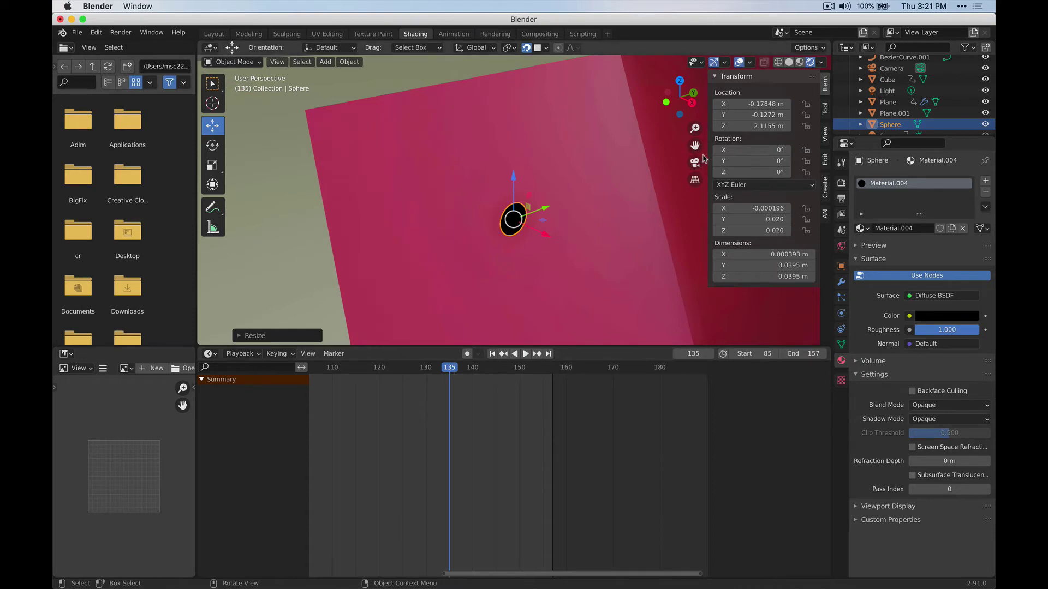
Enlarge the Outliner, expand the Sphere entry, and show the Disable in Viewports and Disable in Renders toggles.
left_click_drag(892, 135, 892, 426)
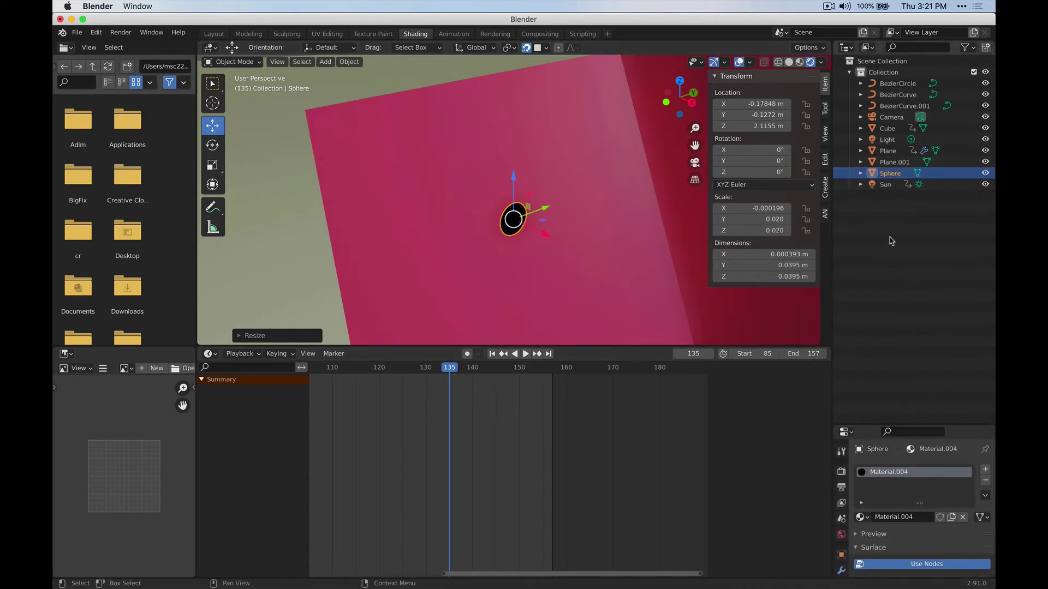
left_click(861, 173)
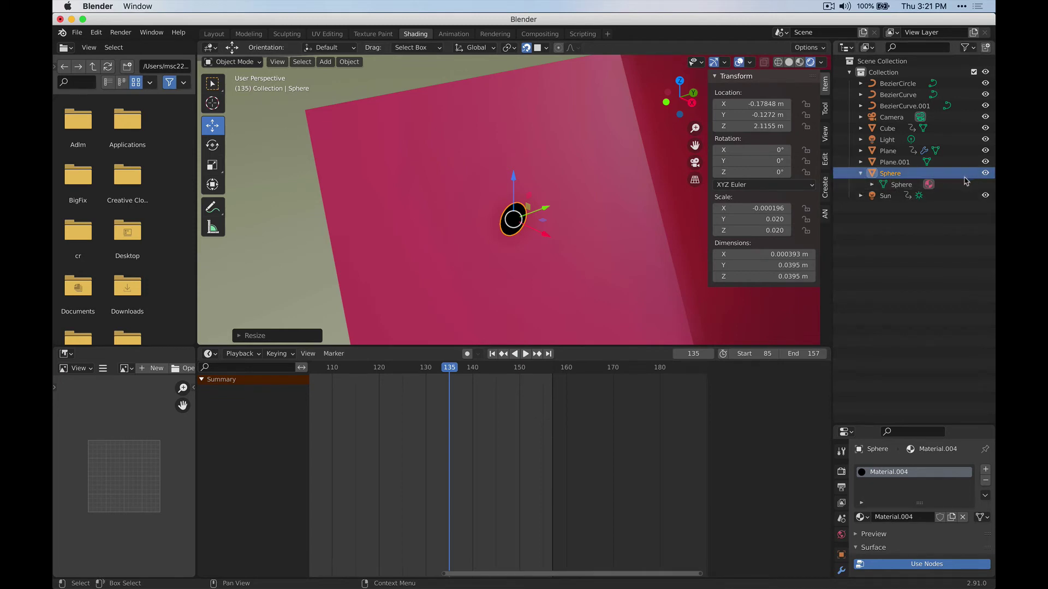
left_click(966, 48)
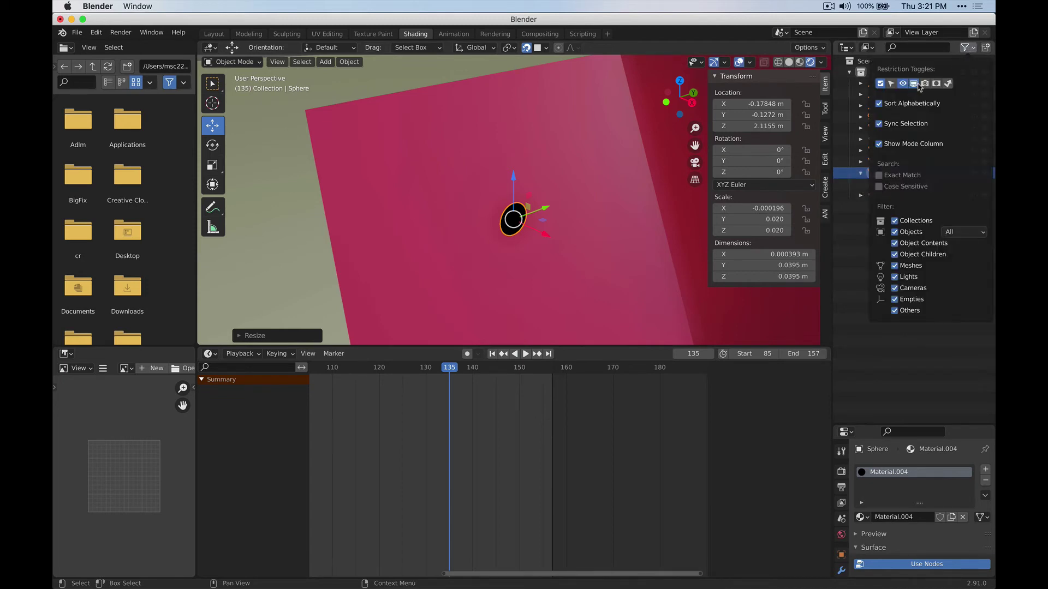
left_click(965, 48)
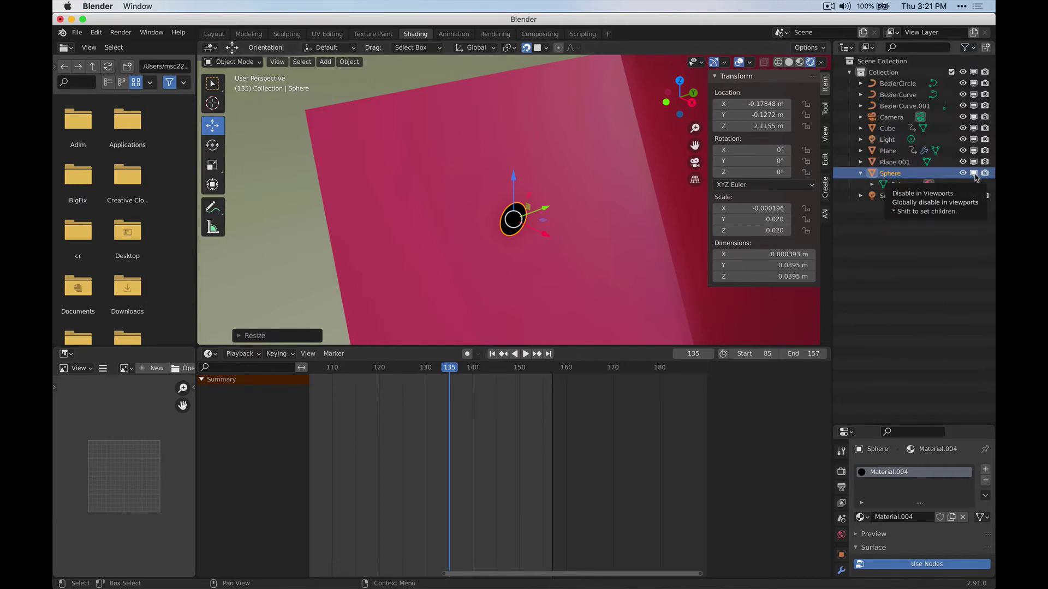
Keyframe the sphere's viewport visibility, render visibility, location and rotation at frame 135.
key("i")
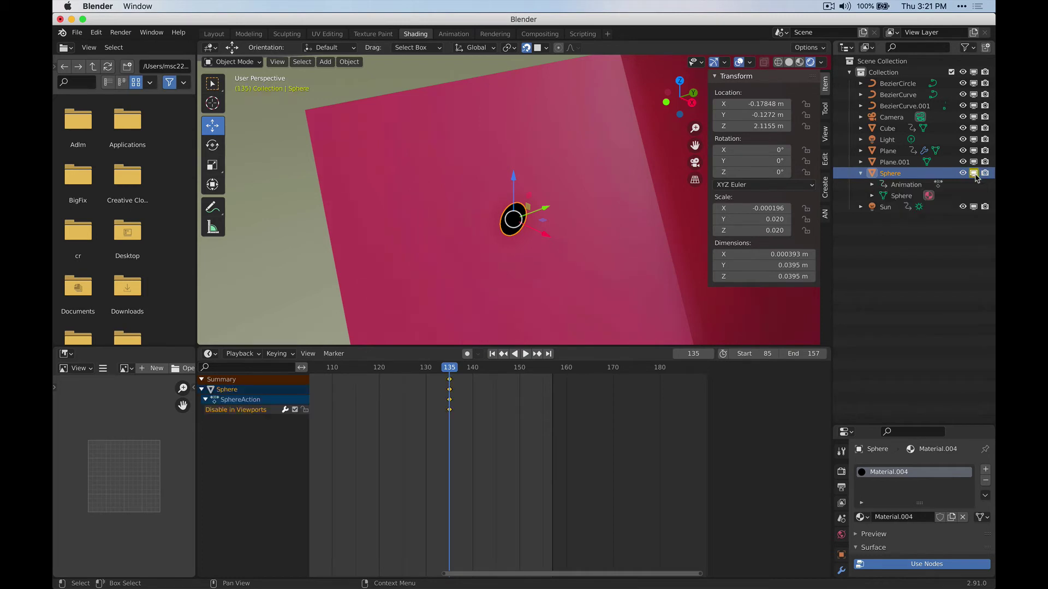
key("i")
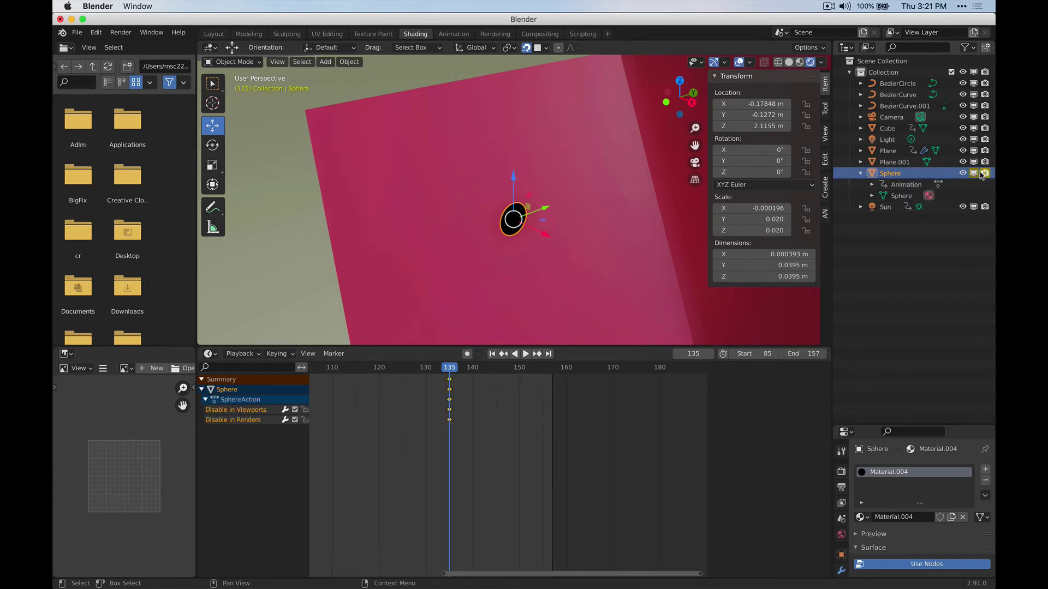
left_click(452, 373)
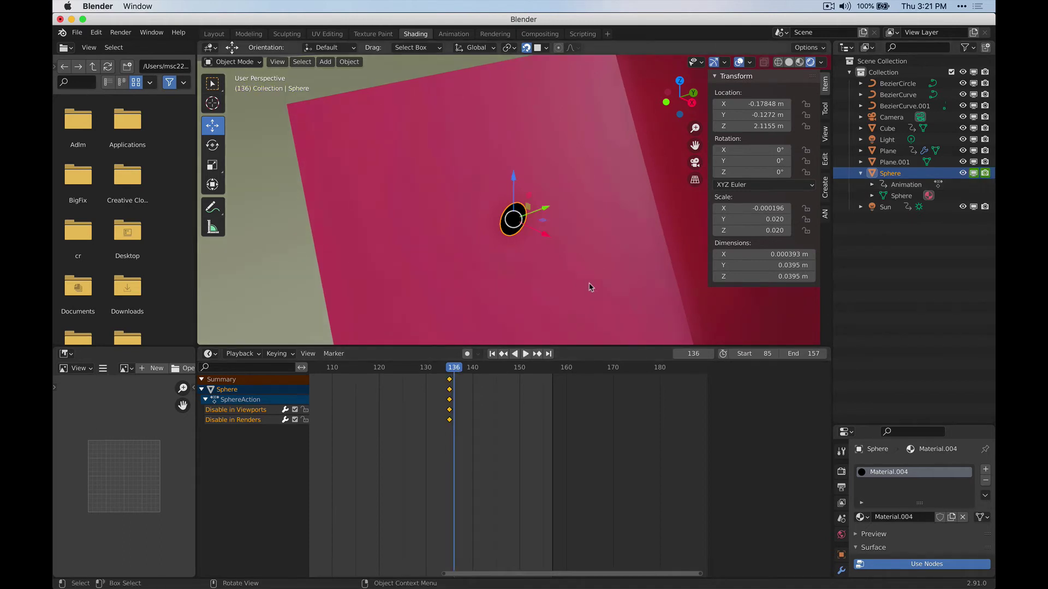
key("Left")
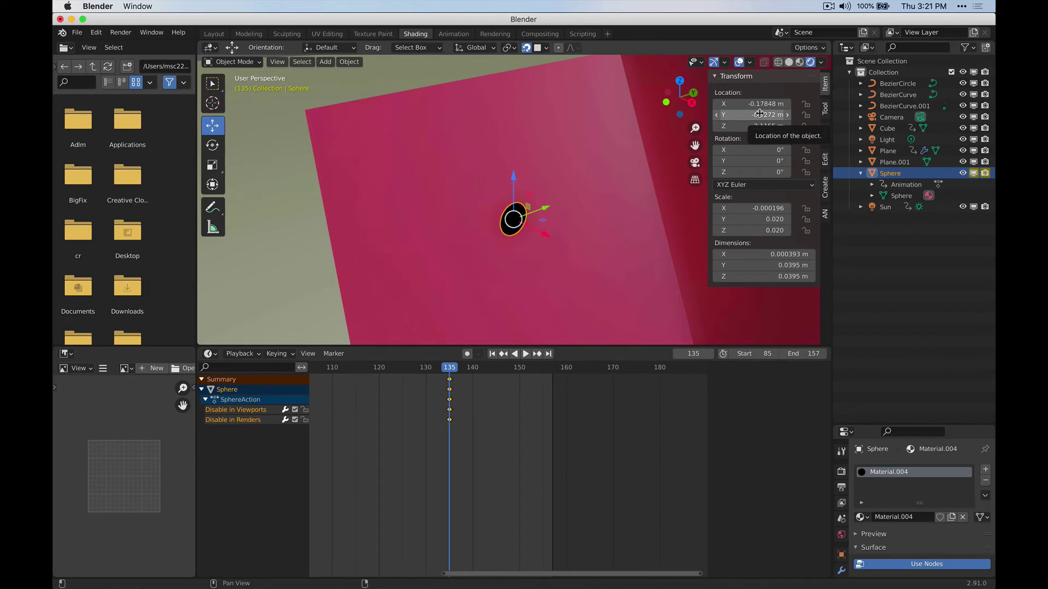
key("i")
key("i")
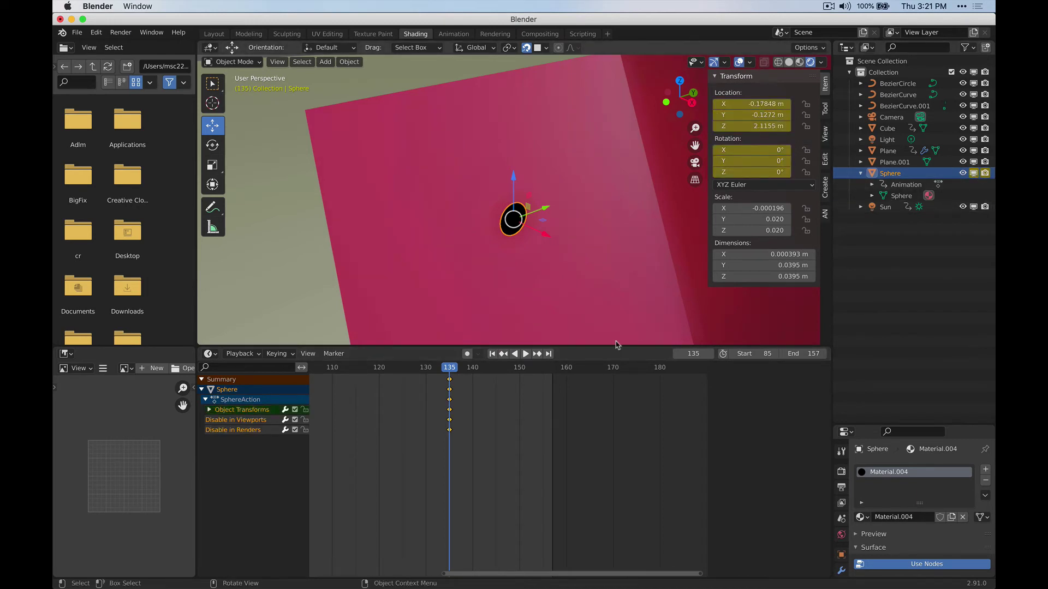
At frame 136, freely rotate the flattened sphere to about X 60.8°, Y -56.2°, Z 1.72°.
key("space")
mouse_move(456, 373)
left_mouse_down()
mouse_move(470, 373)
mouse_move(458, 375)
left_mouse_up()
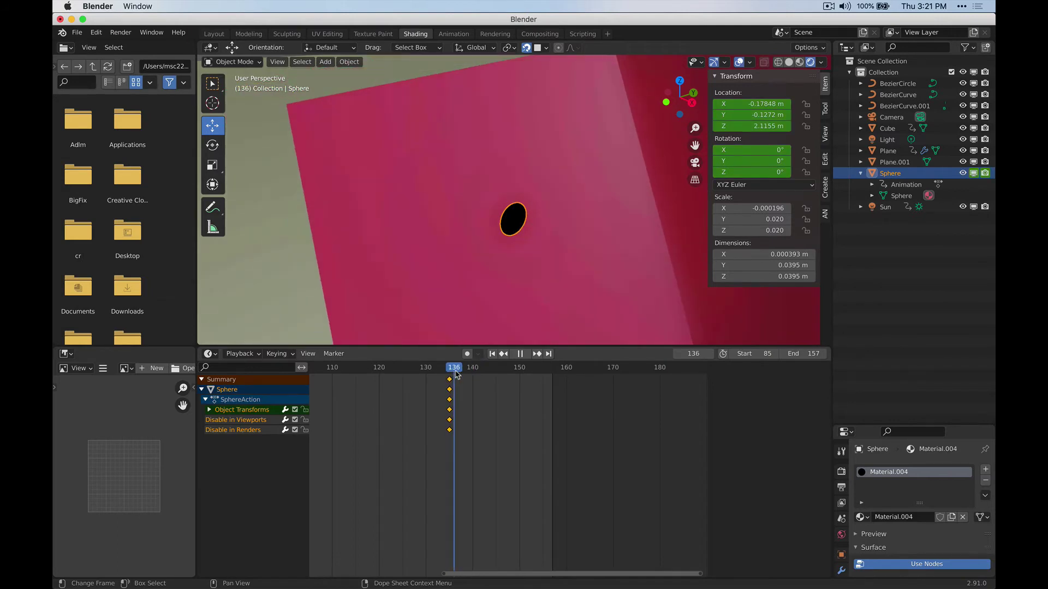
key("space")
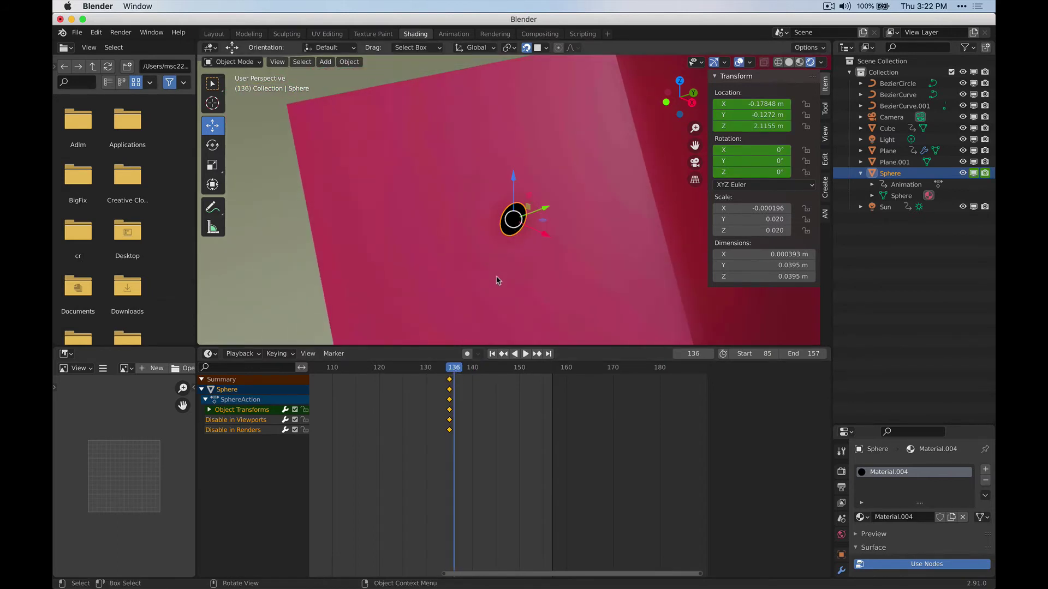
key("r")
key("r")
left_click(540, 240)
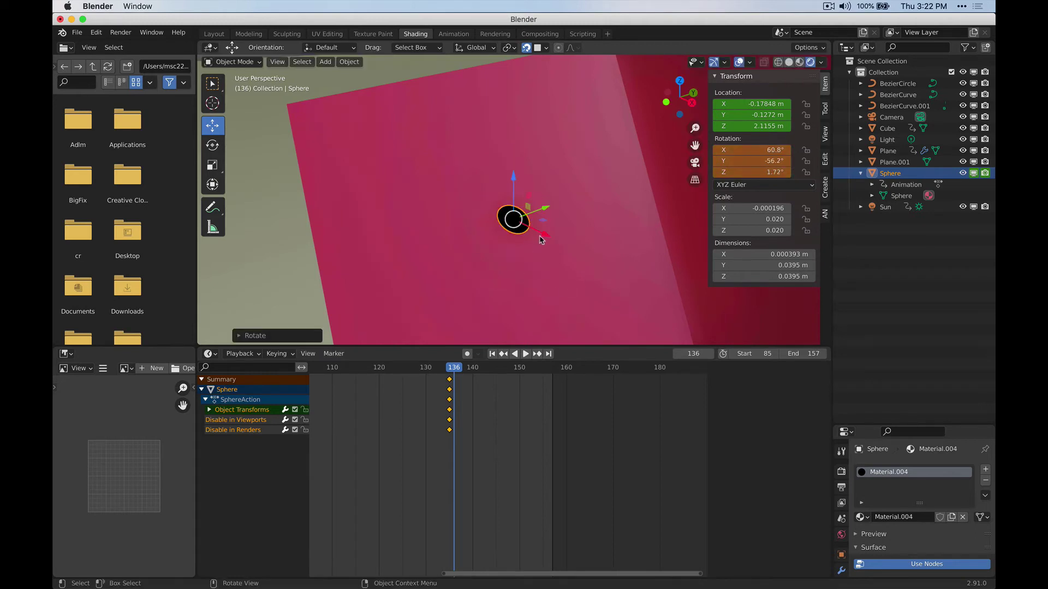
Move the sphere near the pink face's upper corner, about X -0.285 m, Y -0.189 m, Z 2.205 m, and keyframe its location and rotation at frame 136.
key("g")
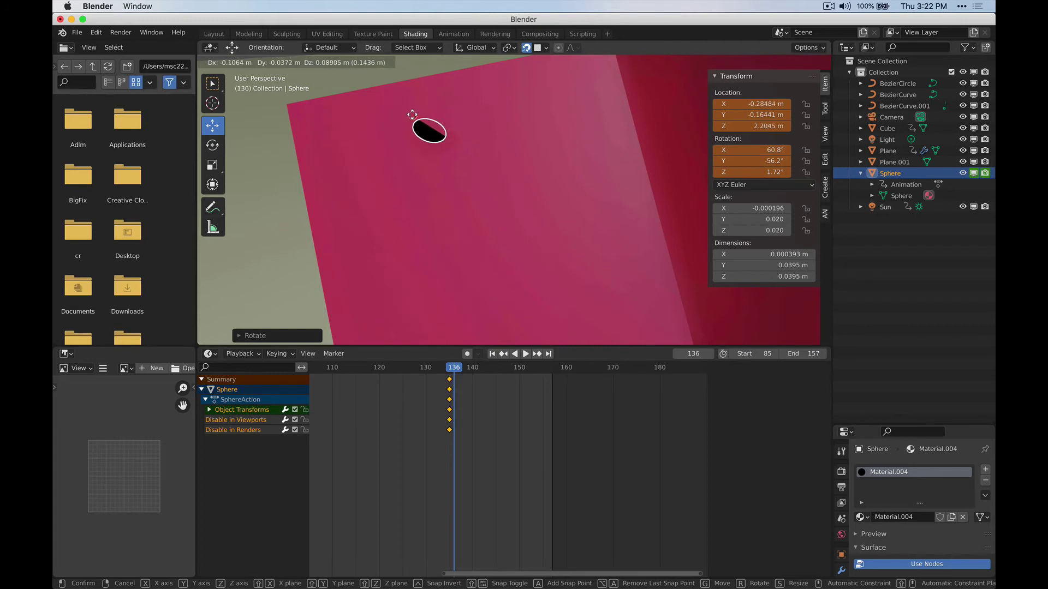
left_click(413, 115)
left_click_drag(460, 124, 460, 123)
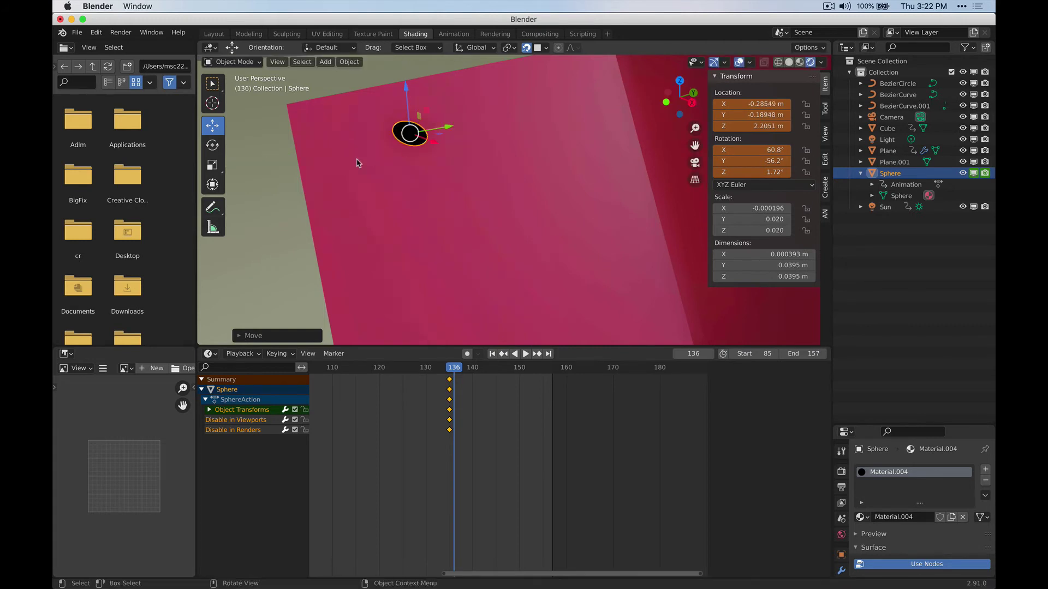
key("i")
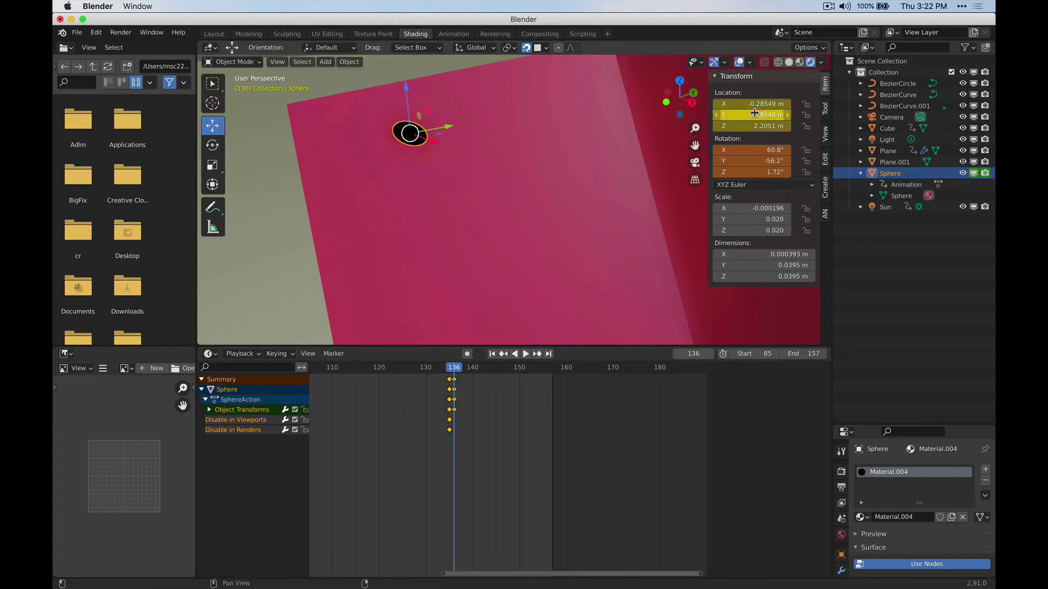
key("i")
left_click_drag(454, 374, 461, 373)
left_click(455, 373)
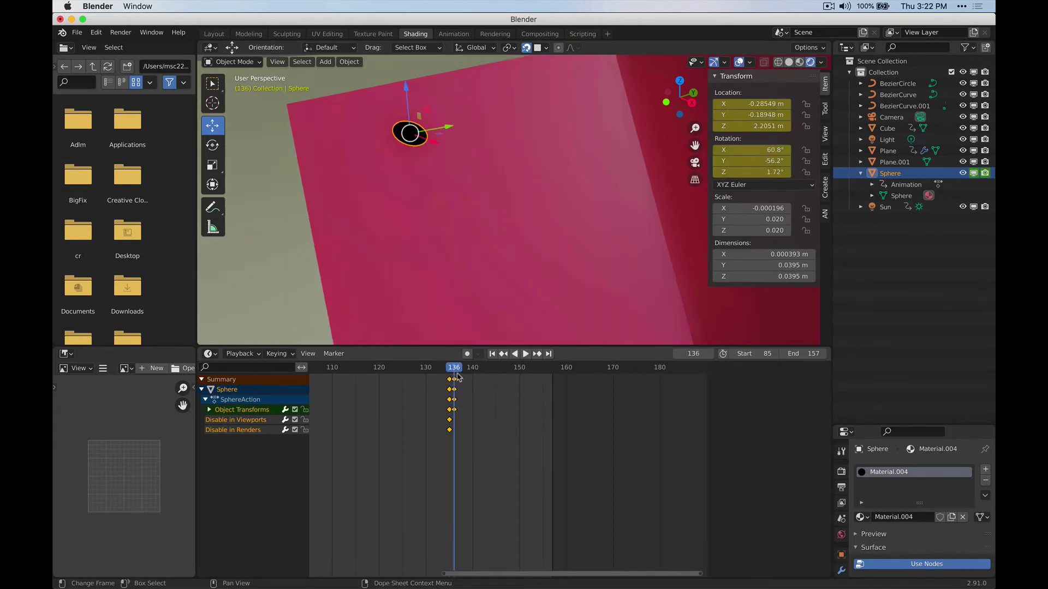
Disable the sphere in viewports and renders at frame 137 and keyframe both visibility settings.
left_click(457, 372)
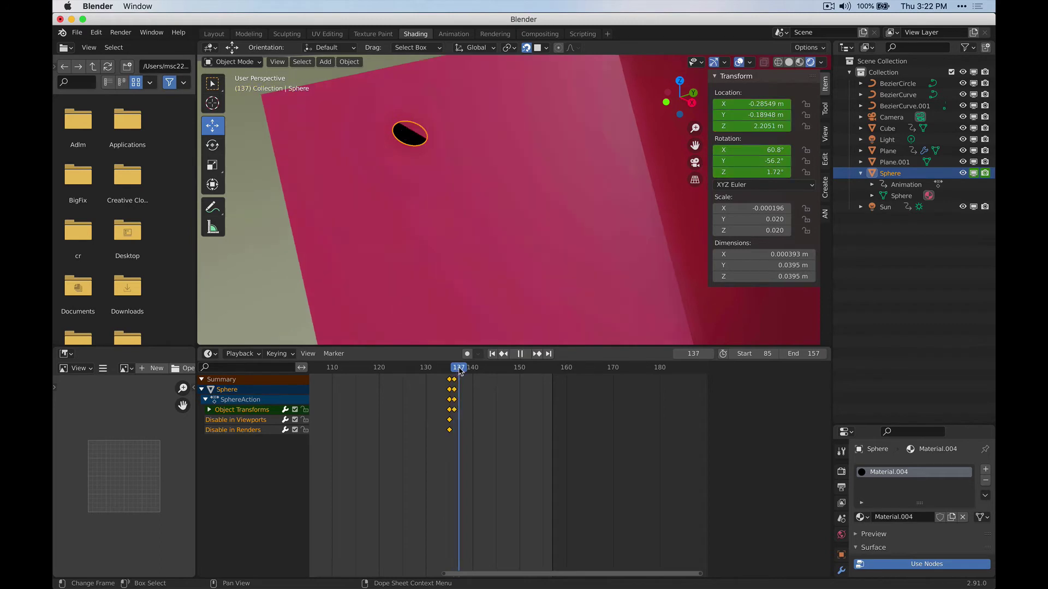
left_click(974, 174)
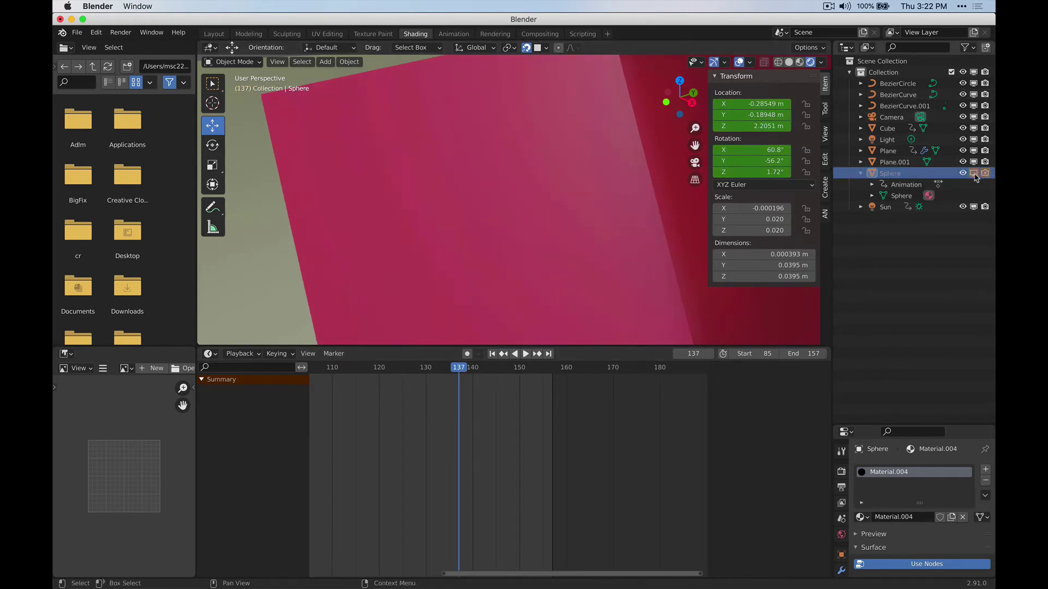
key("i")
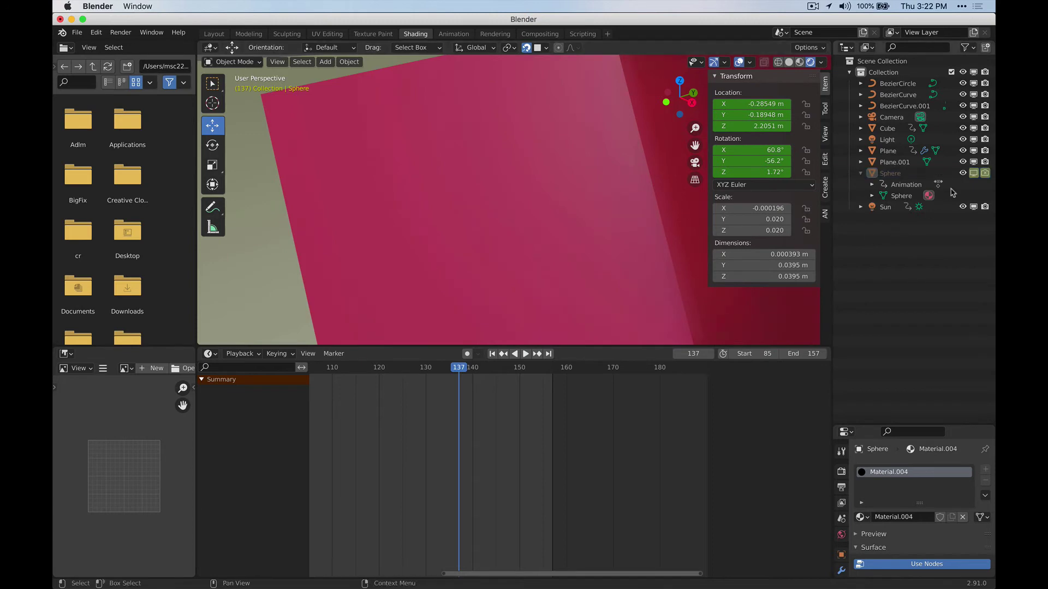
Re-enable the sphere in viewports and renders, keyframe that visibility at frame 137, and reselect the sphere.
left_click(974, 173)
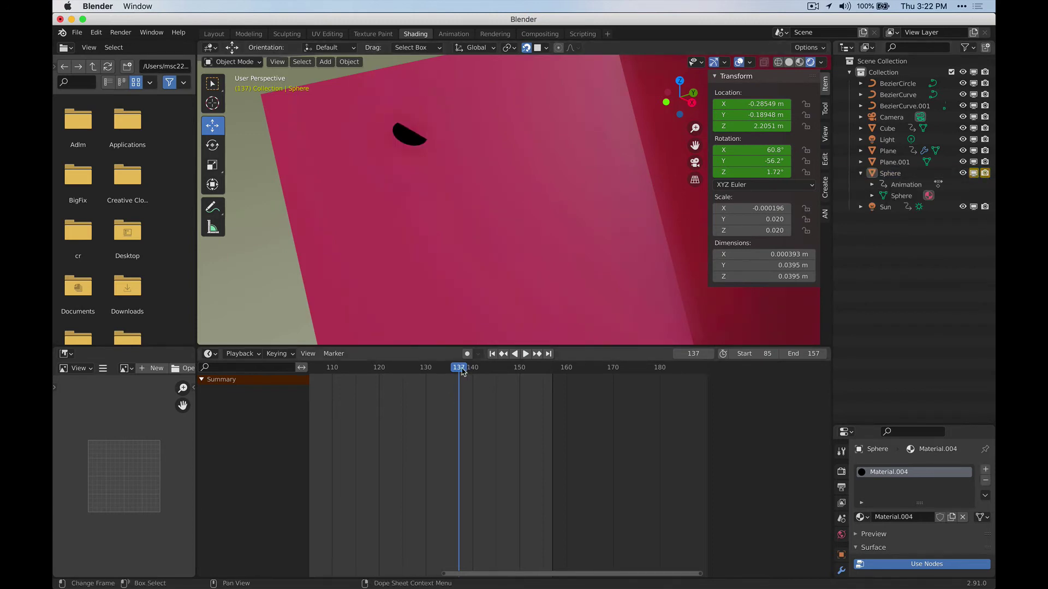
left_click(402, 144)
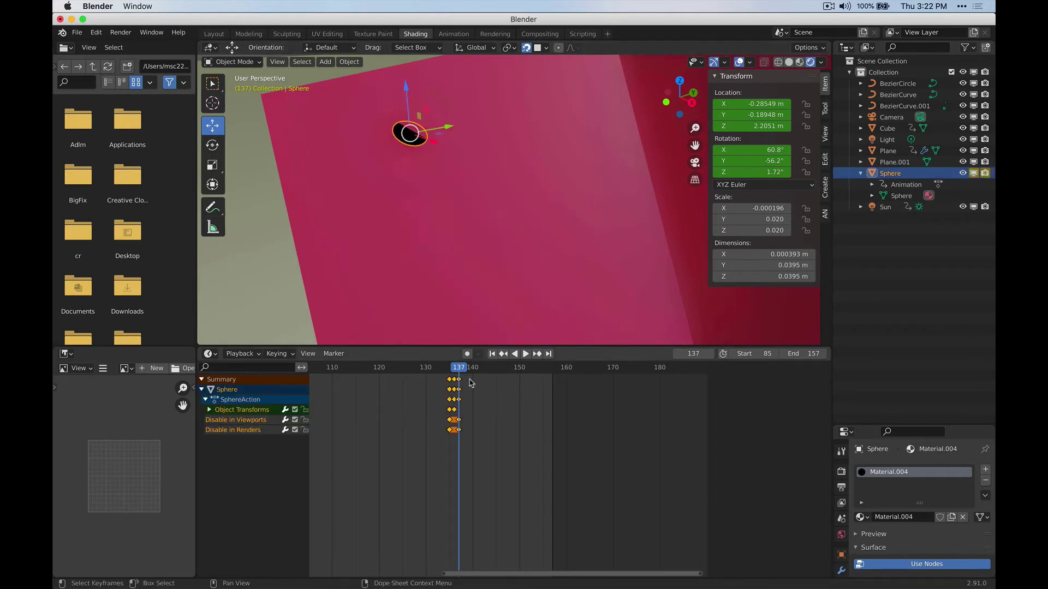
Disable the sphere in viewports and renders at frame 138 and keyframe both visibility settings.
scroll(367, 470, "up", 5)
scroll(366, 470, "up", 3)
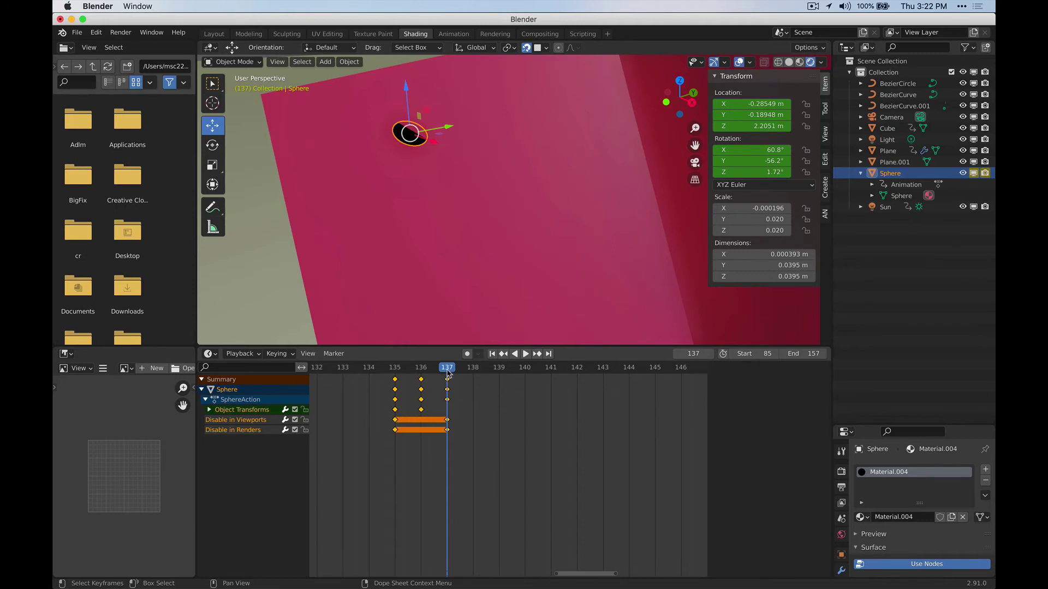
key("space")
key("space")
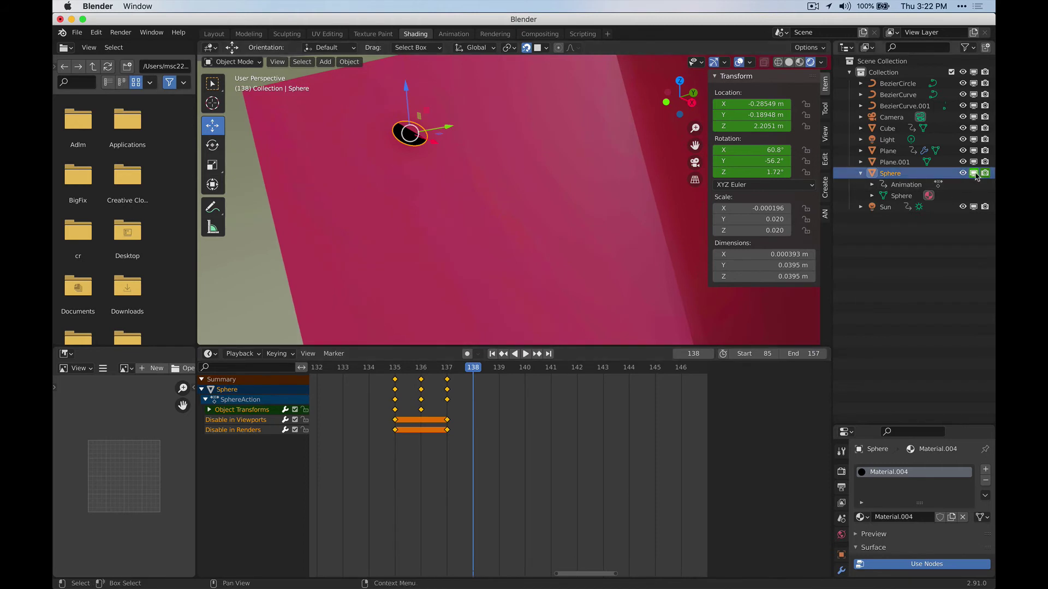
left_click(974, 173)
left_click(984, 174)
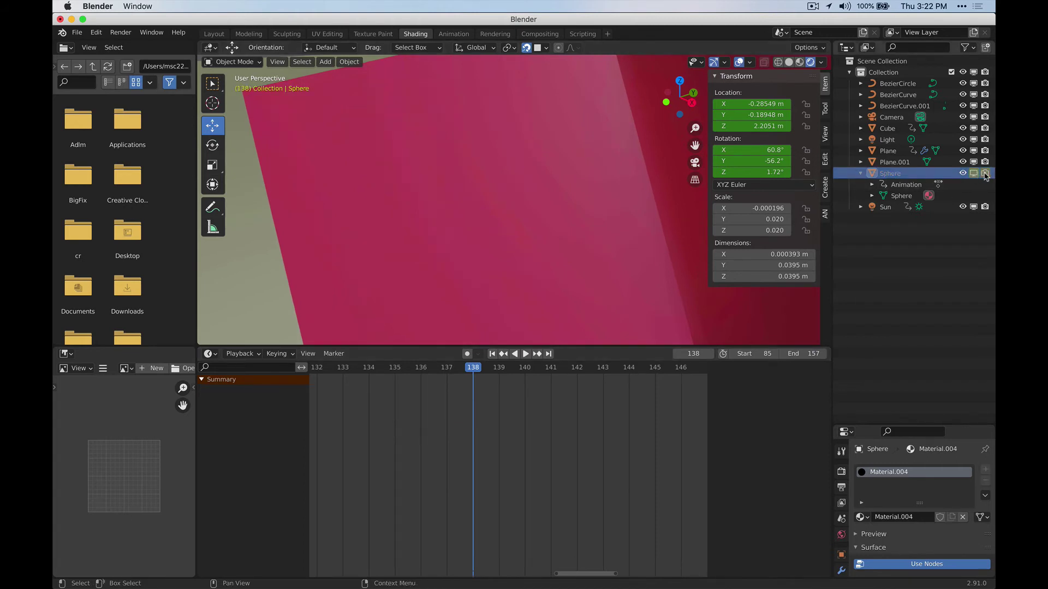
Disable the sphere in viewports and renders at frame 134 and keyframe both visibility settings.
left_click(454, 371)
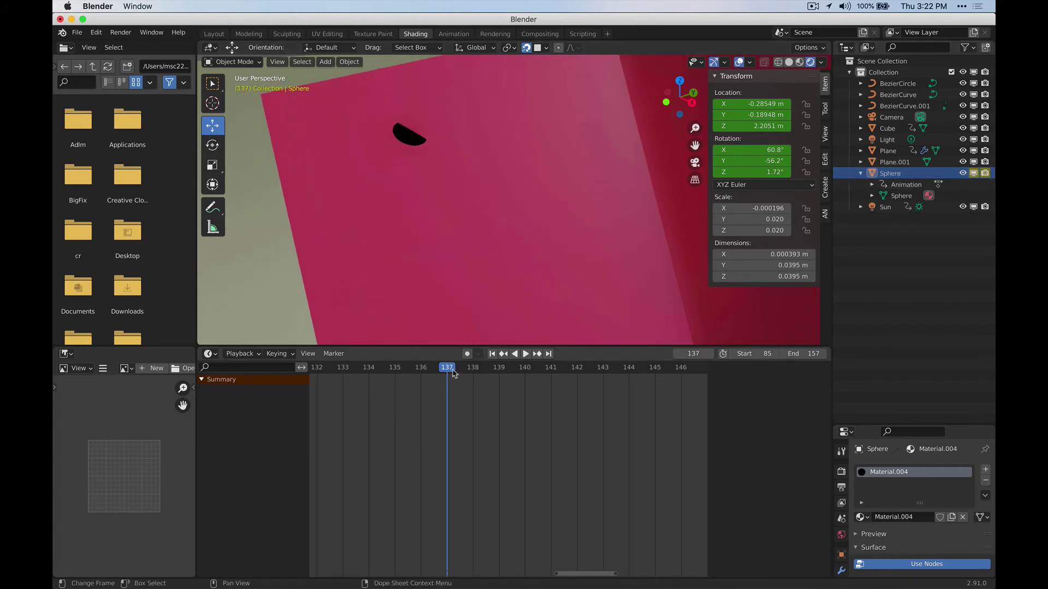
left_click(402, 136)
left_click_drag(388, 377, 369, 377)
left_click(974, 174)
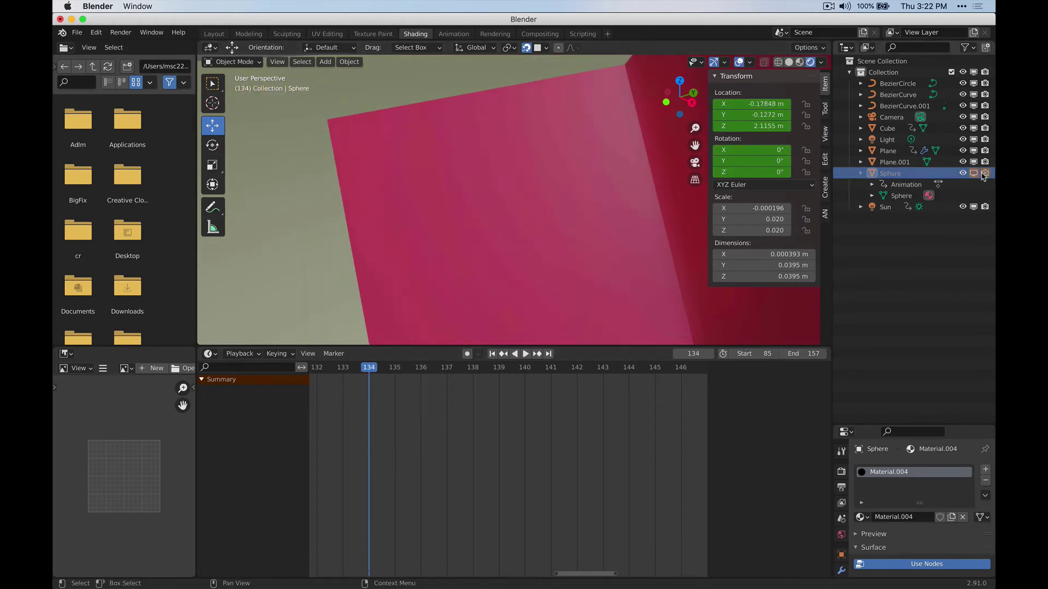
key("i")
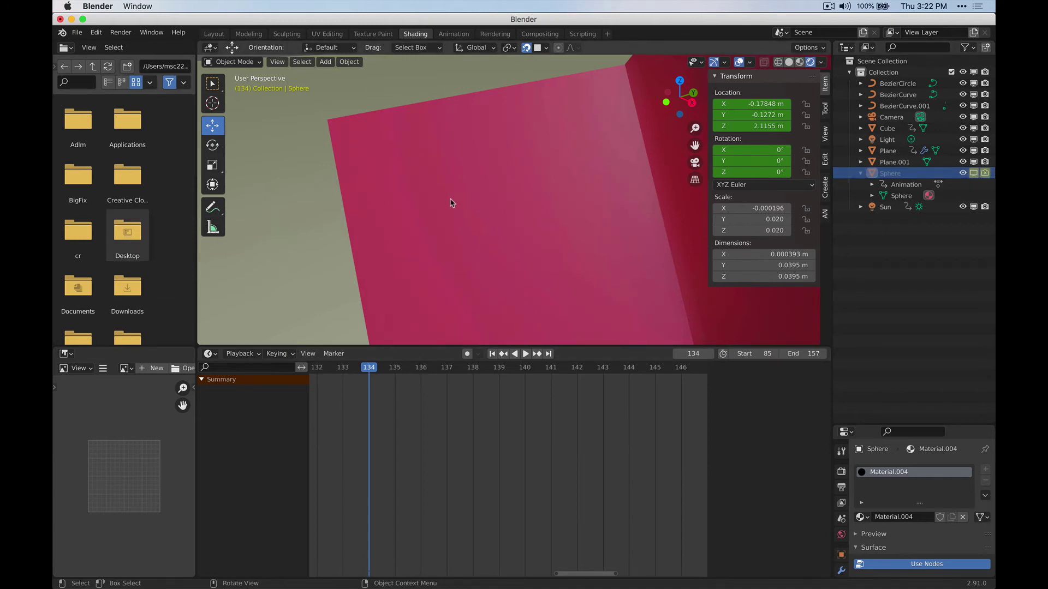
Switch to the camera view and play the animation to check when the sphere appears on the flower.
left_click(695, 163)
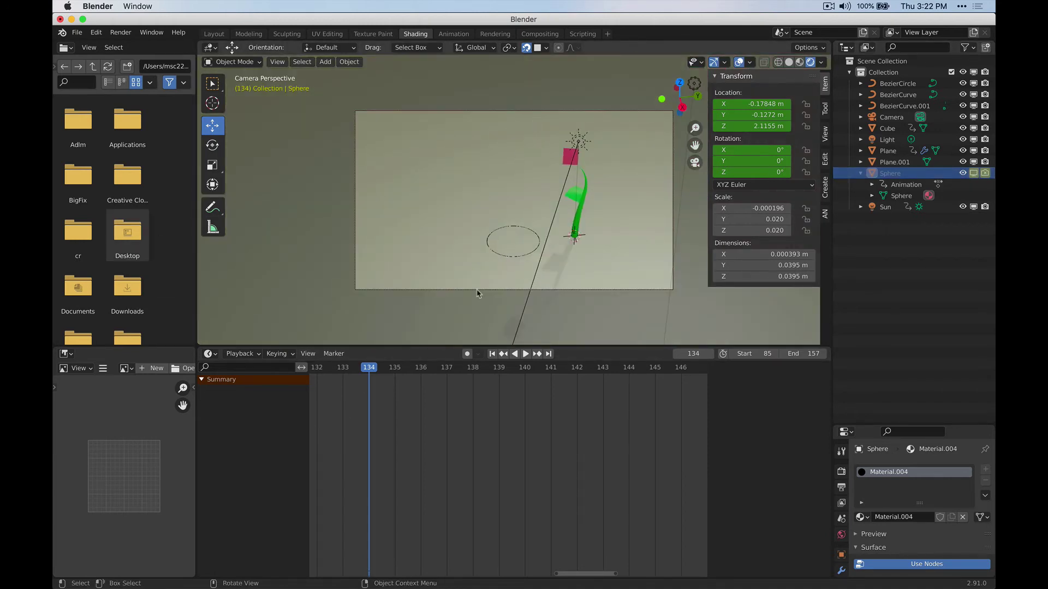
key("space")
key("space")
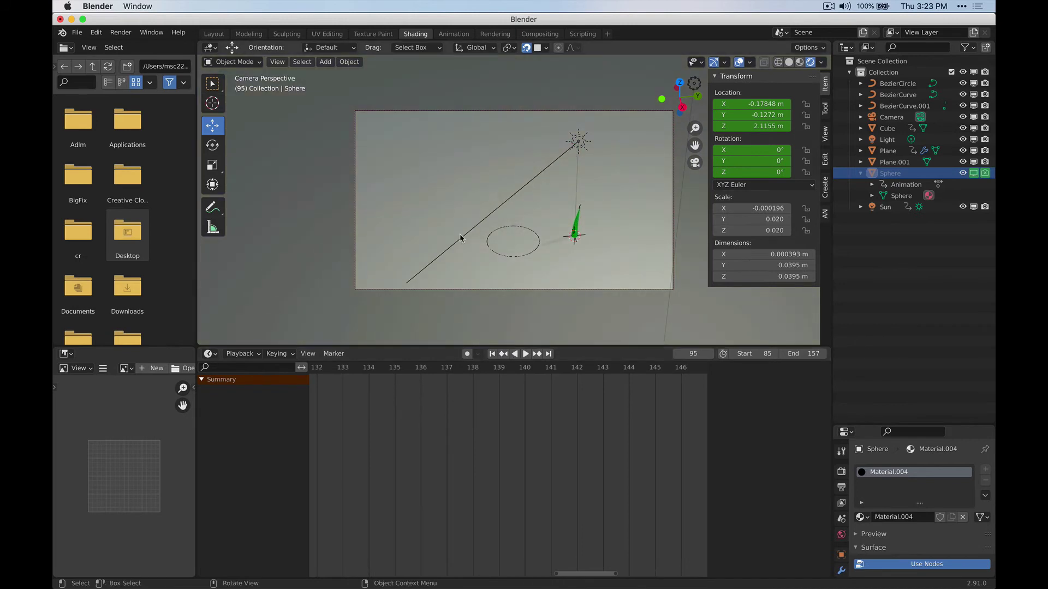
key("space")
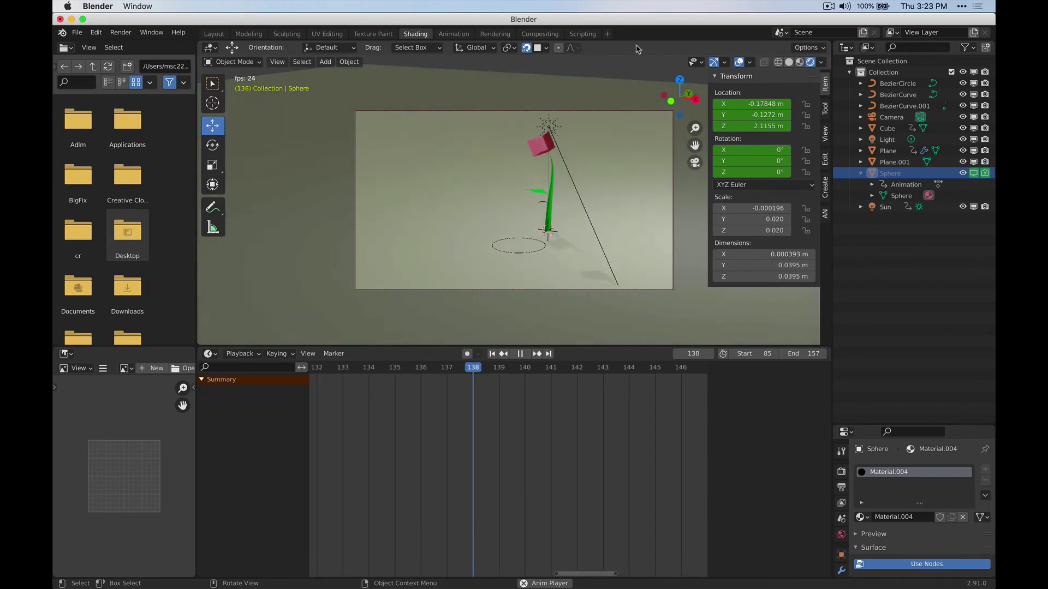
key("space")
Examine the flower's pink face up close from frame 136 and replay the animation to check the sphere's timing.
left_click_drag(506, 371, 420, 376)
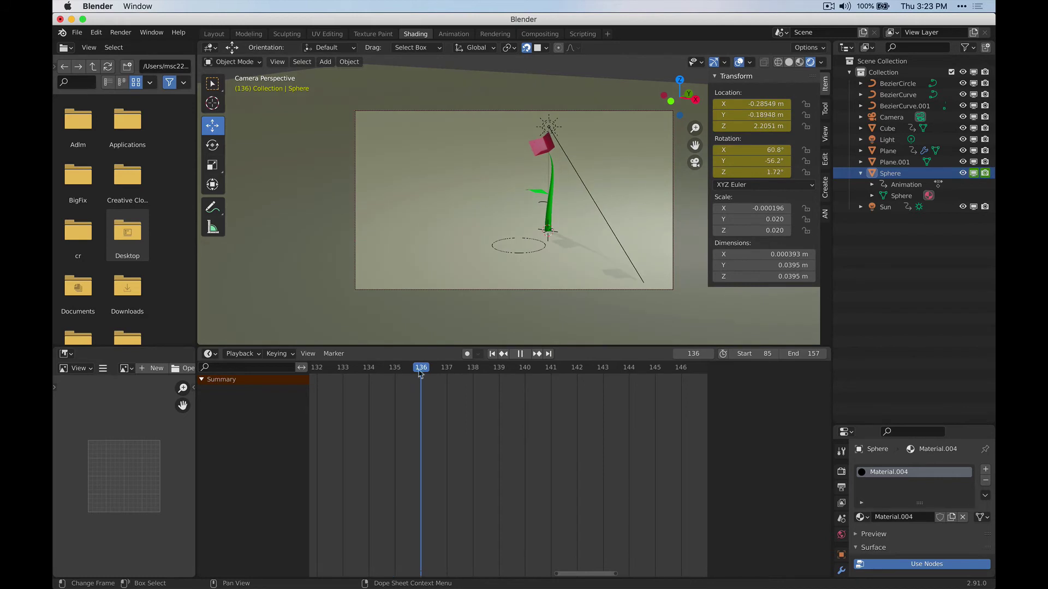
scroll(596, 123, "up", 6)
middle_click_drag(574, 188, 479, 299, "shift")
key("space")
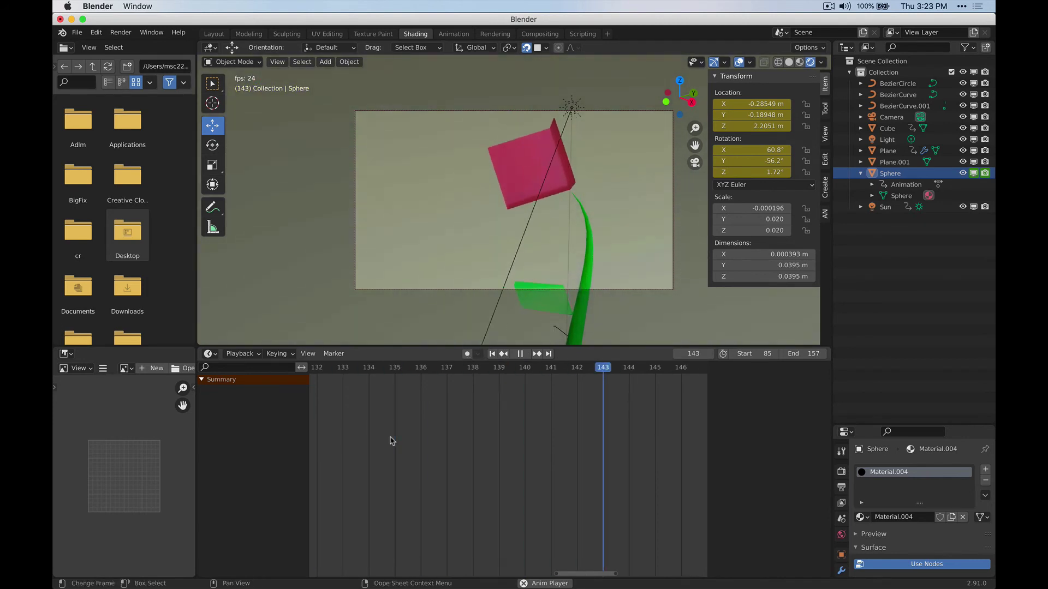
key("space")
key("space")
Select the sphere at frame 137 and review its motion and visibility keyframes around frames 135 to 137.
mouse_move(431, 375)
left_mouse_down()
mouse_move(472, 375)
mouse_move(450, 371)
left_mouse_up()
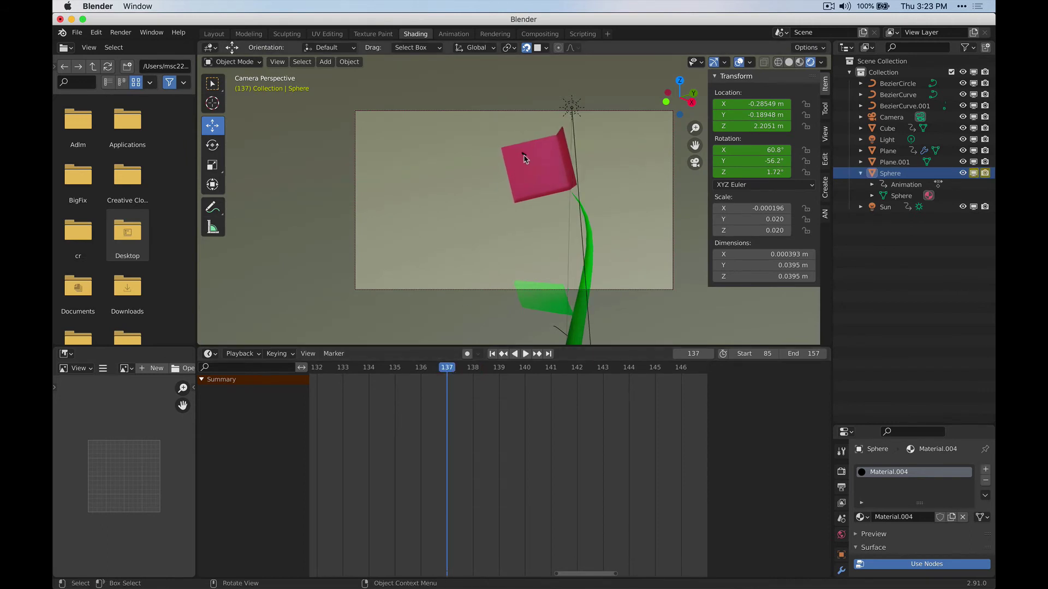
left_click(524, 158)
key("space")
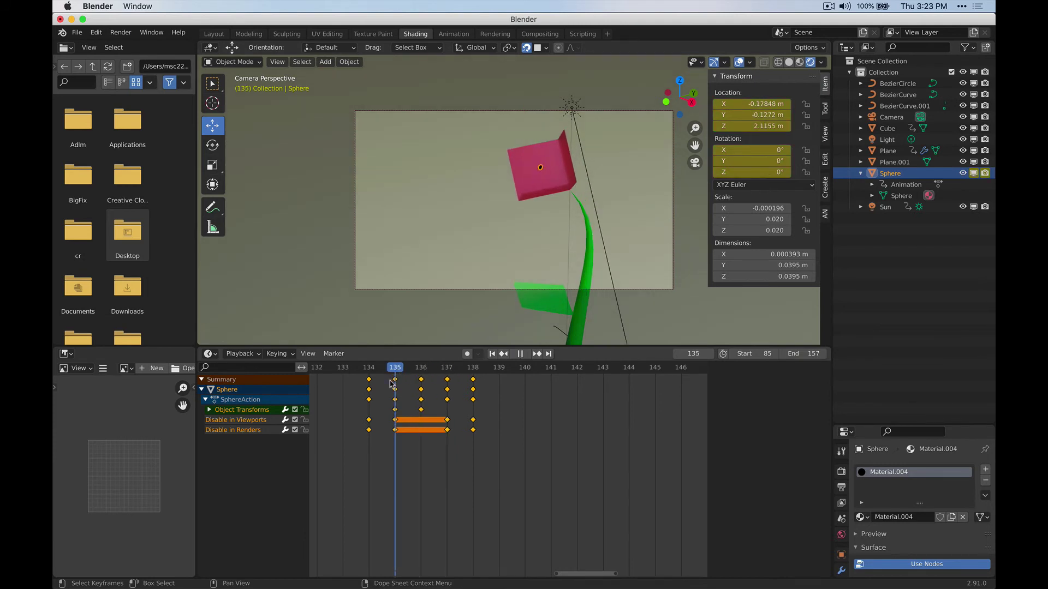
key("space")
key("space")
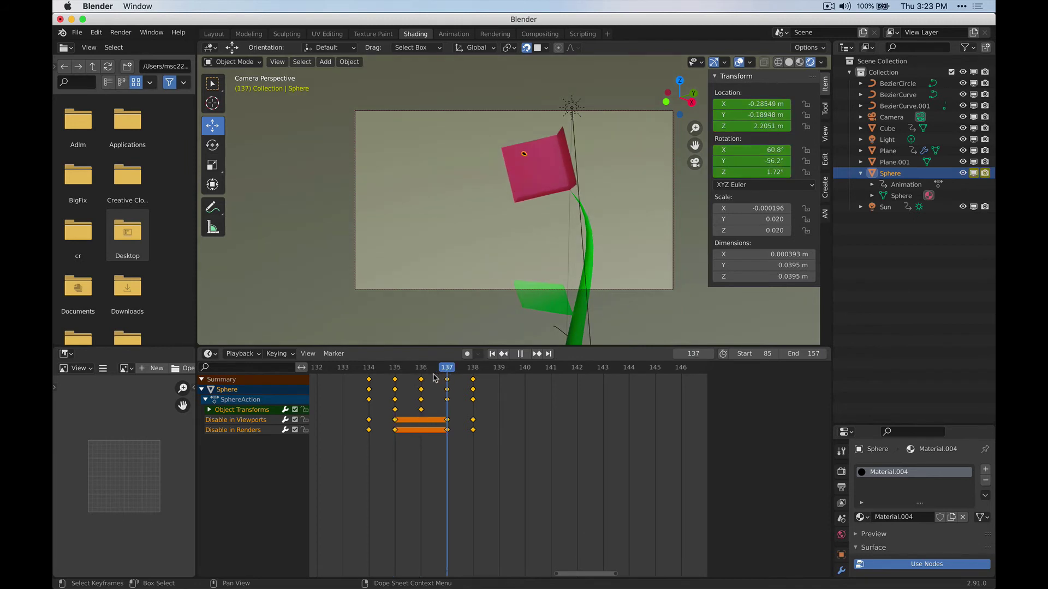
key("space")
key("b")
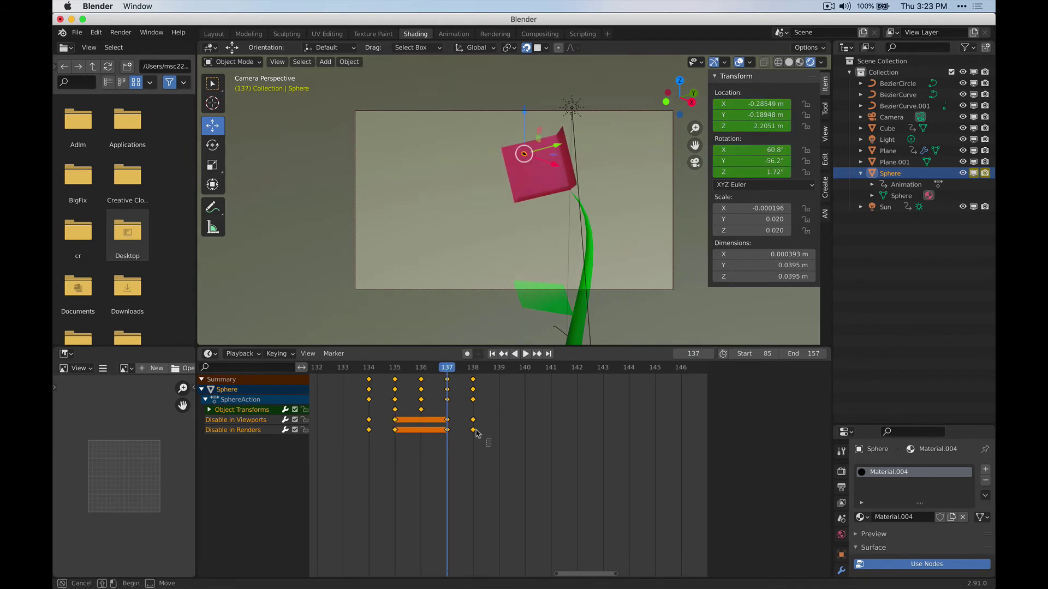
left_click_drag(476, 433, 450, 424)
key("g")
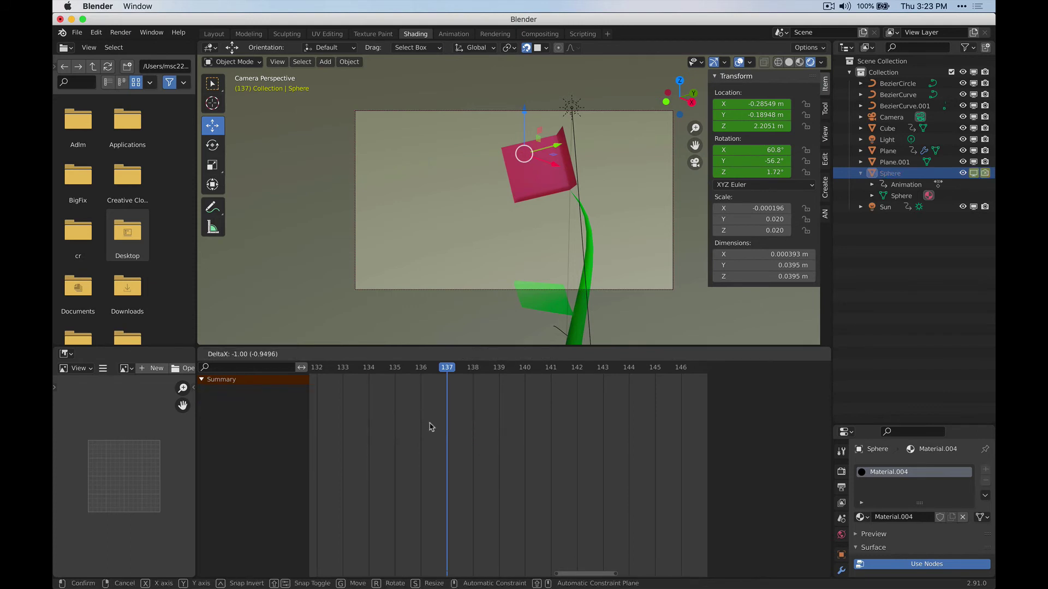
left_click(431, 426)
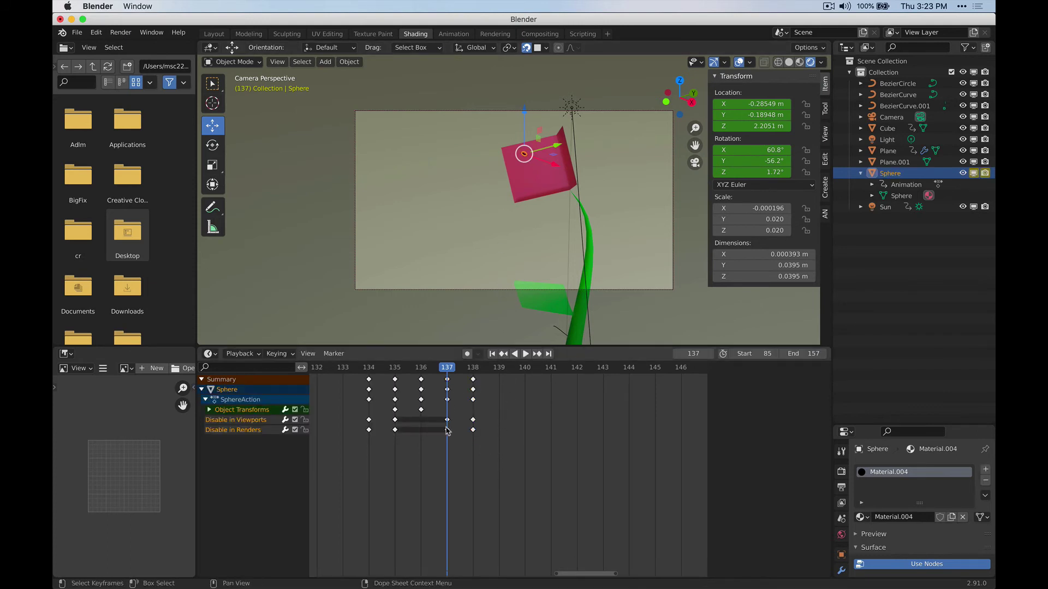
Move the sphere's viewport and render visibility keyframes from frame 137 to frame 136.
left_click_drag(441, 415, 489, 447)
left_click(447, 430)
left_click(447, 420, "shift")
key("g")
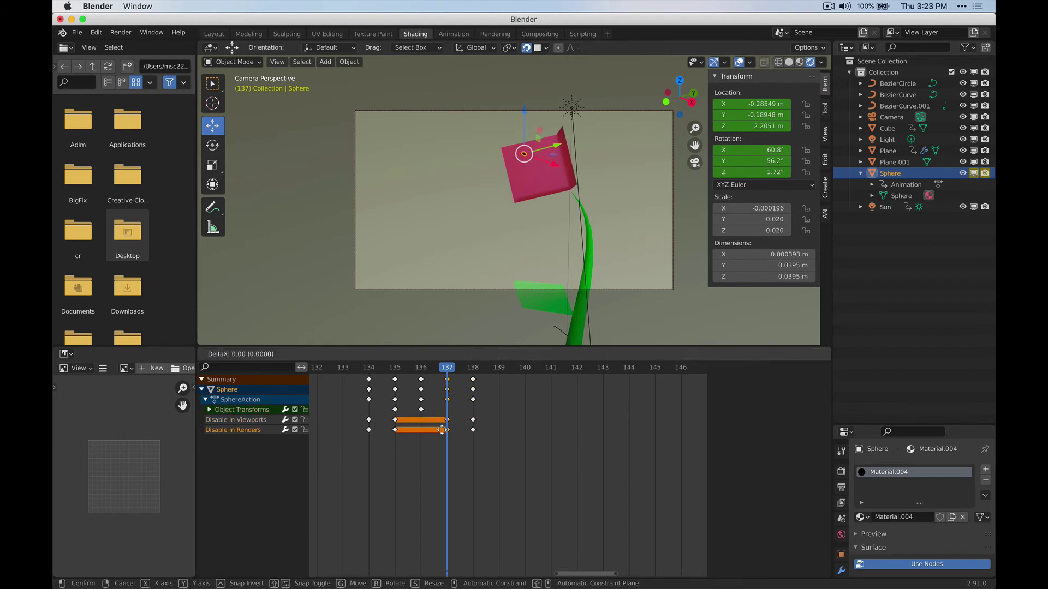
left_click(422, 431)
Move the sphere's visibility keyframes from frame 138 to frame 137.
key("b")
left_click_drag(470, 377, 492, 451)
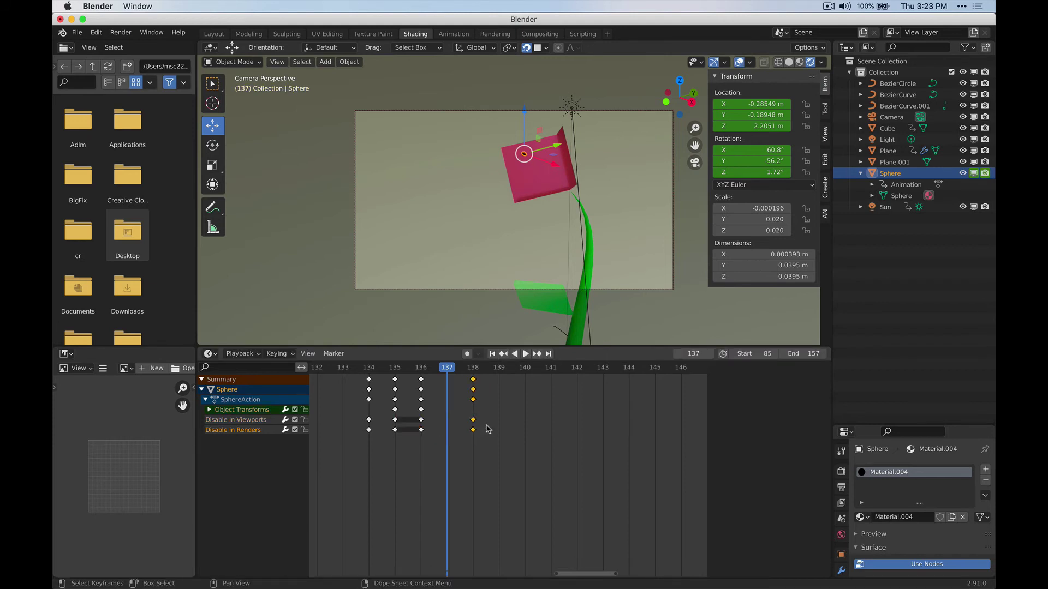
key("g")
left_click(455, 424)
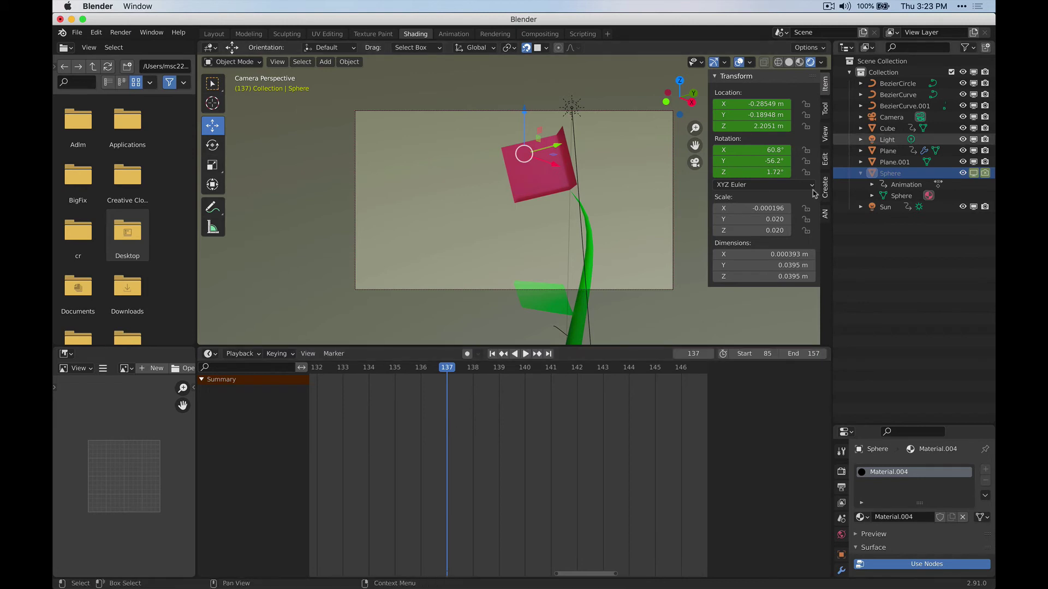
Select the sphere at frame 136, check its visibility through frame 138, and play the animation.
left_click(430, 373)
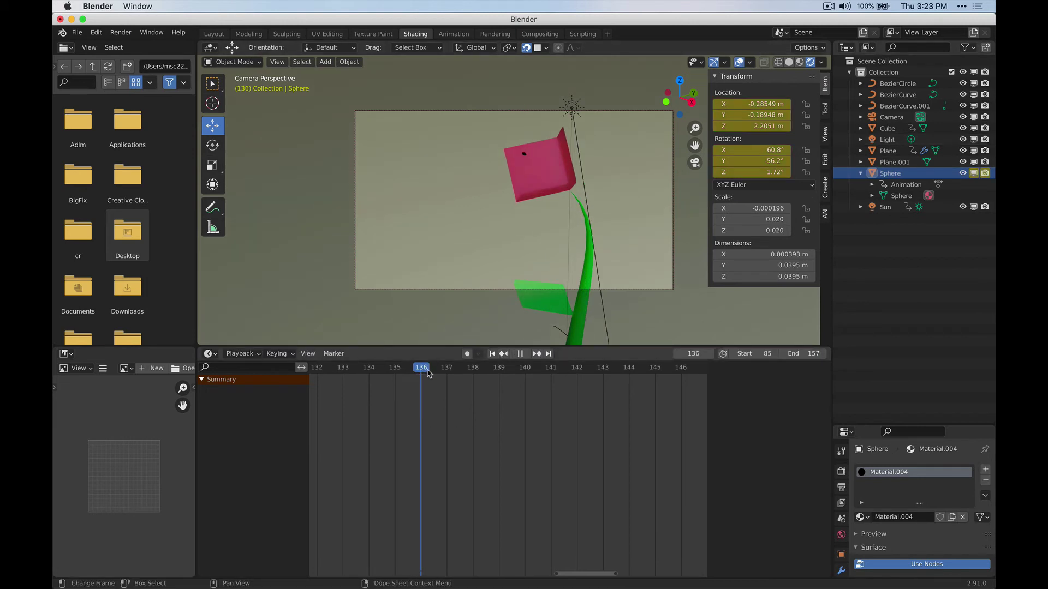
left_click(895, 174)
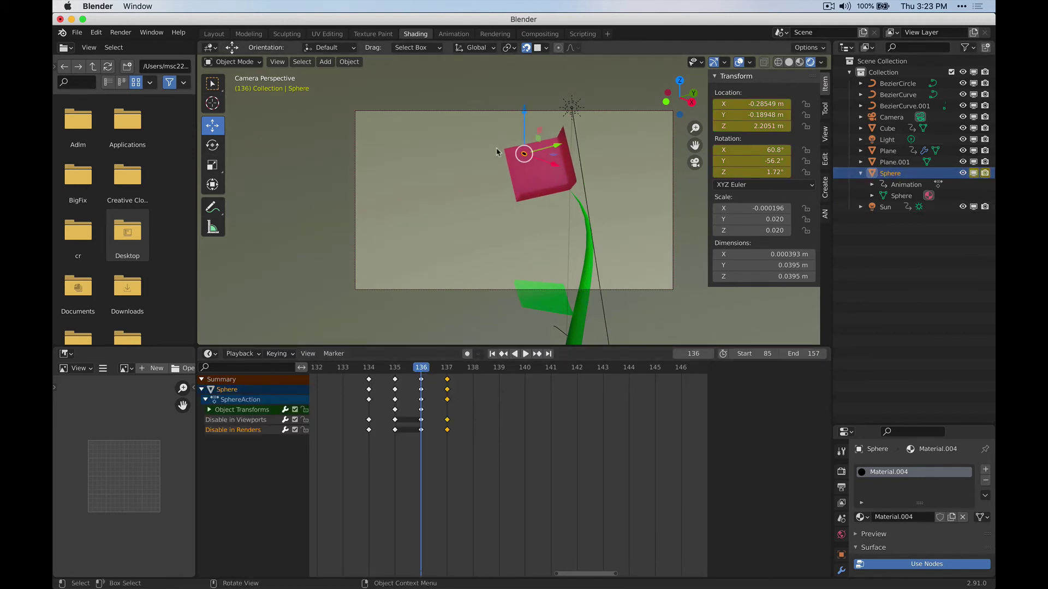
left_click_drag(407, 373, 475, 374)
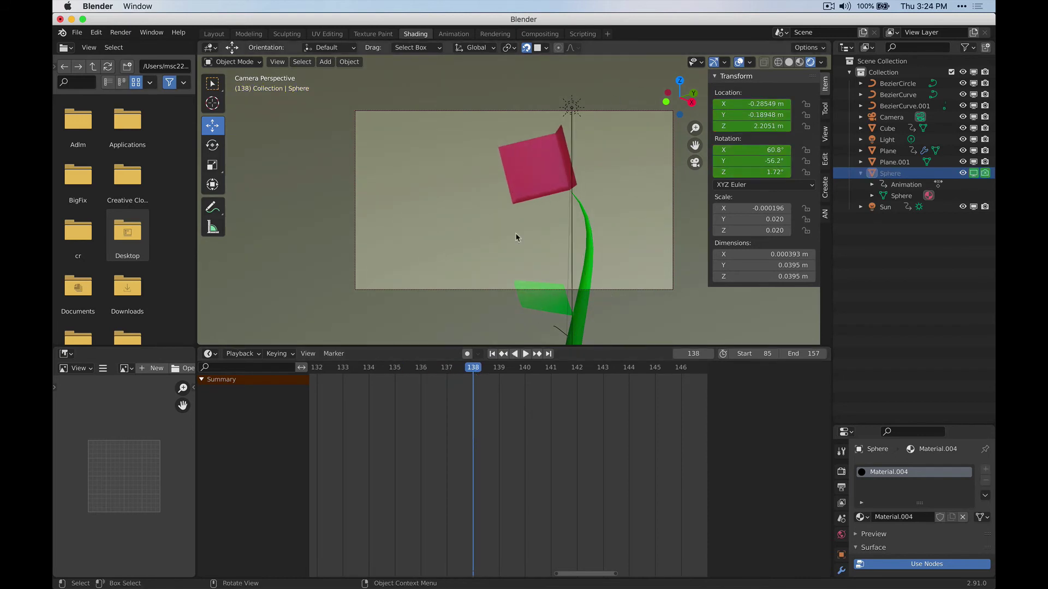
key("space")
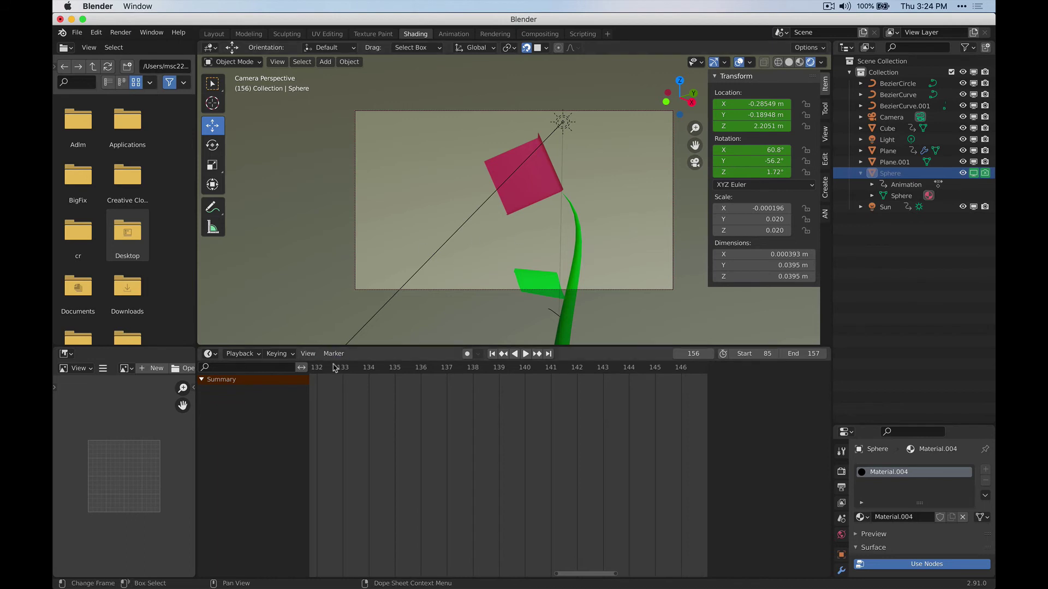
Select the sun light and examine its strength setting and its animation keyframes from frame 85 onward.
left_click(544, 200)
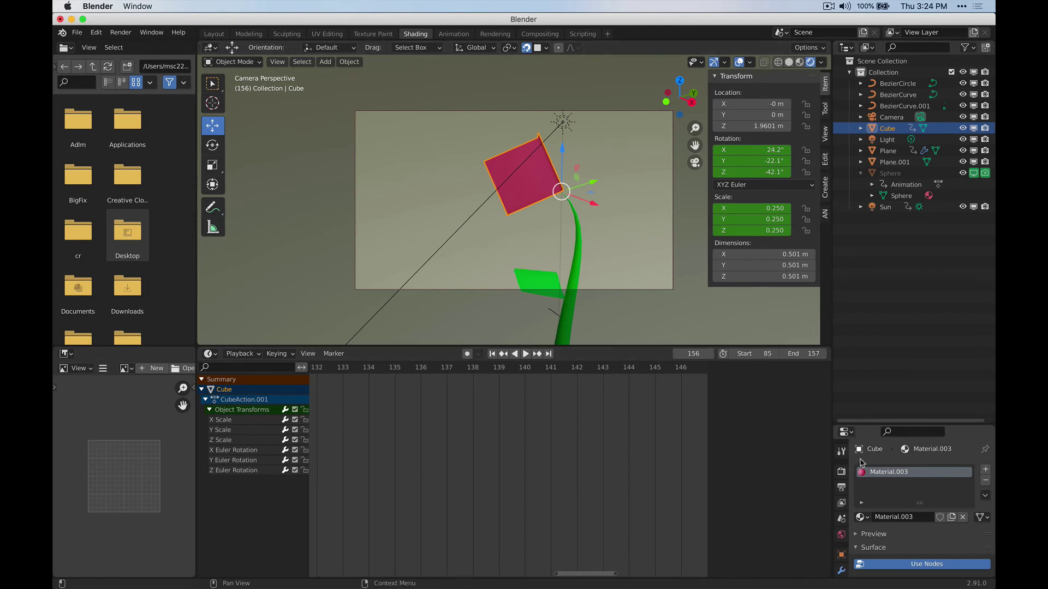
left_click(562, 122)
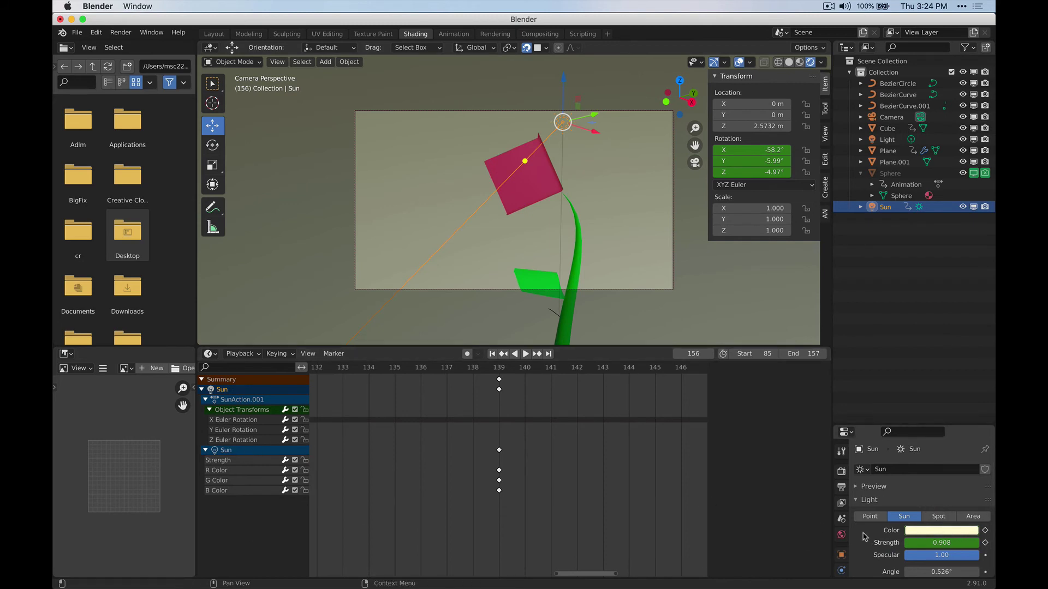
scroll(864, 537, "down", 2)
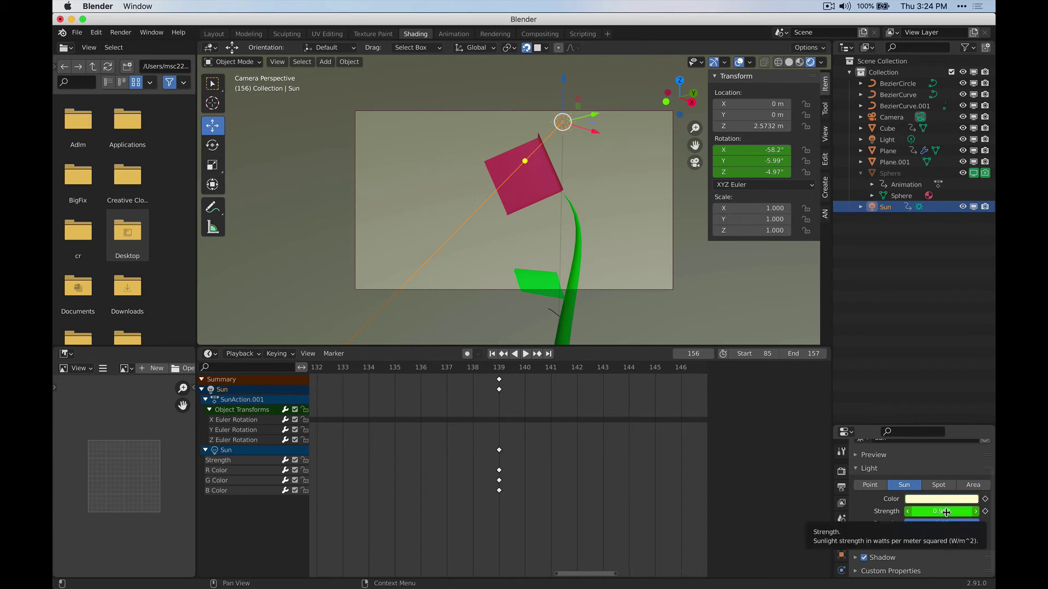
scroll(437, 434, "down", 4)
middle_click_drag(395, 439, 415, 449)
middle_click_drag(555, 423, 388, 431)
left_click_drag(584, 371, 570, 371)
scroll(564, 493, "up", 10)
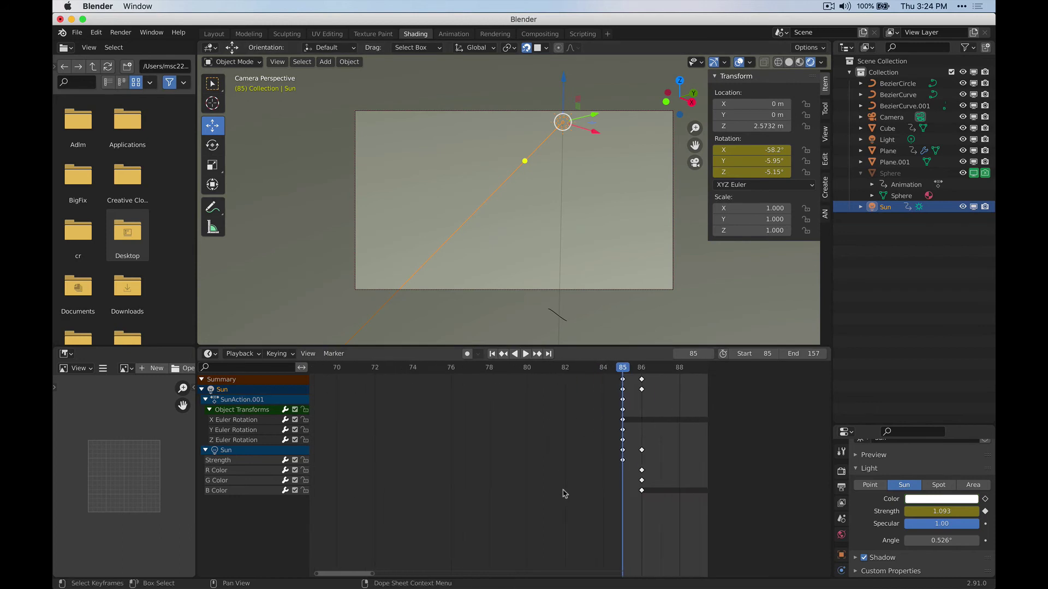
middle_click_drag(596, 442, 385, 462)
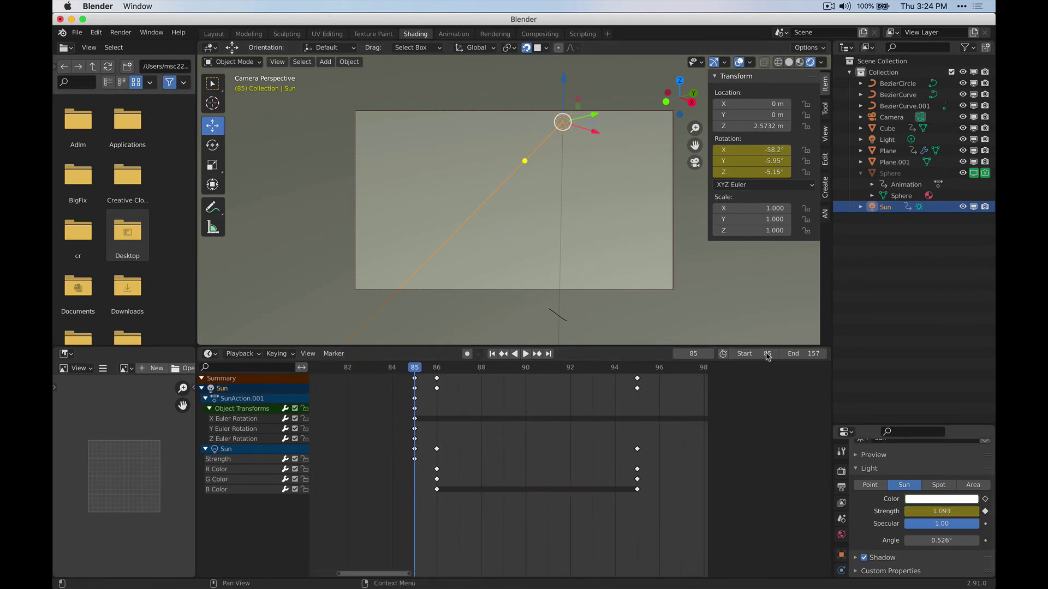
Change the timeline area to the Graph Editor and show the modifiers of the sun's Strength curve.
left_click(217, 355)
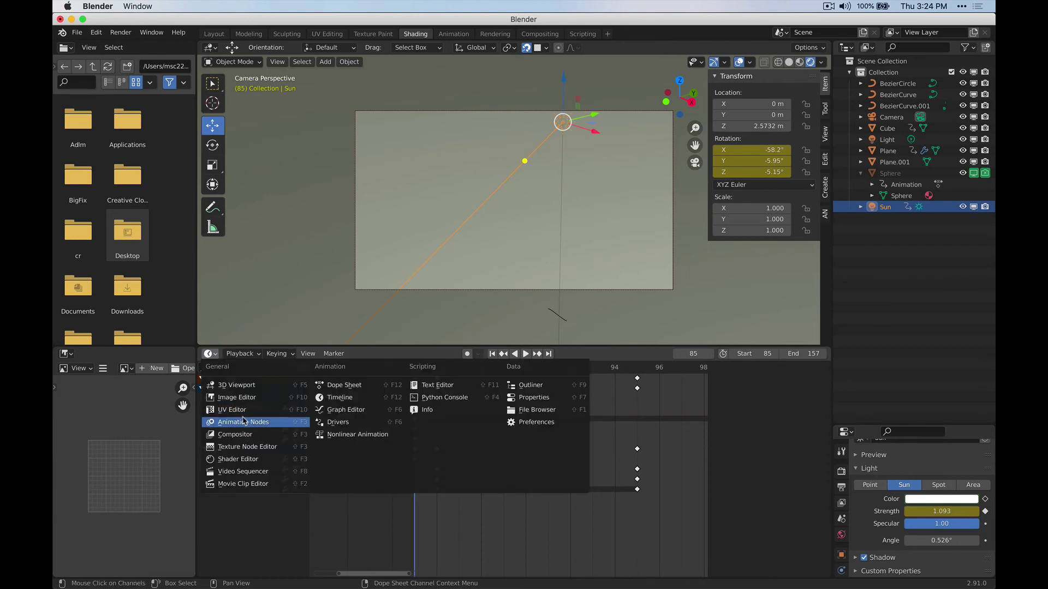
left_click(350, 409)
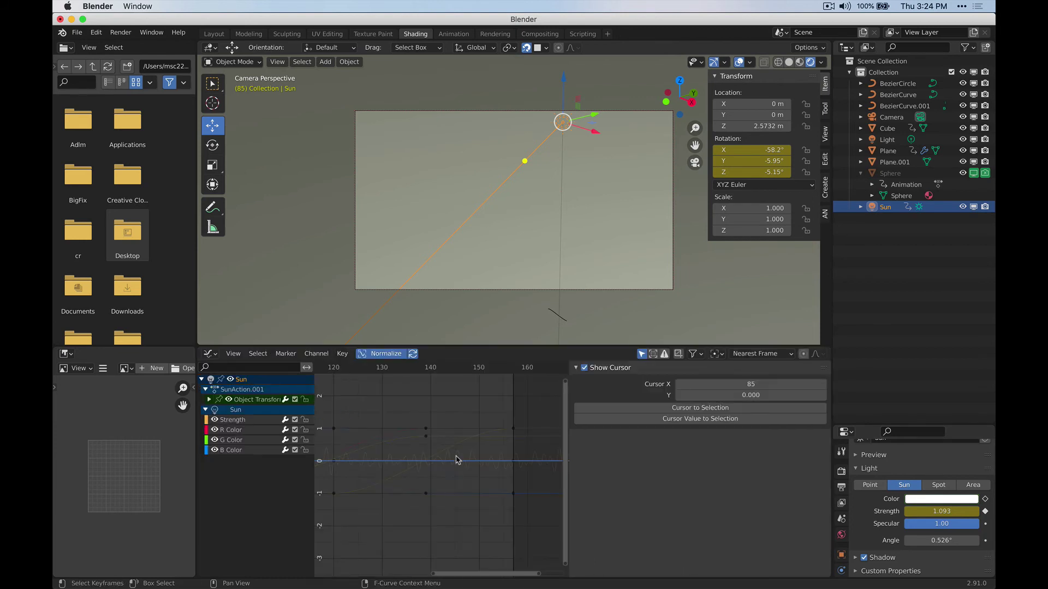
left_click(232, 420)
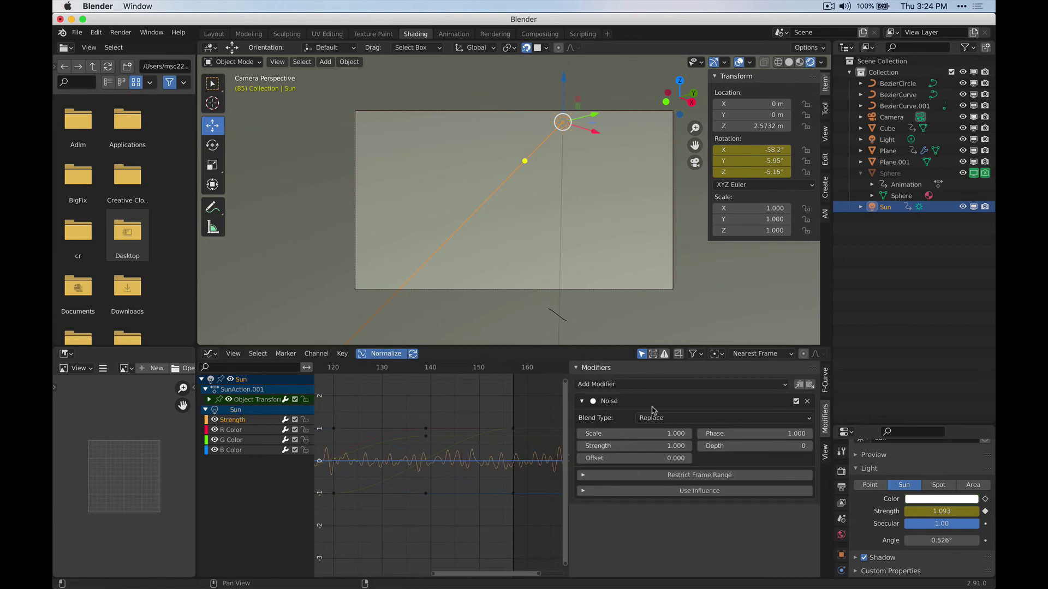
Try to add a Noise F-Curve modifier to the sun's Strength curve.
left_click(342, 354)
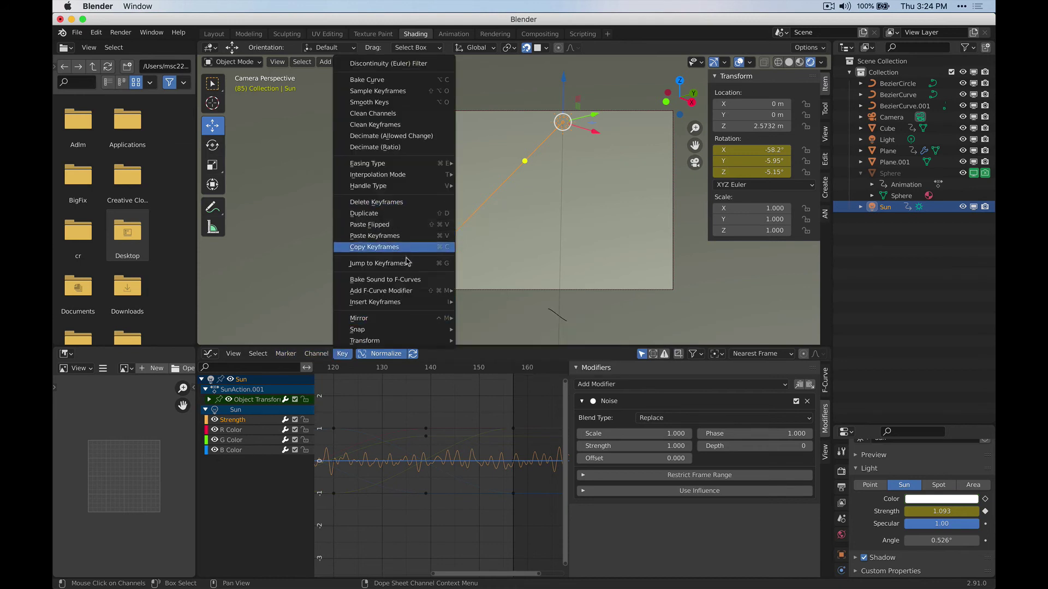
mouse_move(412, 294)
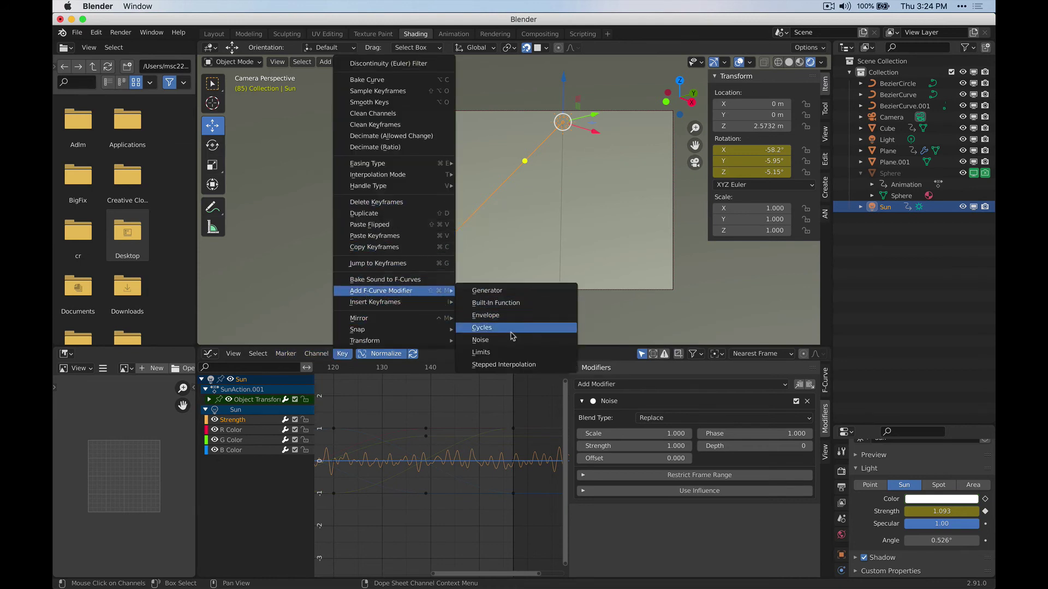
left_click(480, 340)
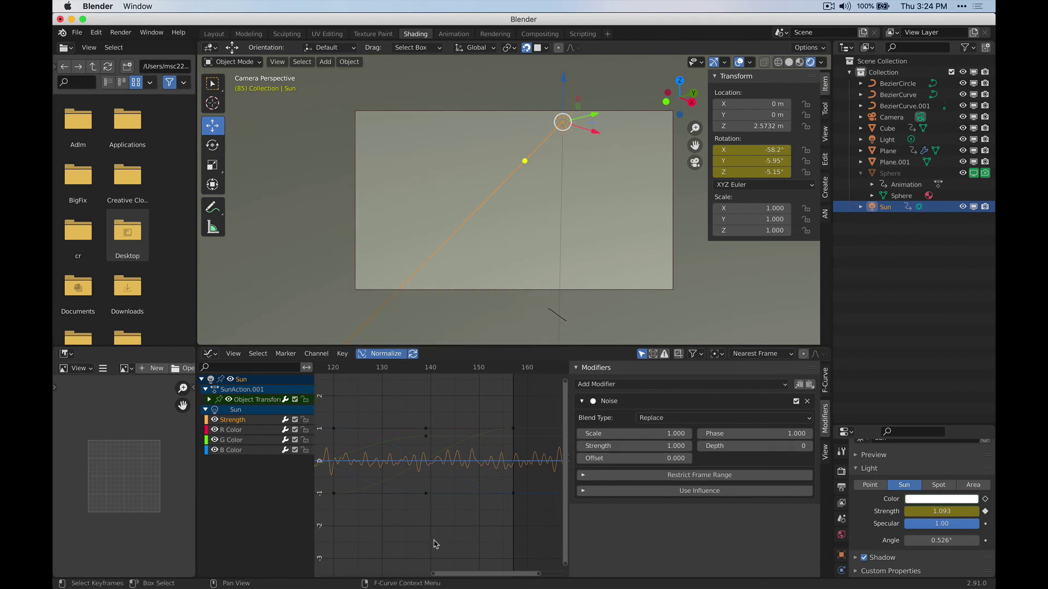
At frame 133, set the scale of the Strength curve's Noise modifier to 0.400.
scroll(398, 526, "up", 2)
middle_click_drag(408, 517, 481, 519)
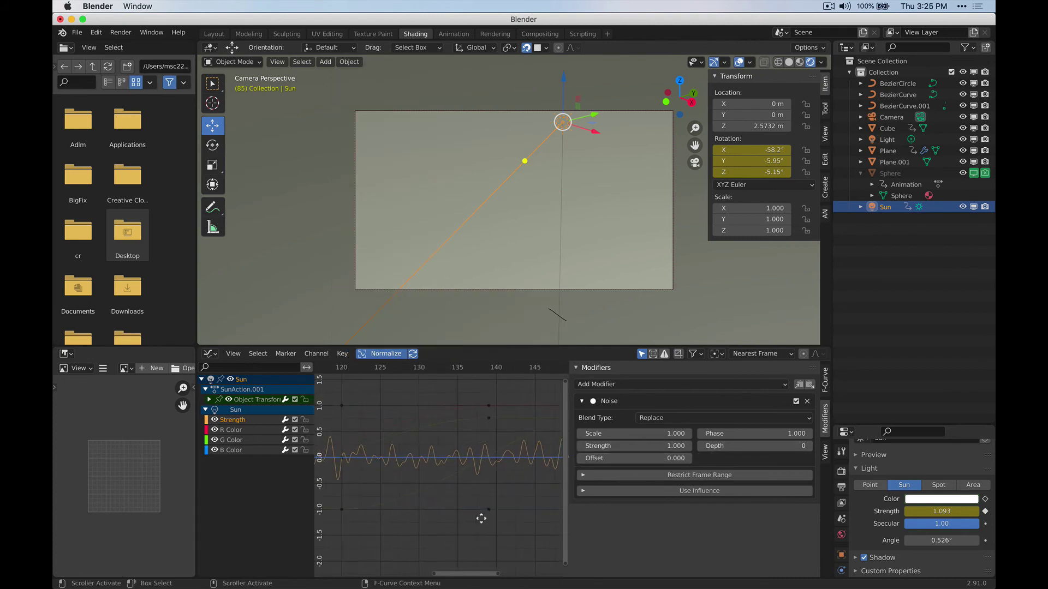
left_click_drag(518, 366, 441, 369)
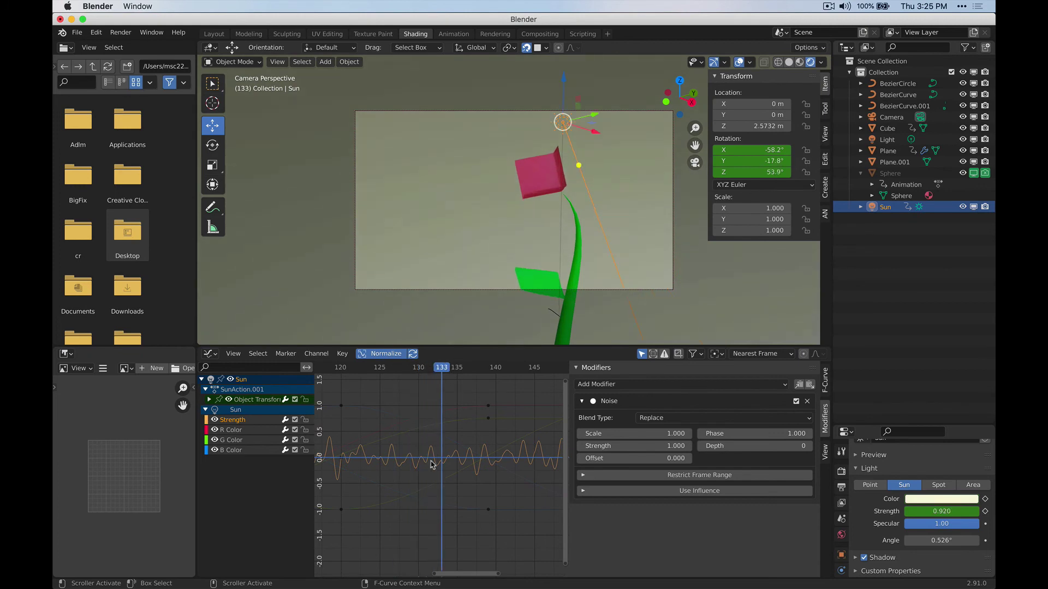
mouse_move(609, 434)
left_mouse_down()
mouse_move(709, 433)
mouse_move(600, 434)
left_mouse_up()
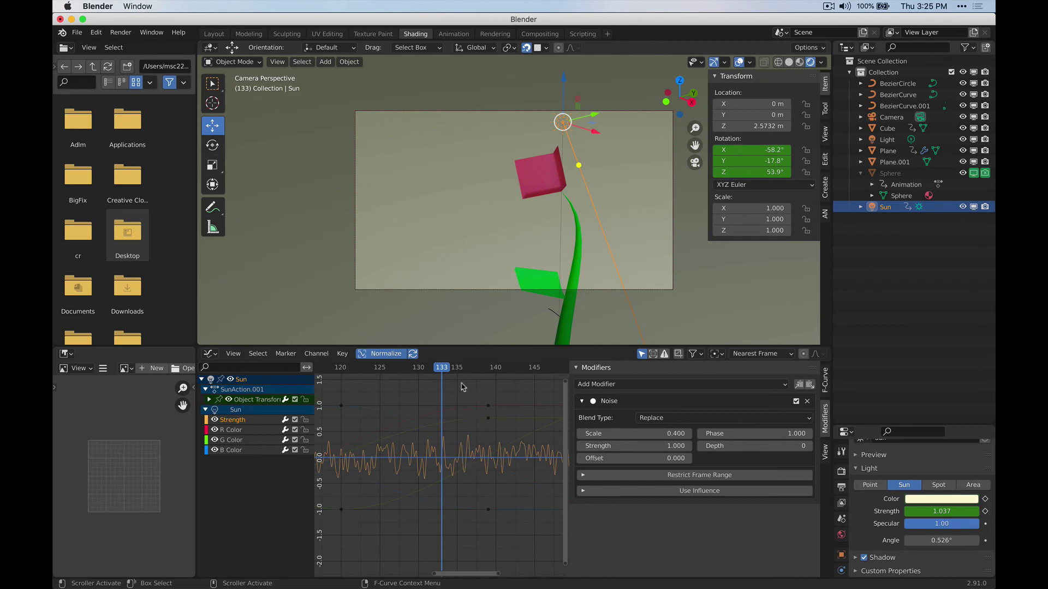
Undo the Noise modifier's scale change, and set its strength to 3.600, checking the flicker in playback.
key("ctrl+z")
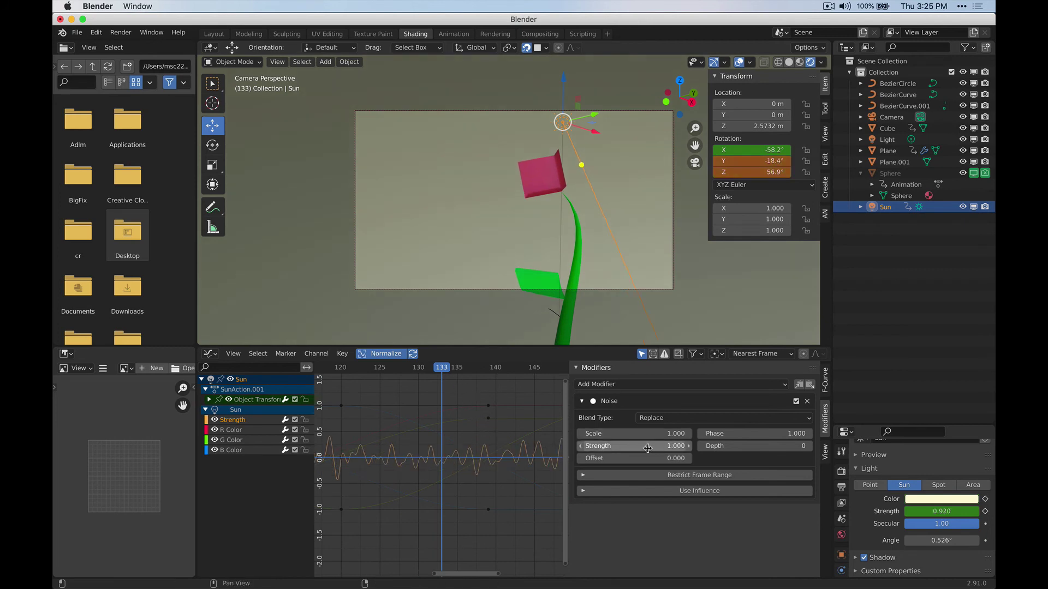
left_click_drag(635, 446, 664, 446)
key("space")
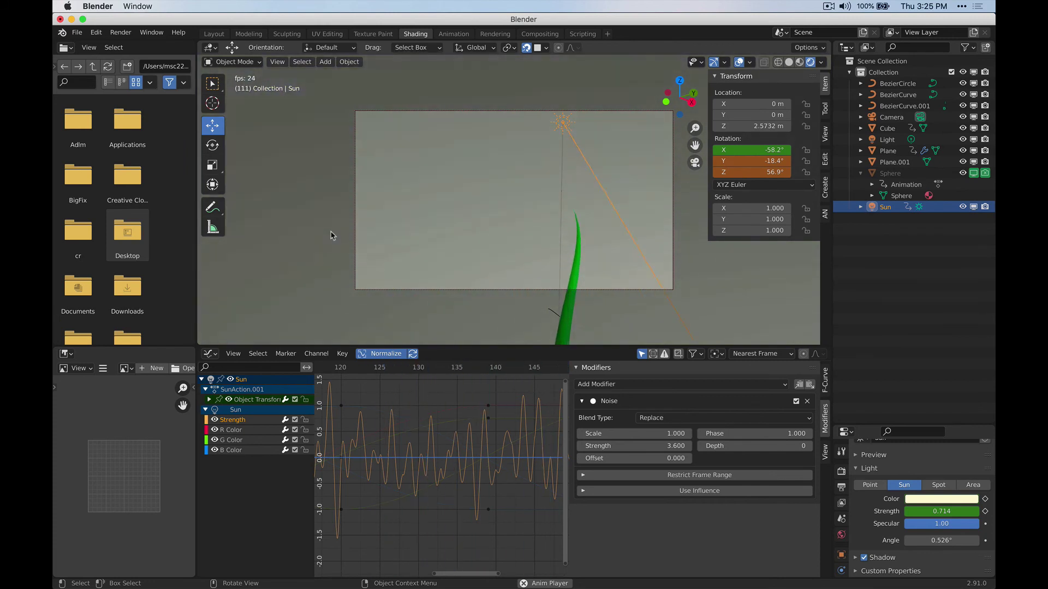
key("space")
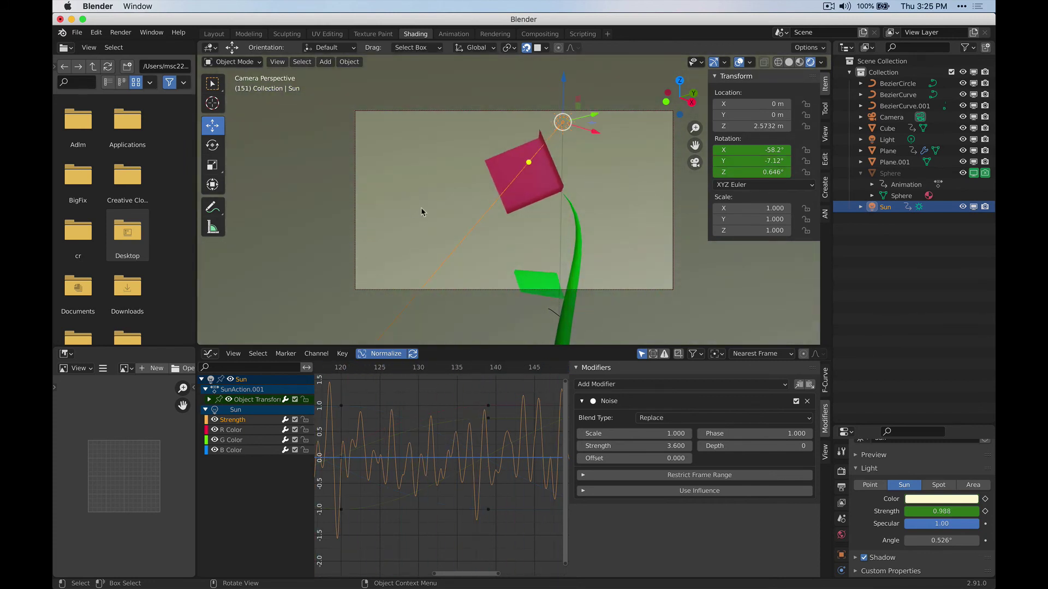
key("ctrl+o")
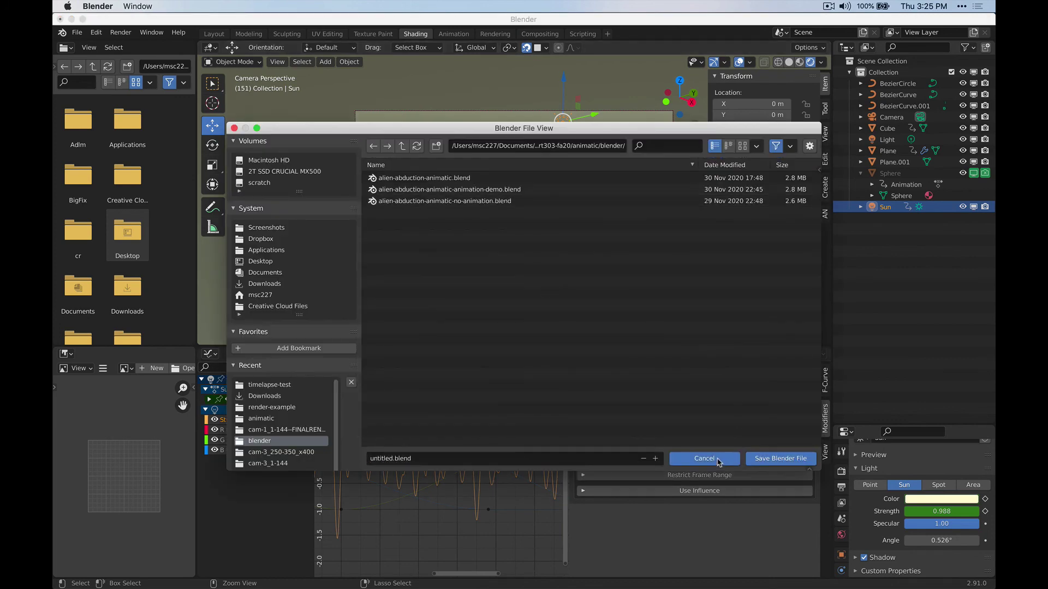
left_click(720, 457)
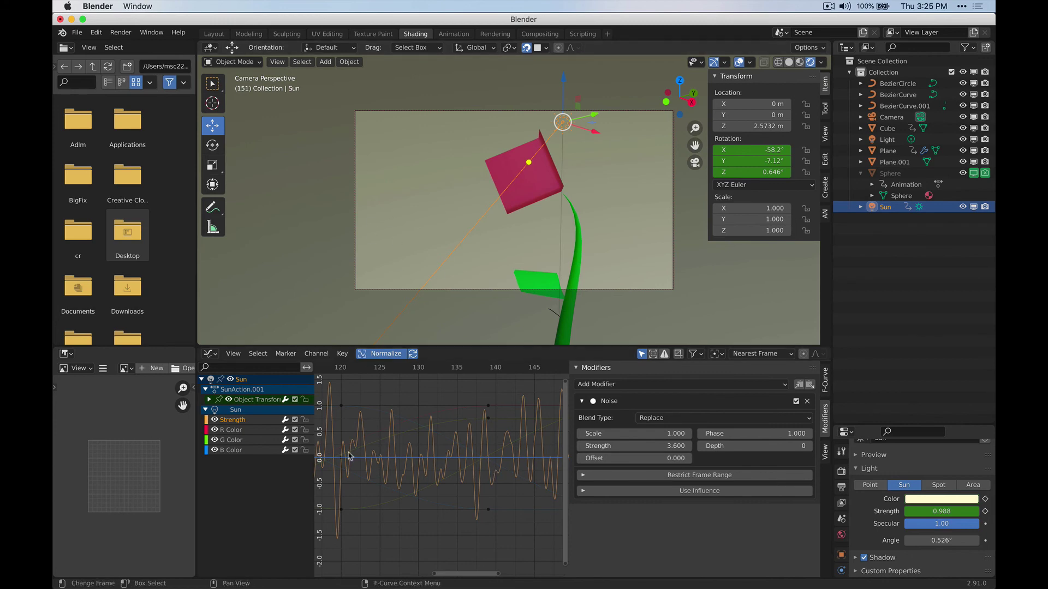
scroll(418, 433, "down", 7)
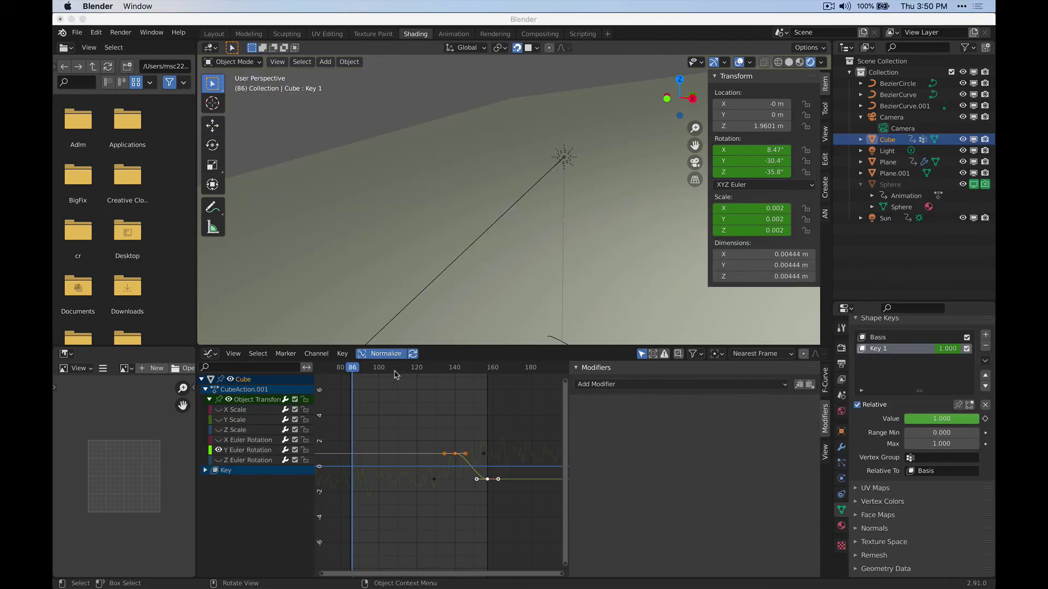
At frame 138, examine the cube's Basis and Key 1 shape keys and the value setting of Key 1.
left_click_drag(354, 372, 451, 374)
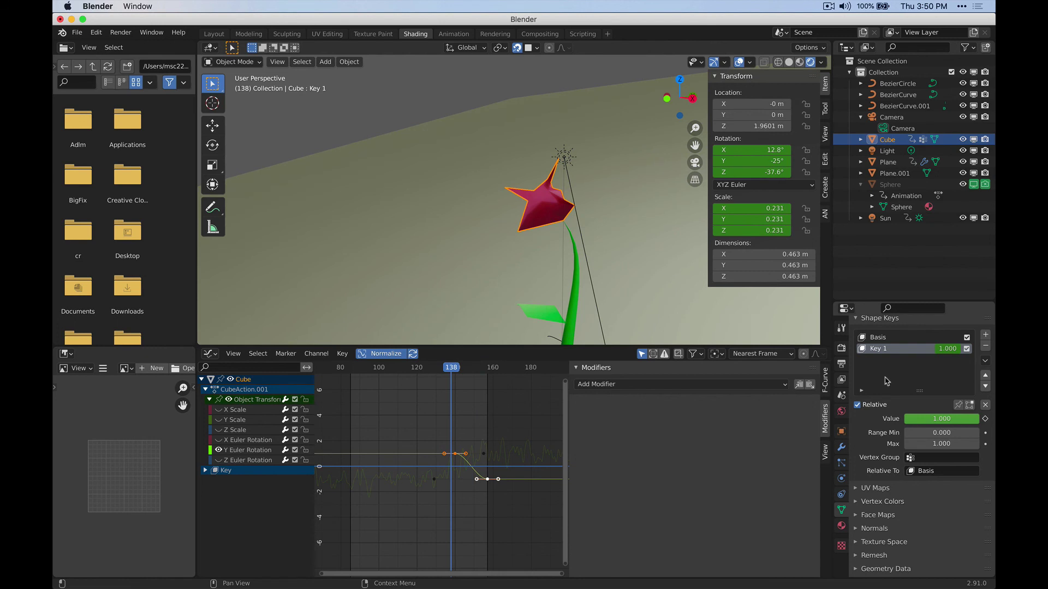
scroll(893, 369, "up", 3)
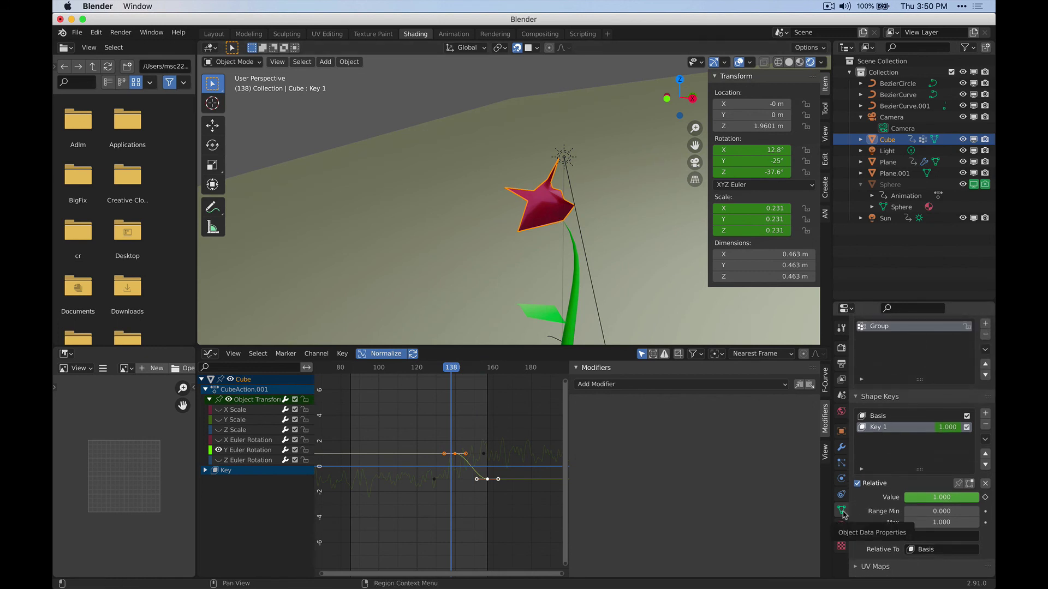
scroll(932, 342, "up", 3)
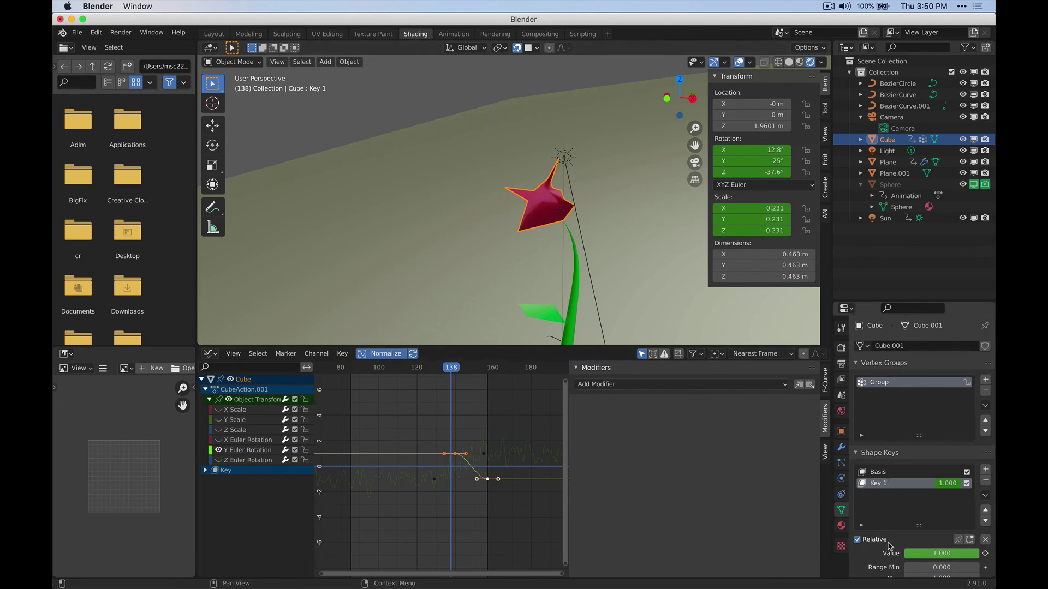
left_click(885, 472)
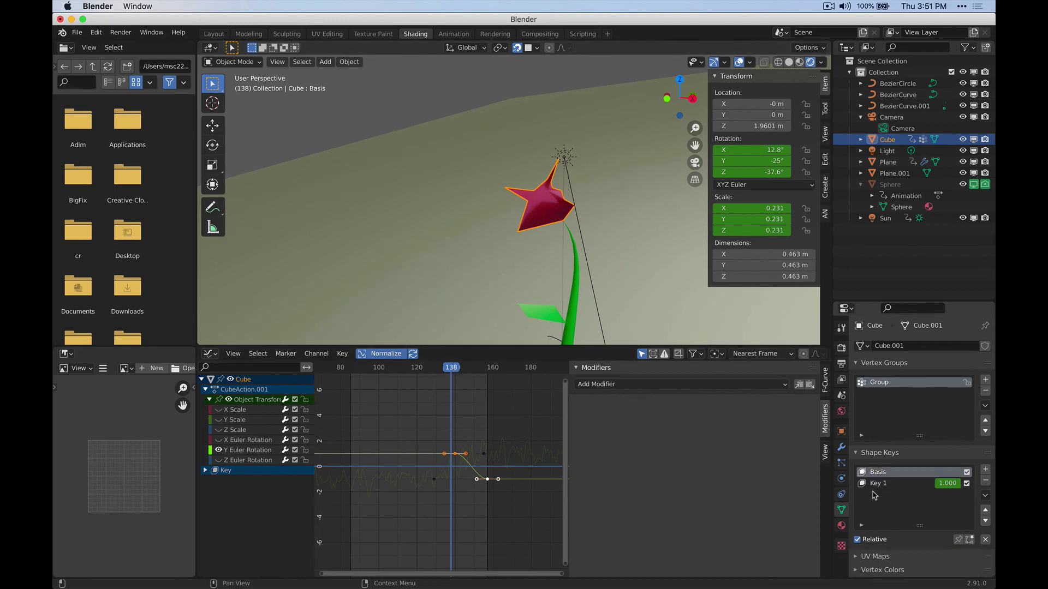
left_click(872, 484)
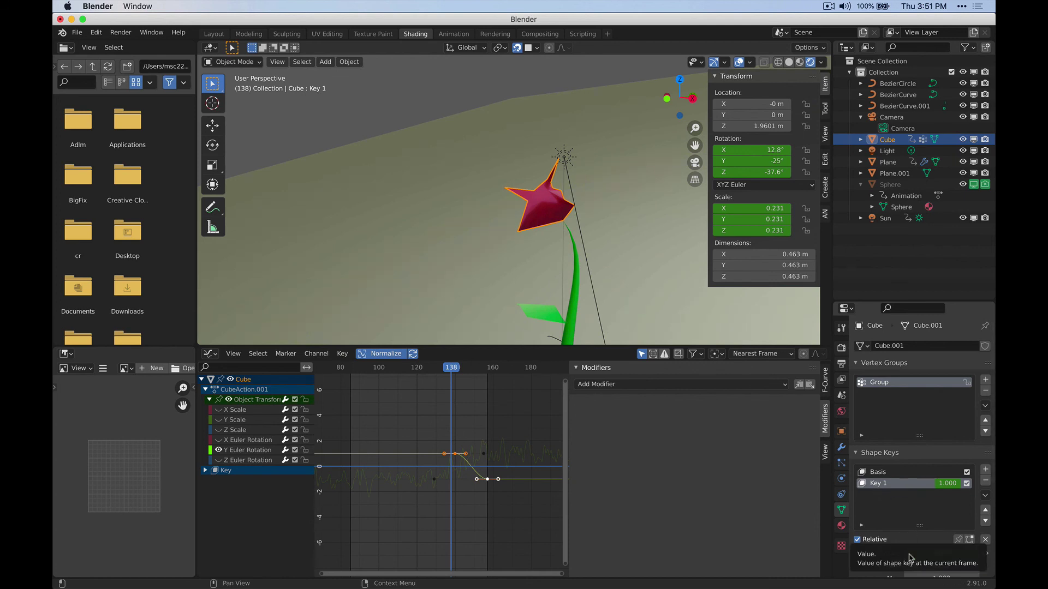
scroll(881, 519, "down", 3)
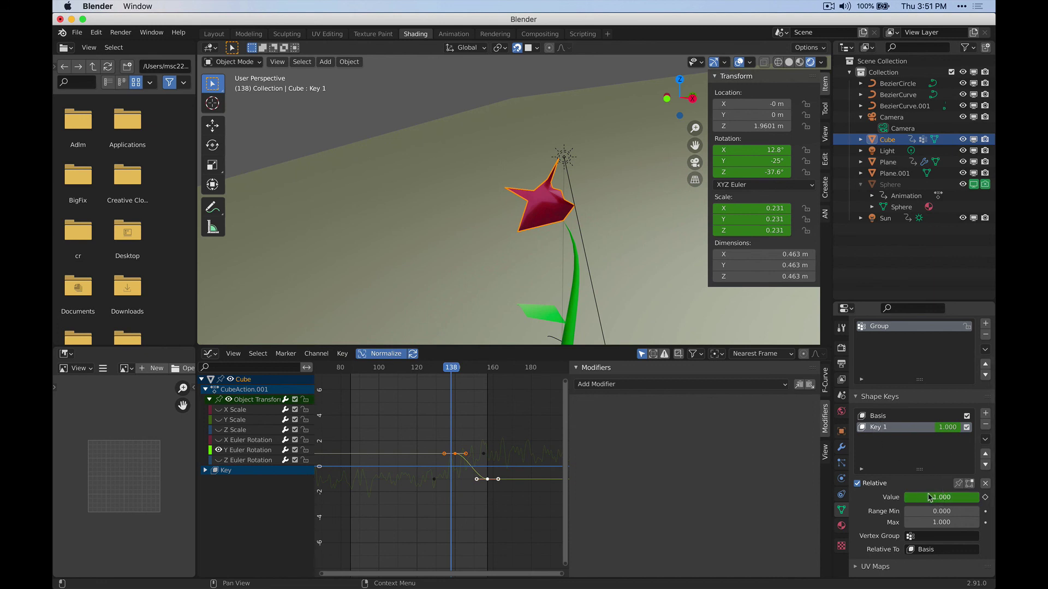
left_click_drag(953, 498, 976, 497)
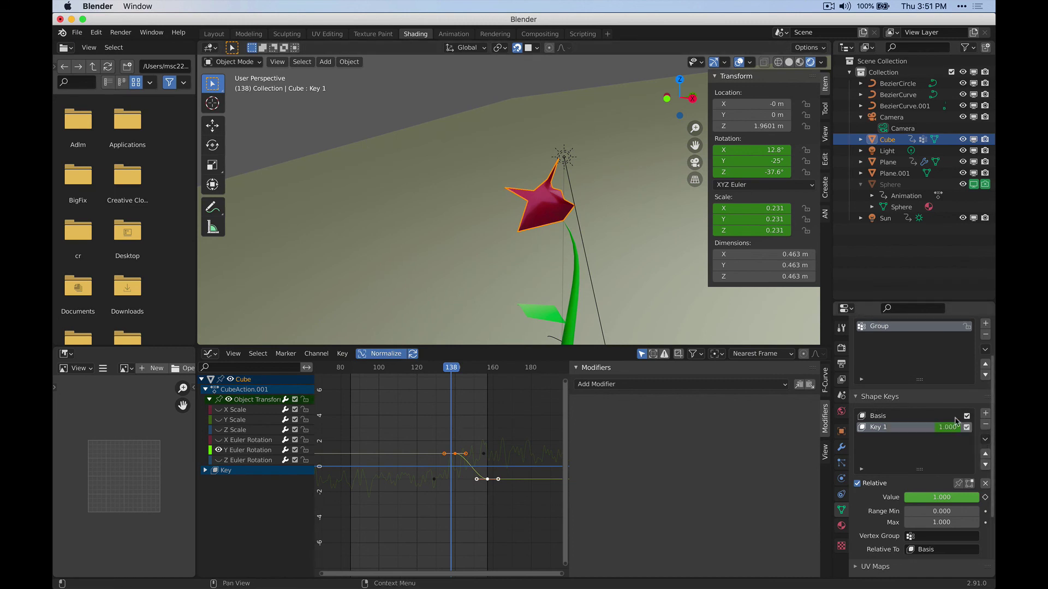
Remove both of the cube's shape keys and add a new basis key plus a second shape key.
left_click(986, 425)
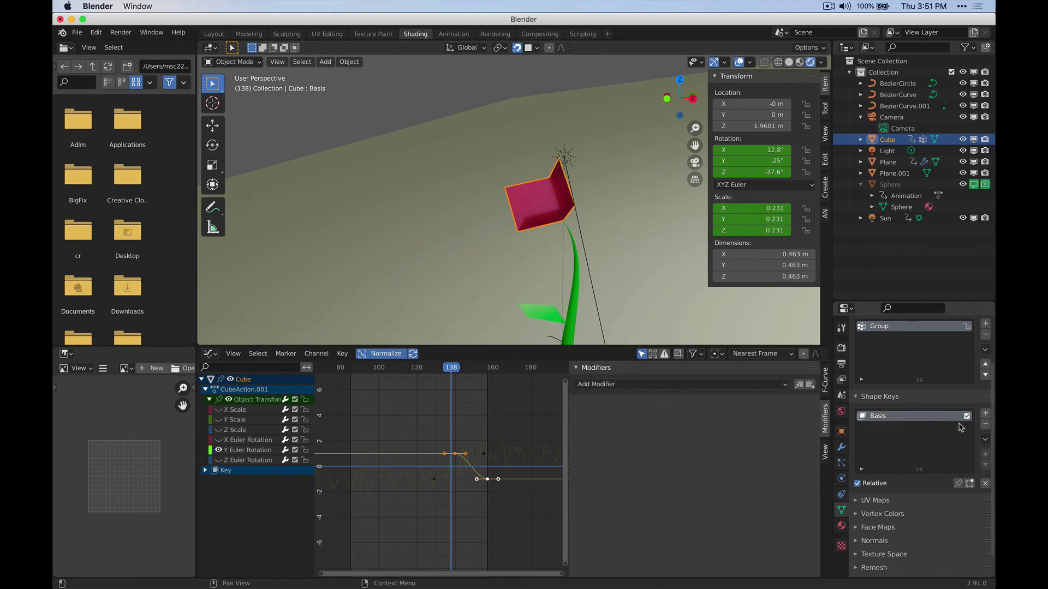
left_click(985, 424)
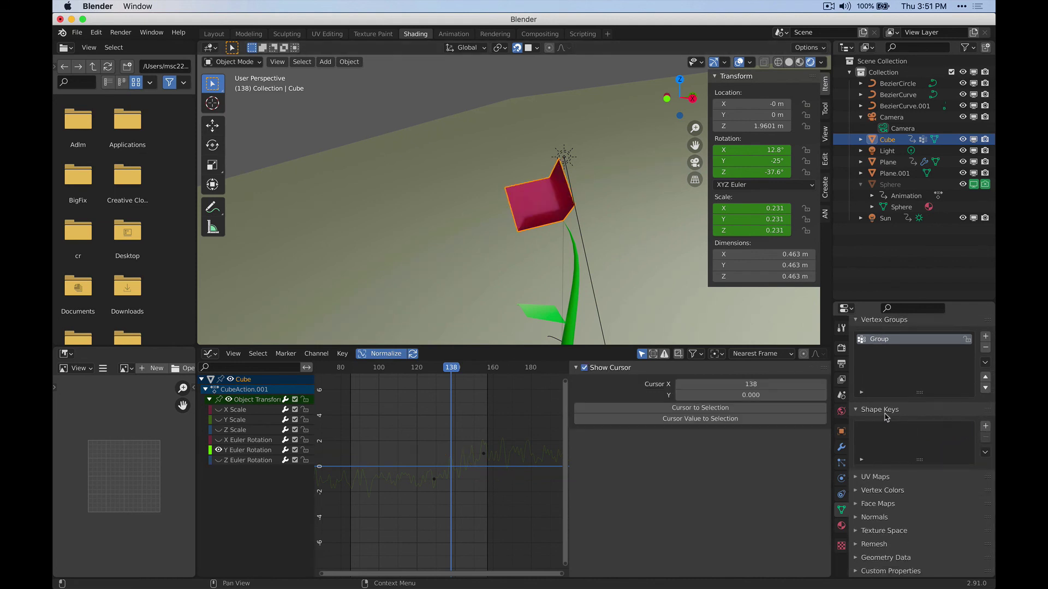
left_click(984, 427)
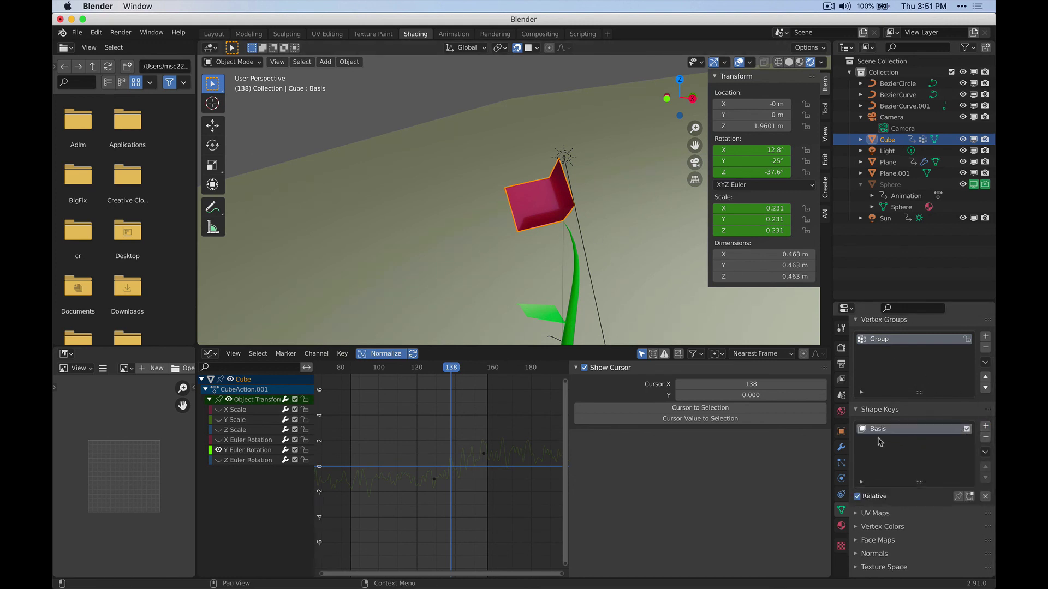
left_click(985, 427)
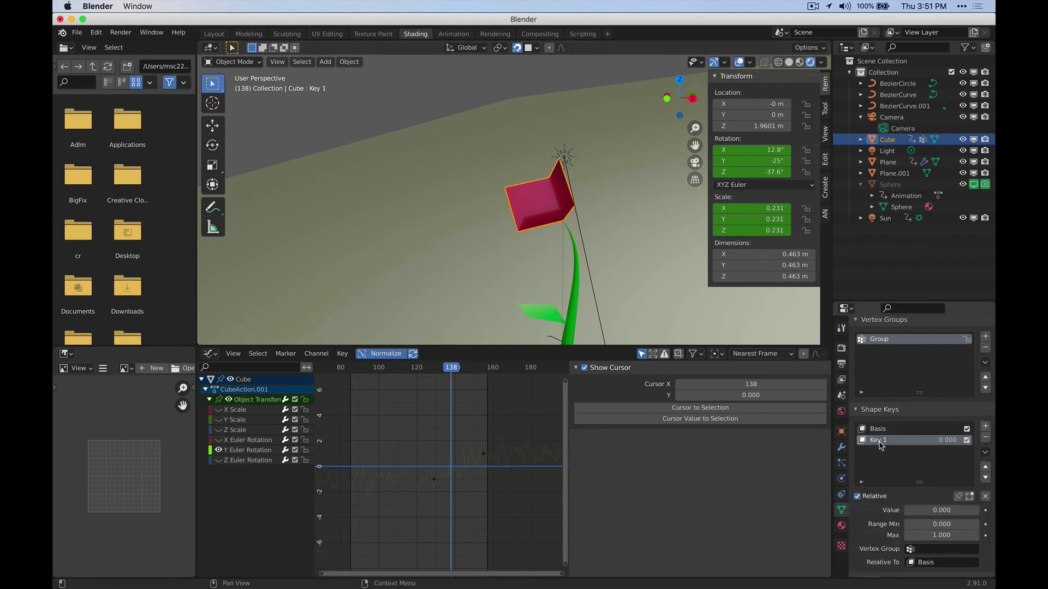
Scale the selected flower vertices inward in Edit Mode for the new shape key, and try out the key's value in Object Mode.
key("Tab")
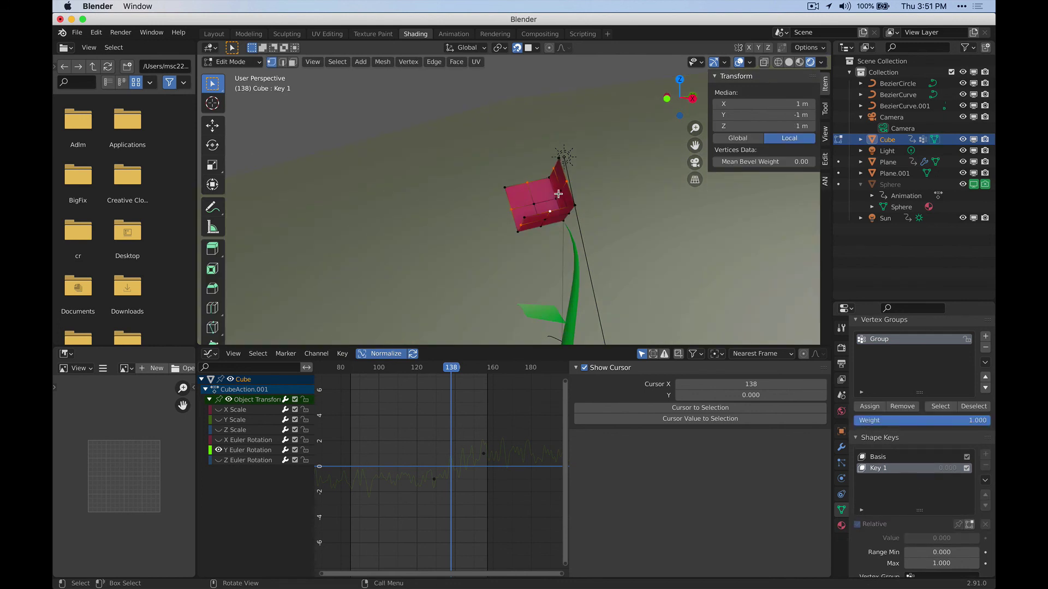
key("s")
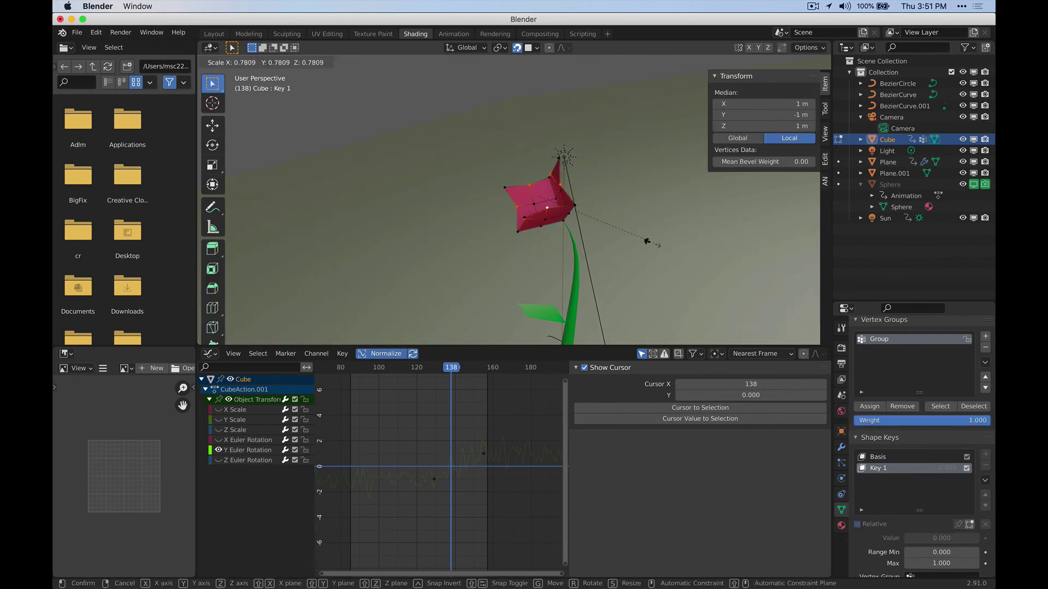
left_click(582, 227)
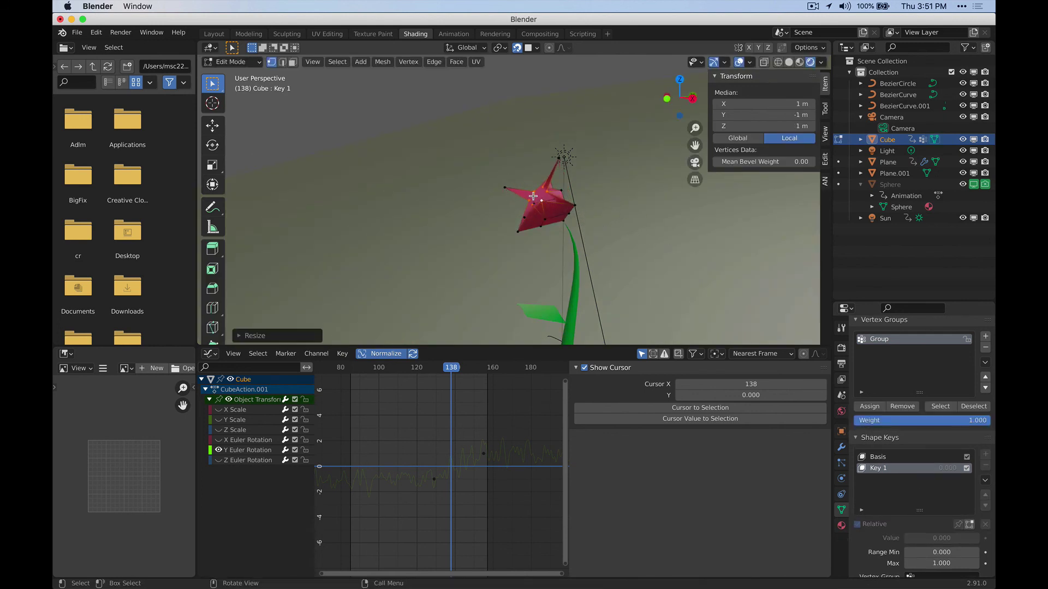
key("Tab")
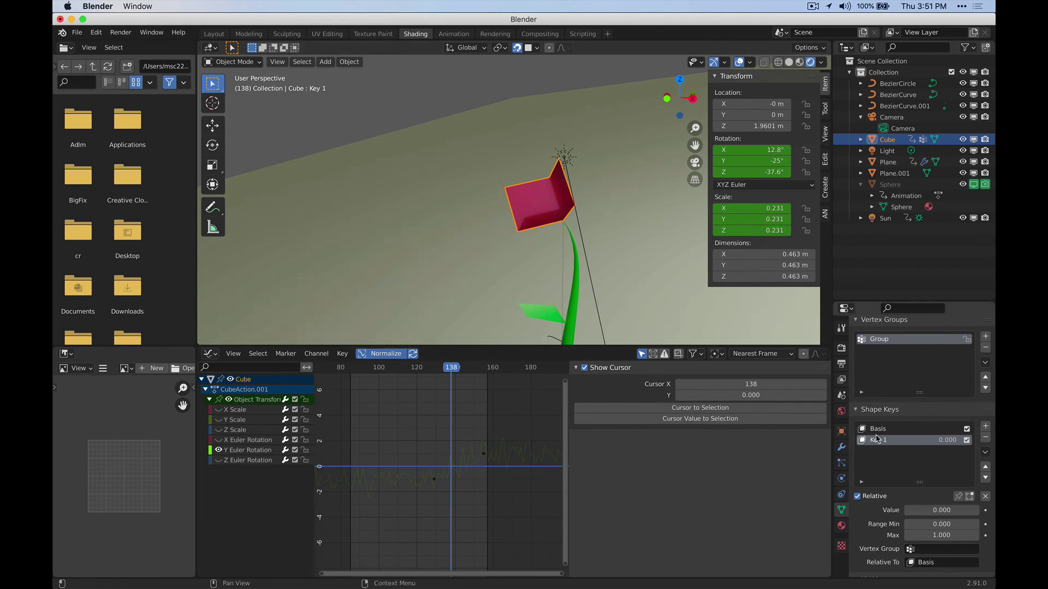
mouse_move(910, 510)
left_mouse_down()
mouse_move(978, 510)
mouse_move(905, 510)
left_mouse_up()
Undo the shape key rebuild back to the cube's original Basis and animated Key 1.
key("ctrl+z")
key("ctrl+z")
key("ctrl+z")
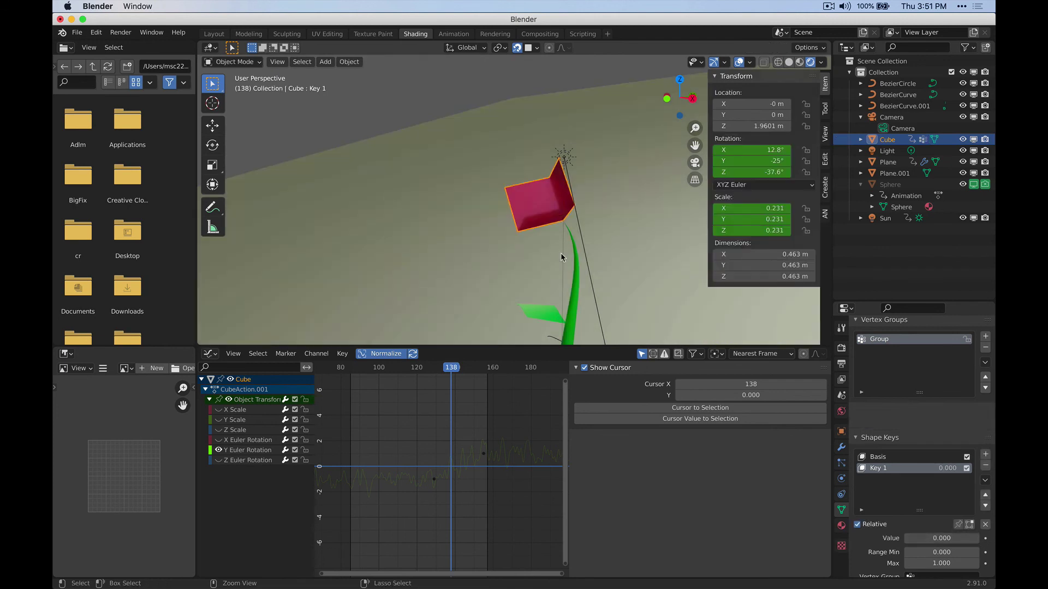
key("ctrl+z")
key("ctrl+z")
key("ctrl+z")
key("ctrl+z")
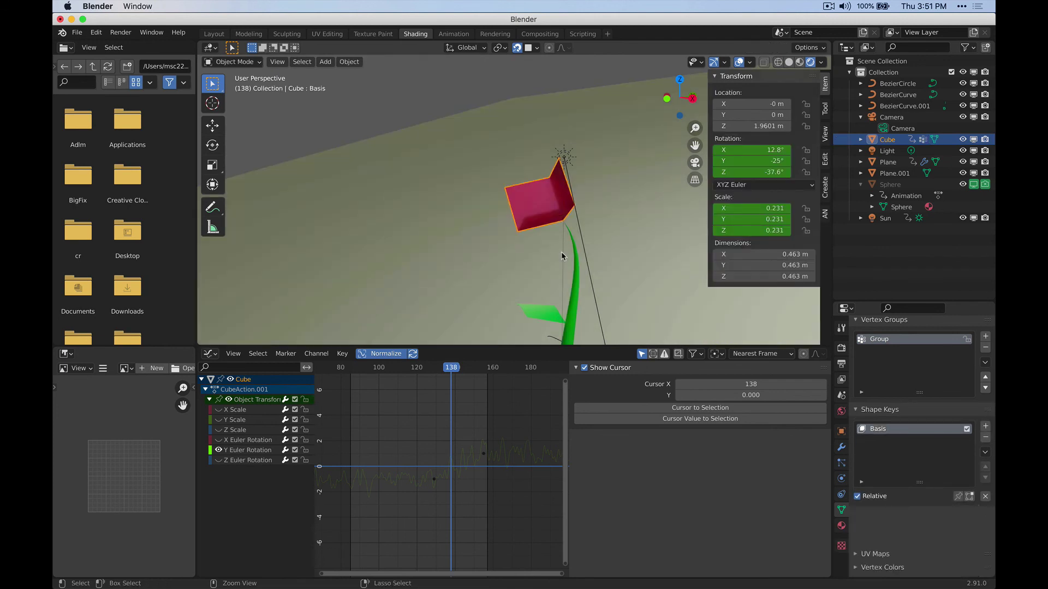
key("ctrl+shift+z")
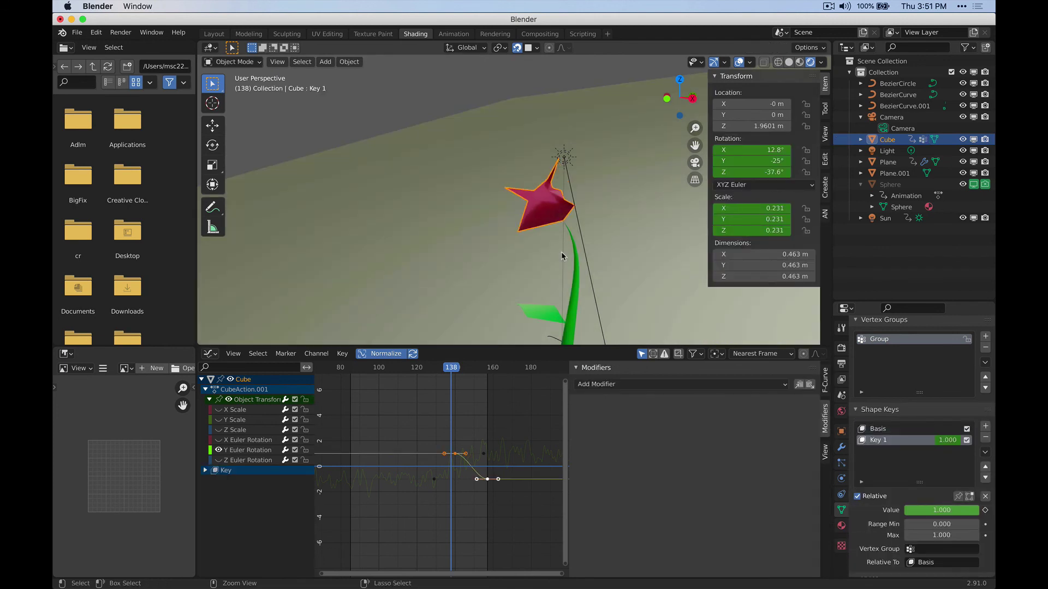
Play the animation from frame 86 in a maximized viewport with overlays and gizmos hidden.
left_click_drag(447, 368, 352, 374)
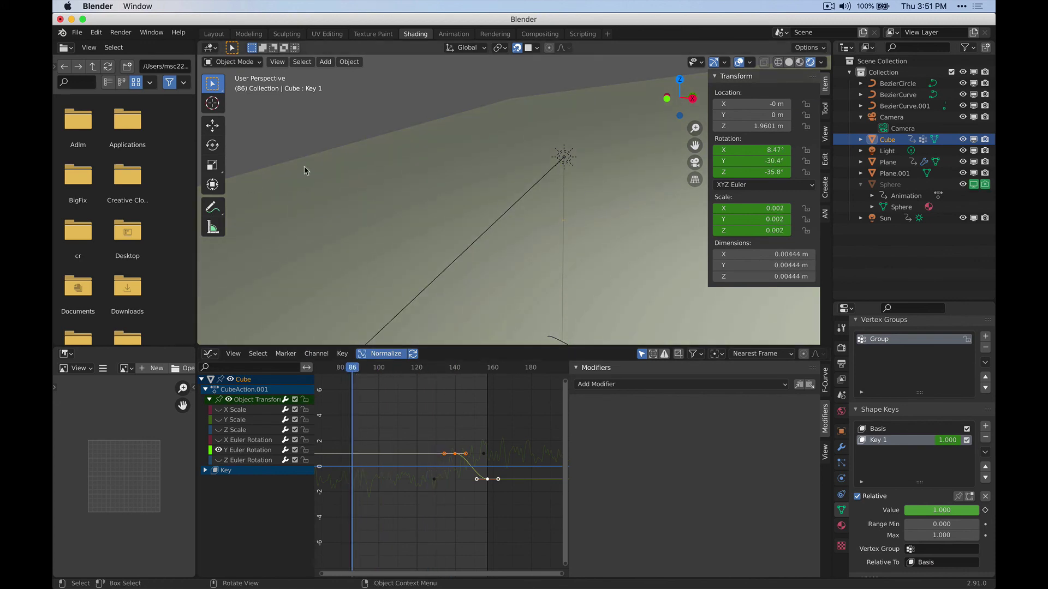
key("ctrl+space")
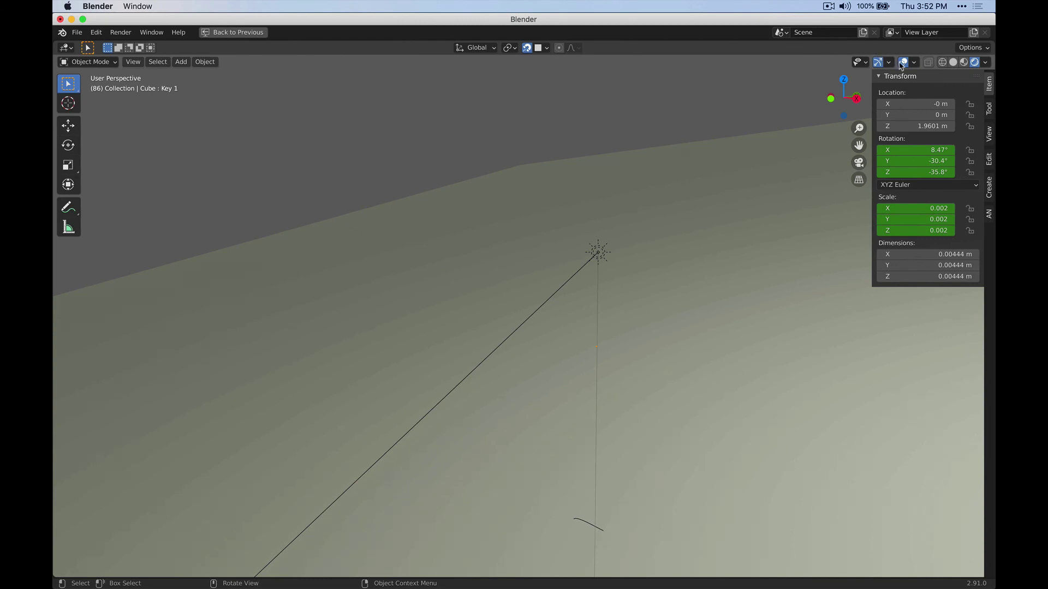
left_click(903, 62)
left_click(878, 62)
key("space")
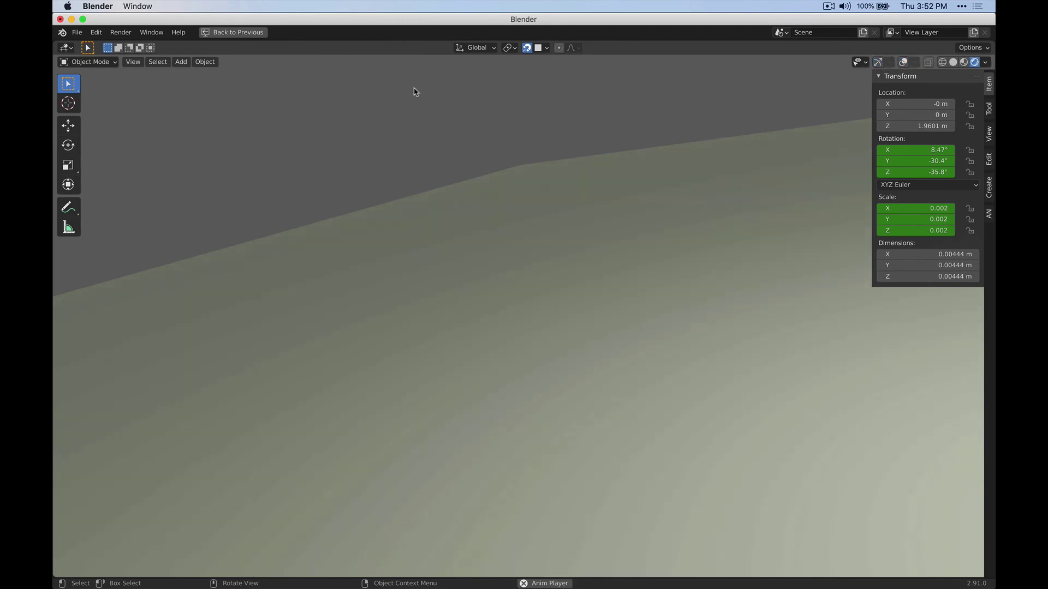